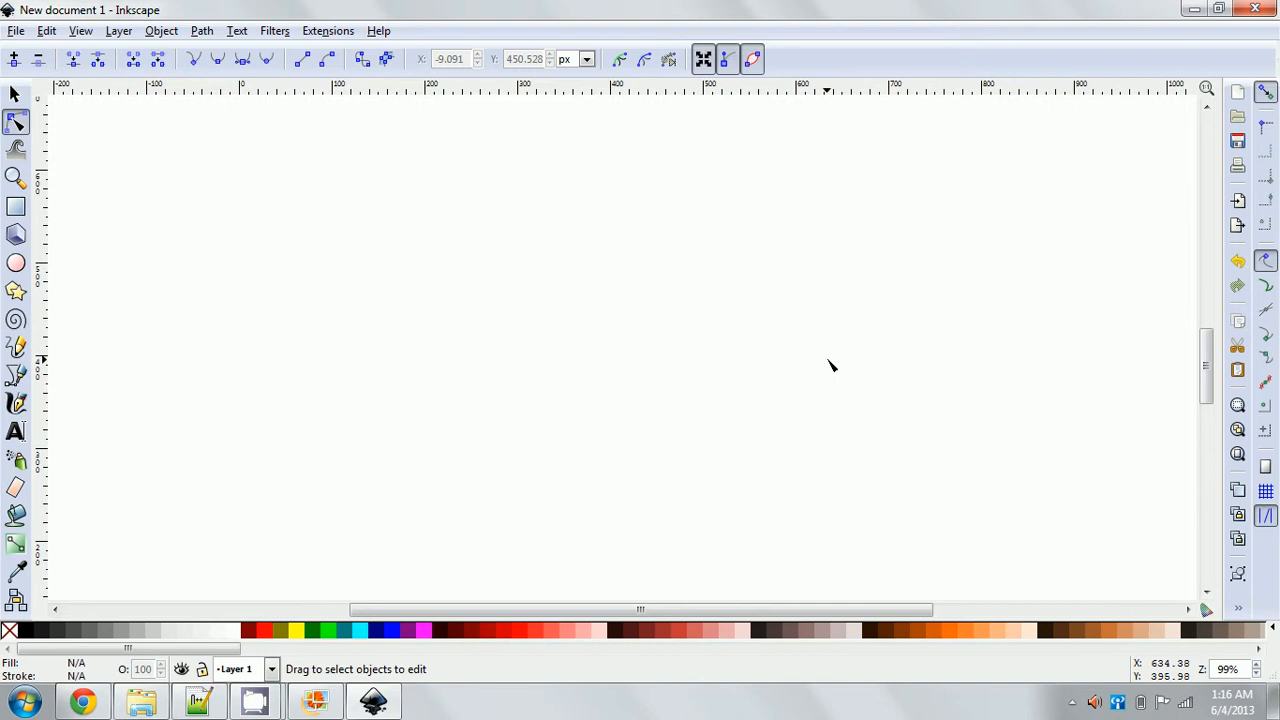
Step: Draw a red-filled circle about 437 px in diameter with the Ellipse tool near the middle of the canvas
scroll(781, 365, down, 9)
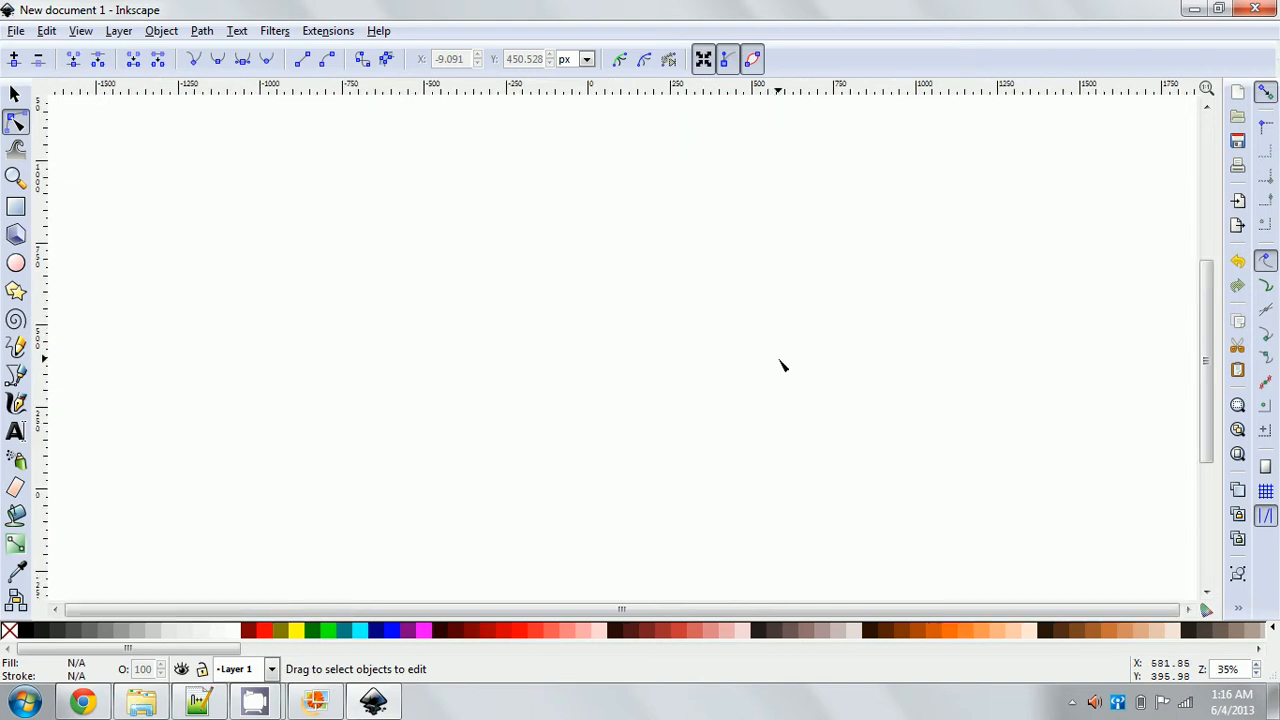
scroll(781, 365, up, 6)
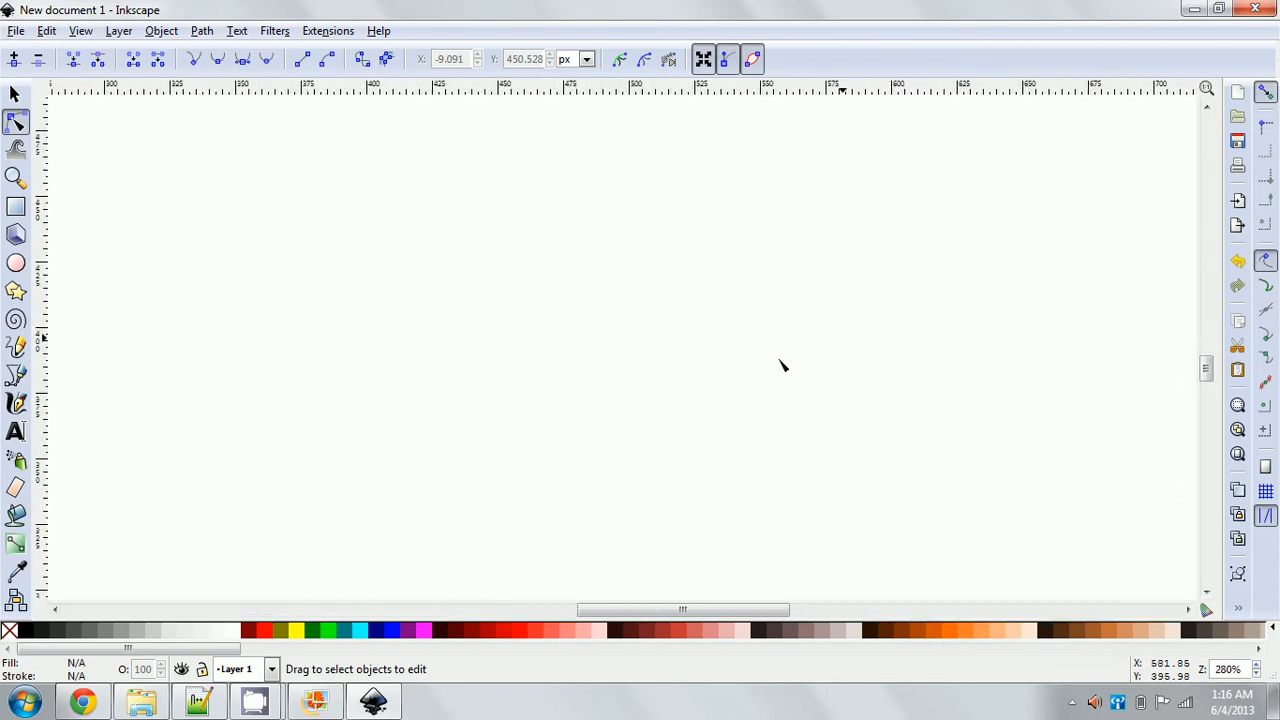
scroll(781, 365, up, 2)
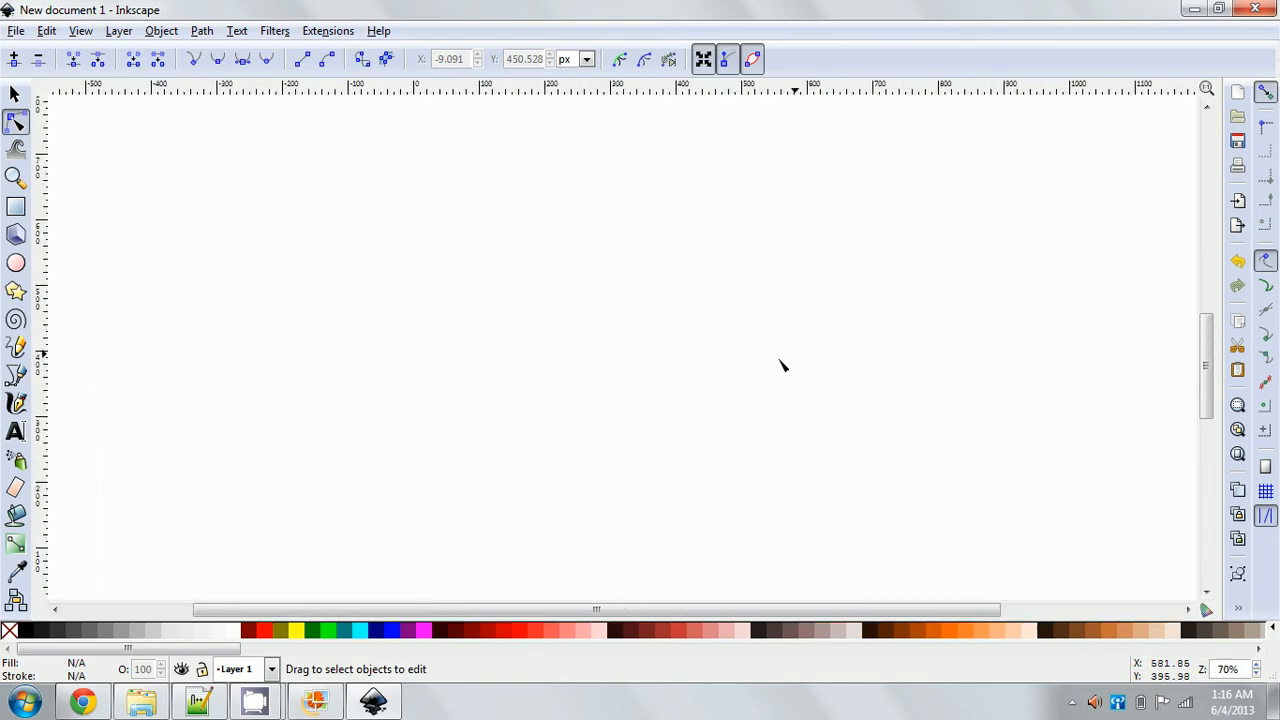
click(17, 263)
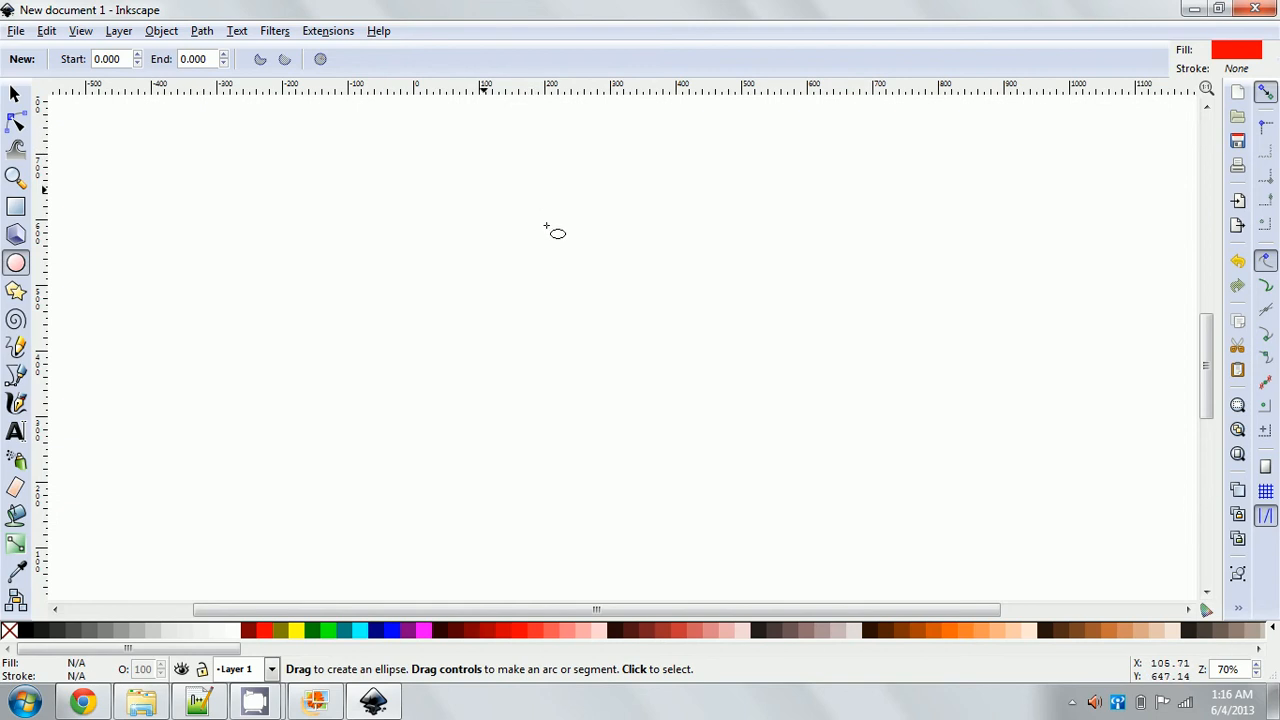
drag(545, 227, 811, 479)
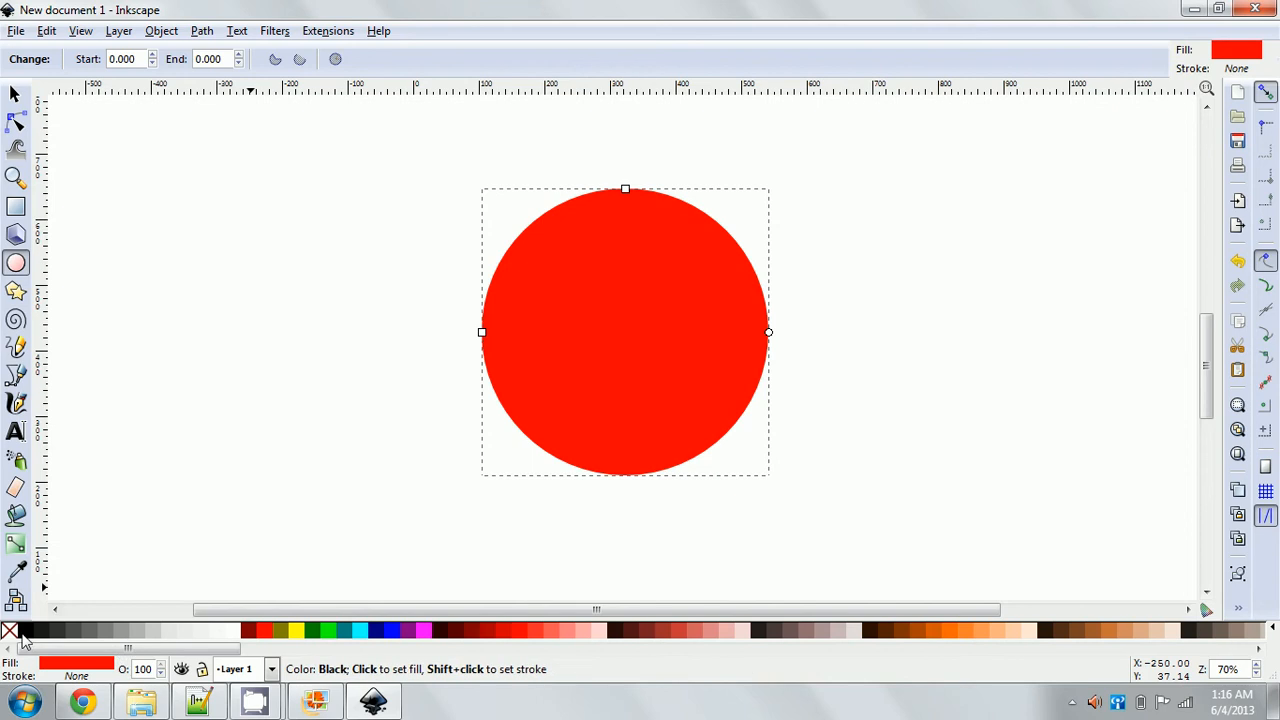
Step: Give the circle a black stroke with a width of 20 px
shift+click(24, 637)
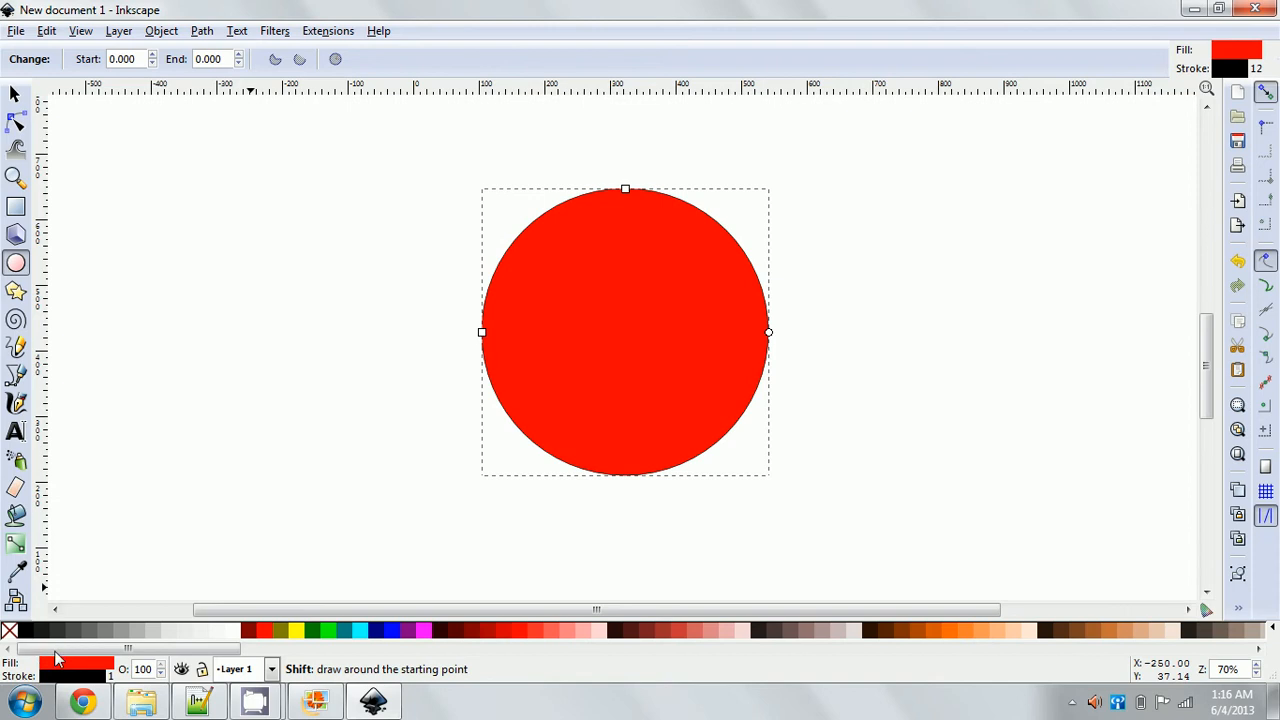
mouse_move(104, 704)
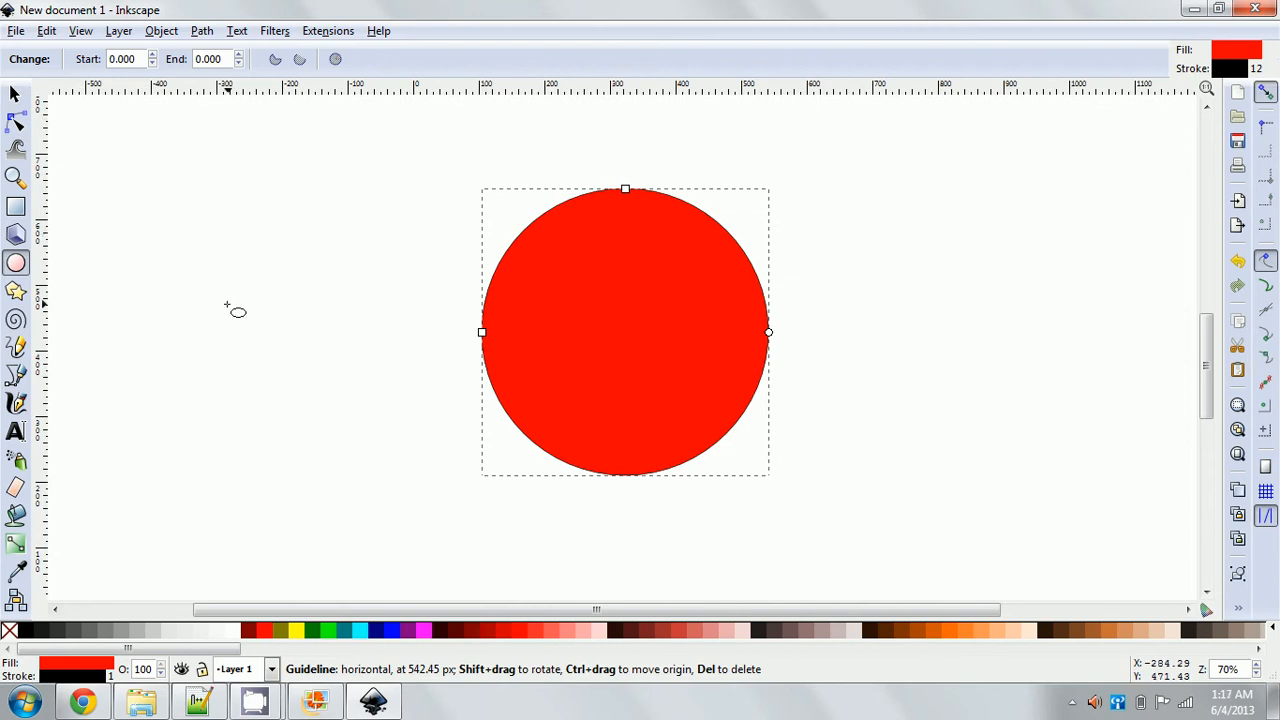
click(86, 677)
click(1122, 130)
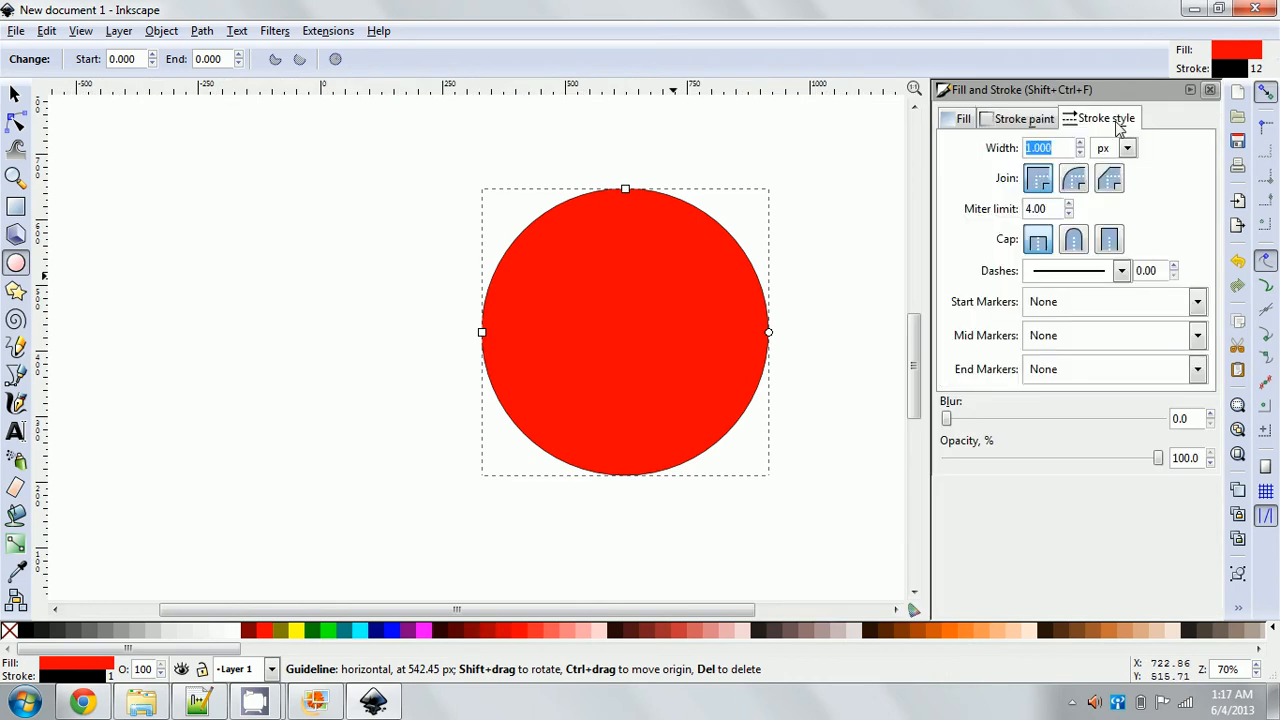
text(20)
key(Return)
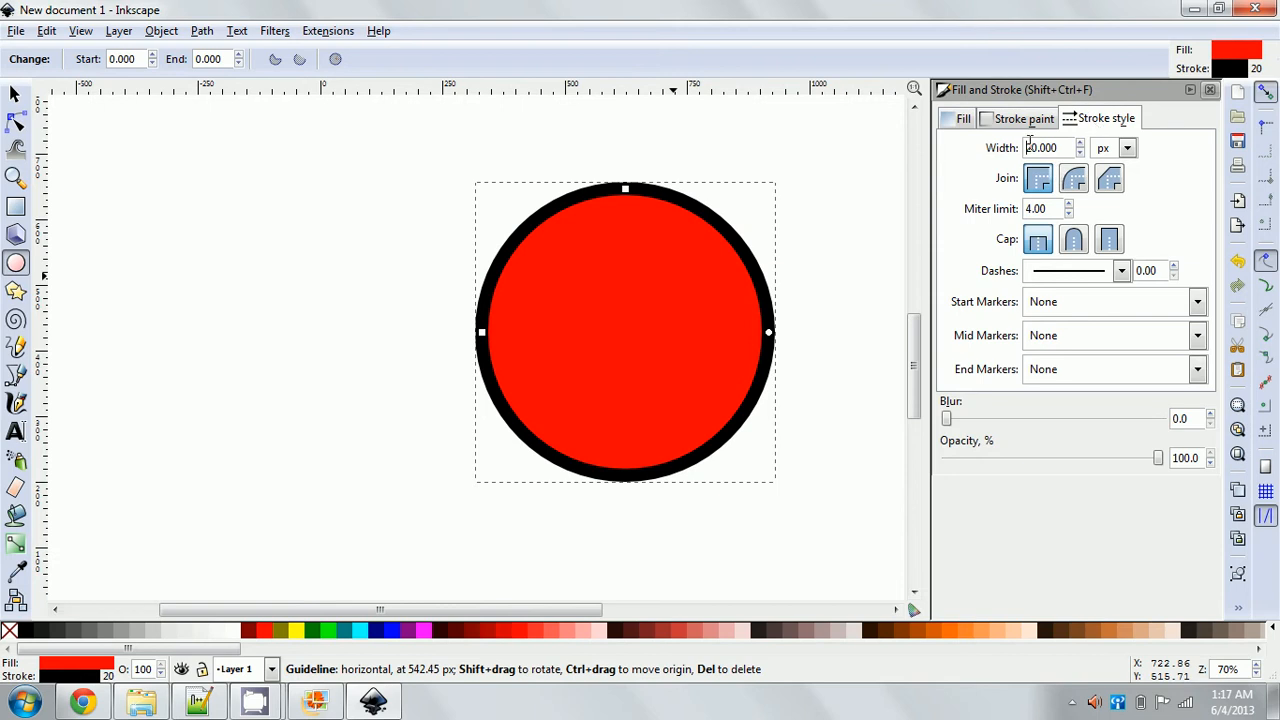
click(1209, 91)
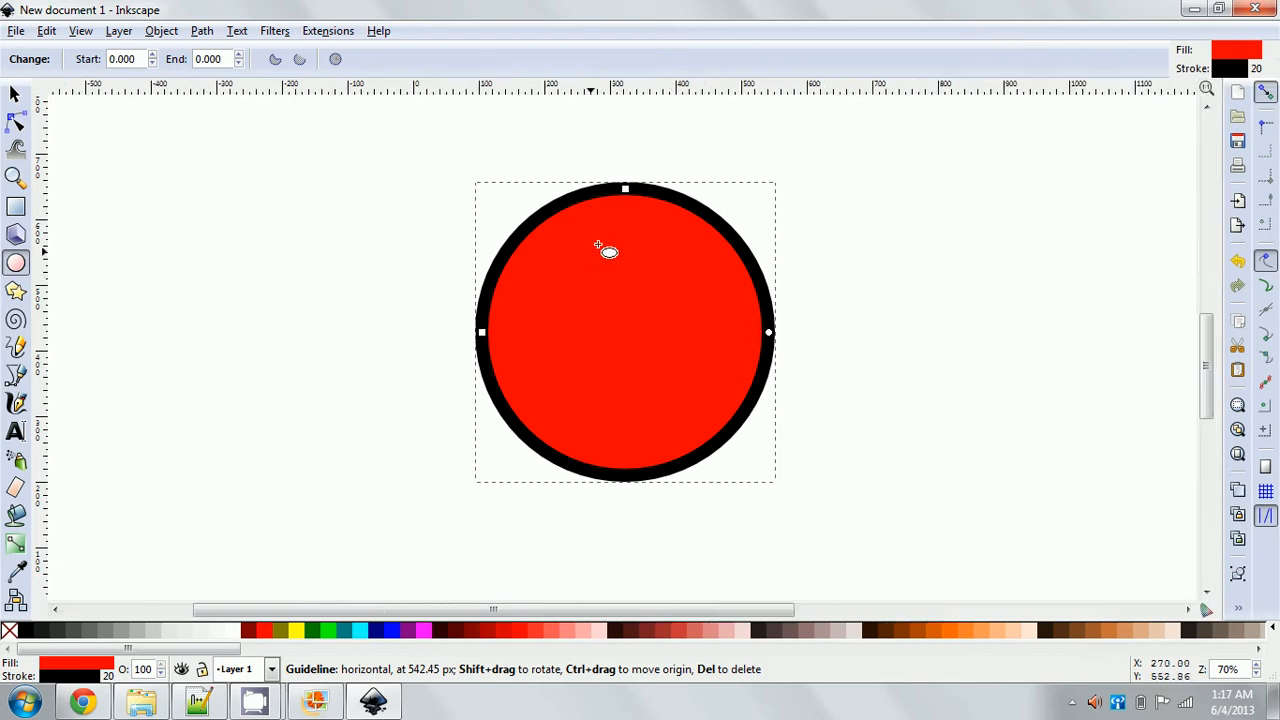
Step: Apply a radial gradient to the circle's fill, centre it on the circle and extend it to the outer edge
click(15, 96)
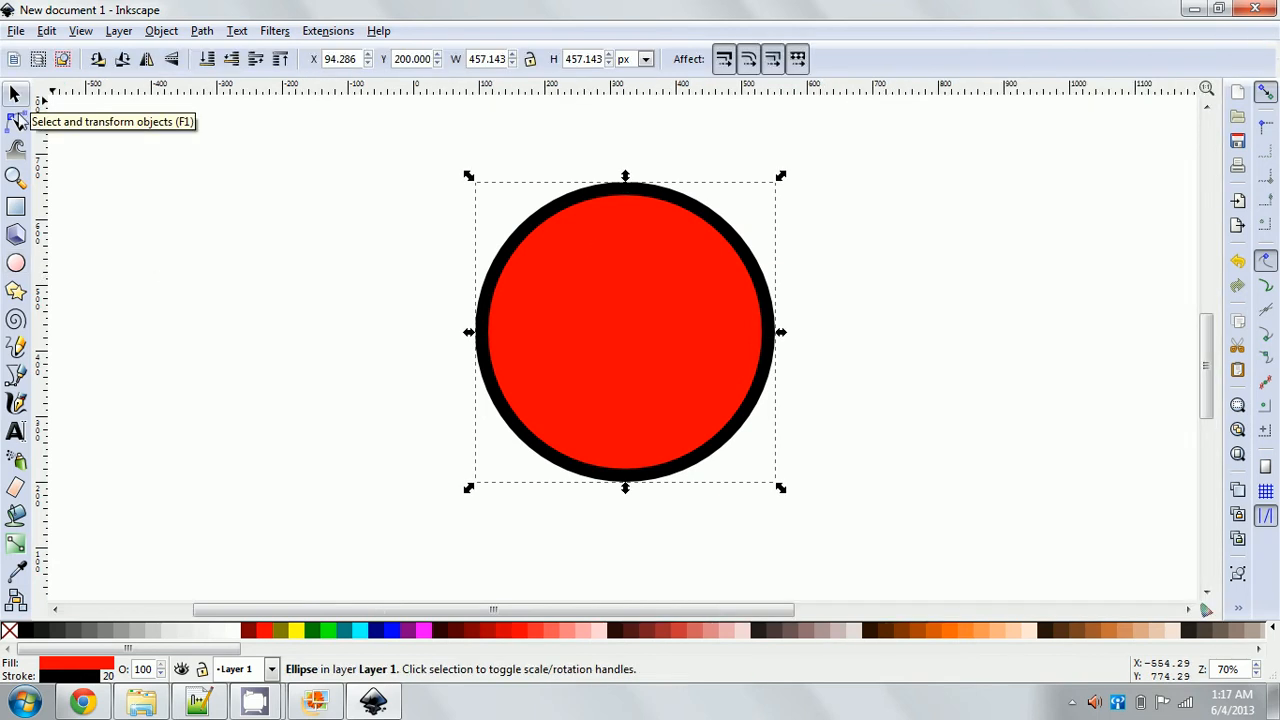
click(15, 545)
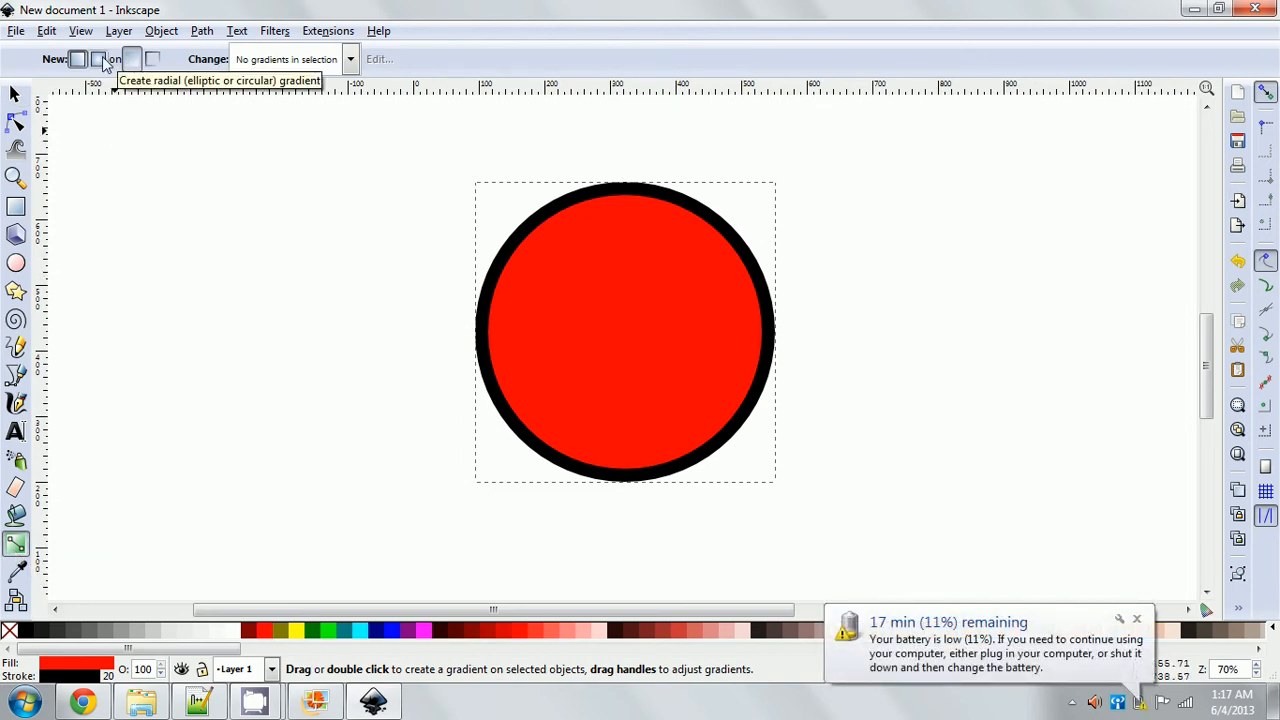
click(99, 59)
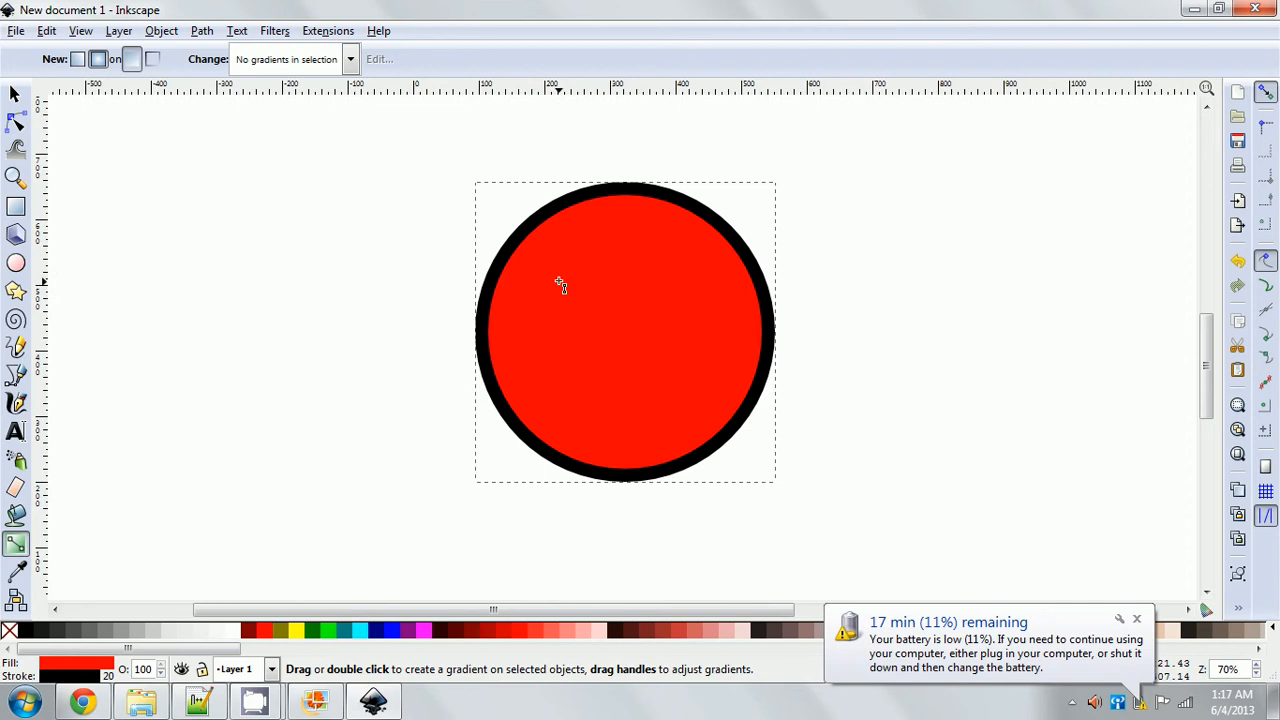
drag(640, 329, 788, 328)
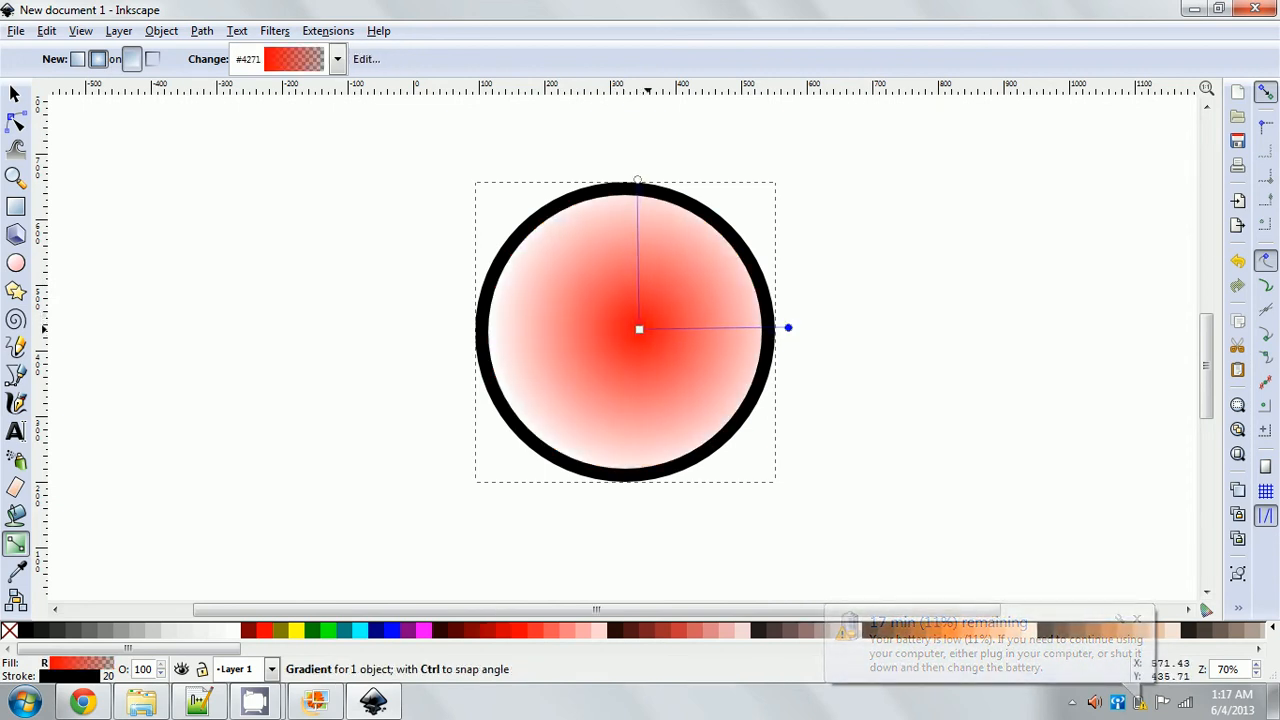
drag(654, 343, 645, 348)
click(627, 332)
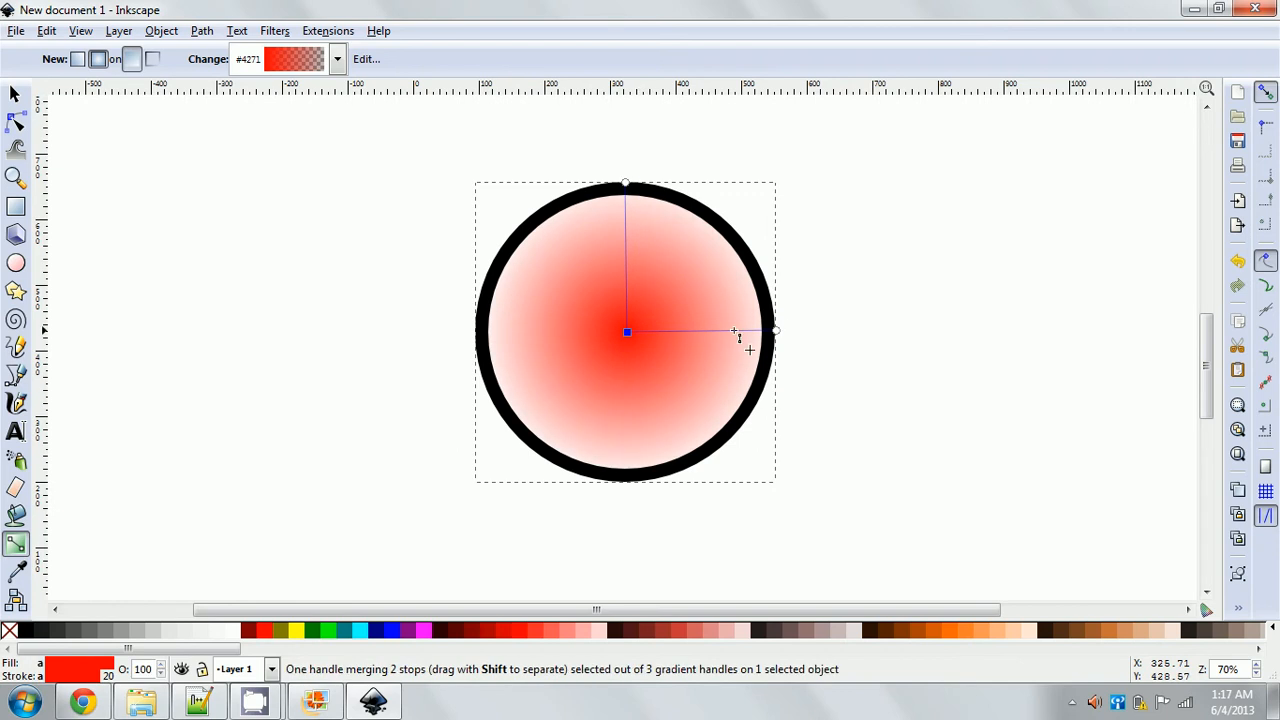
Step: Colour the gradient's outer stop dark red and stretch both of its radii slightly beyond the circle, then deselect the circle
click(777, 331)
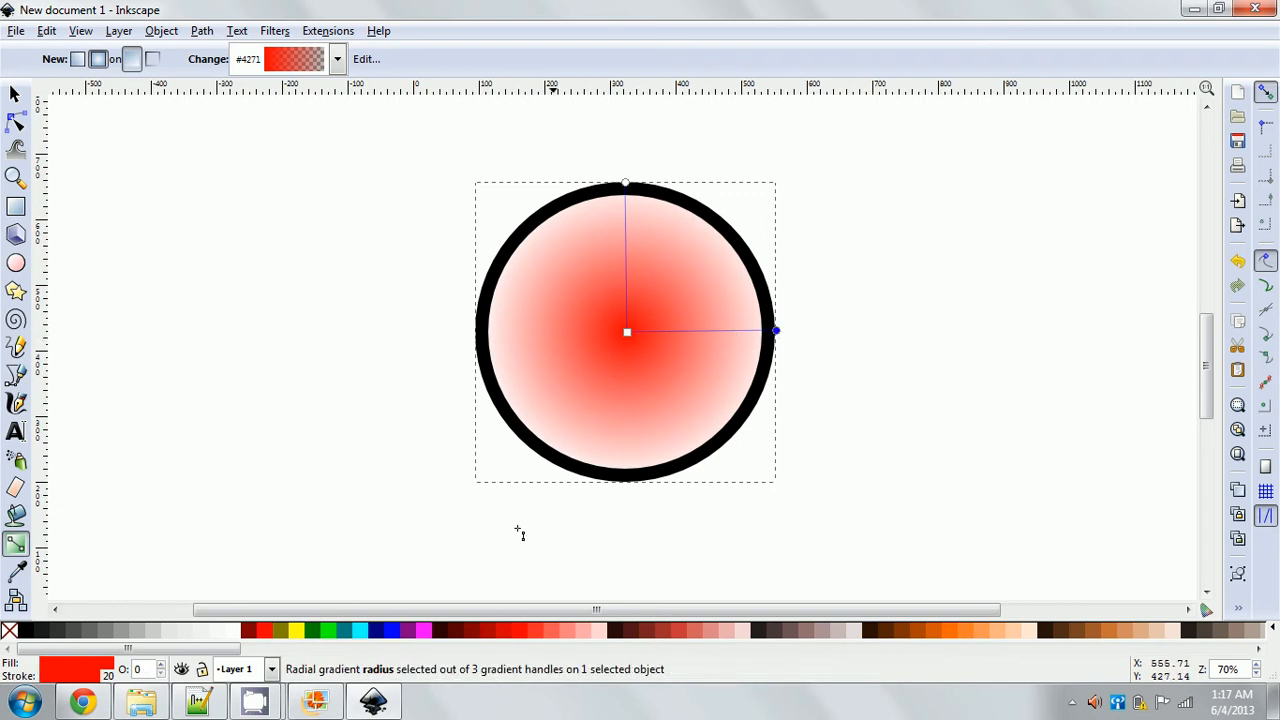
click(487, 634)
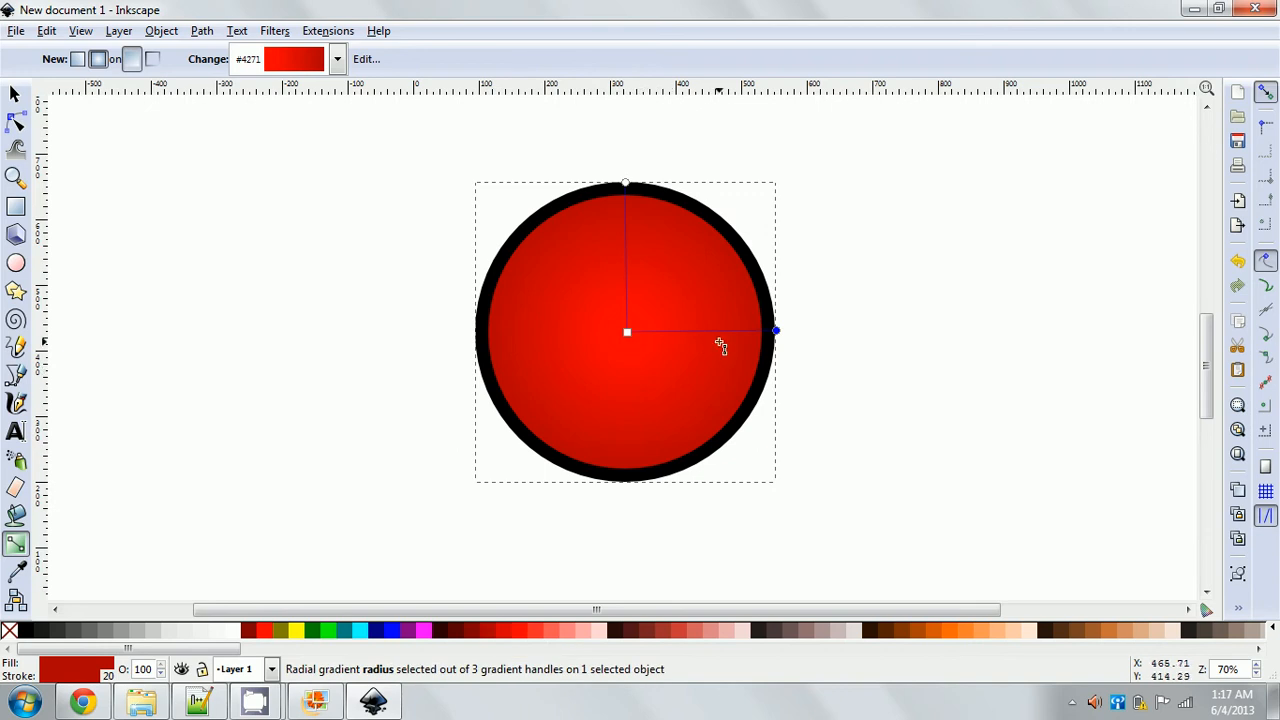
drag(626, 186, 627, 148)
drag(777, 332, 817, 330)
click(15, 94)
click(314, 343)
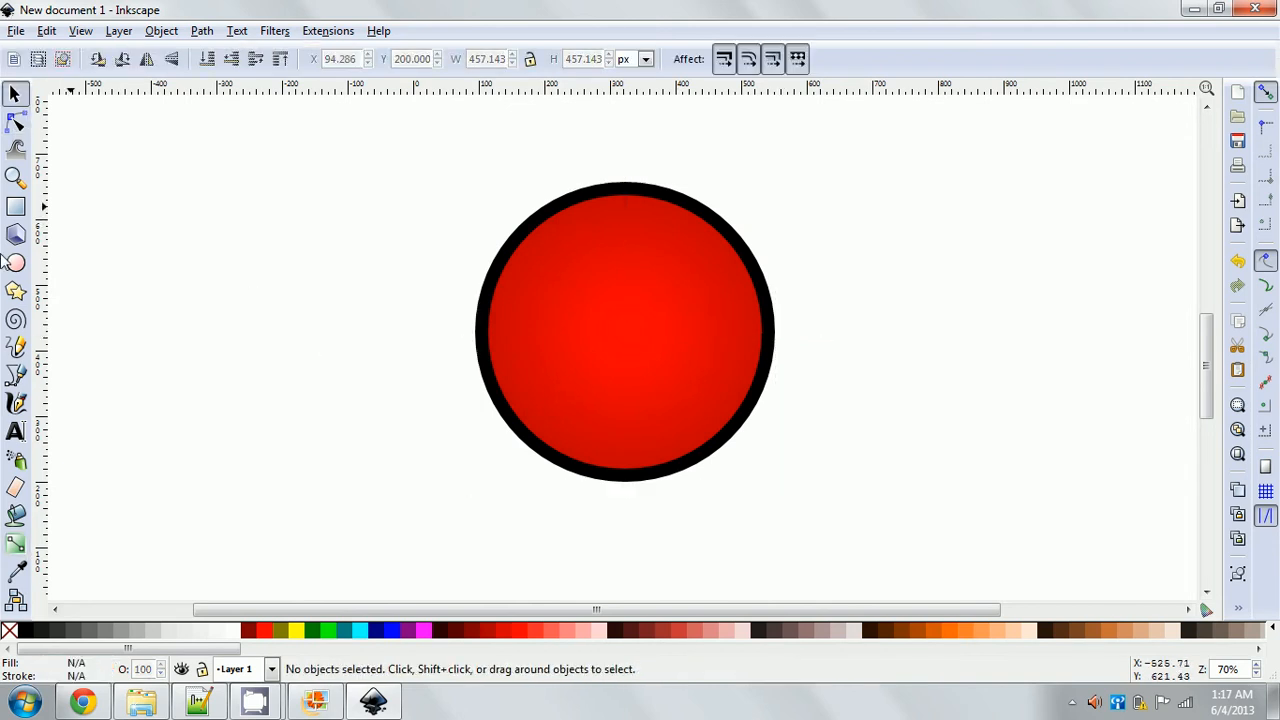
Step: Draw a 10-cornered star about 301 by 312 px beside the circle and fill it bright green
click(15, 292)
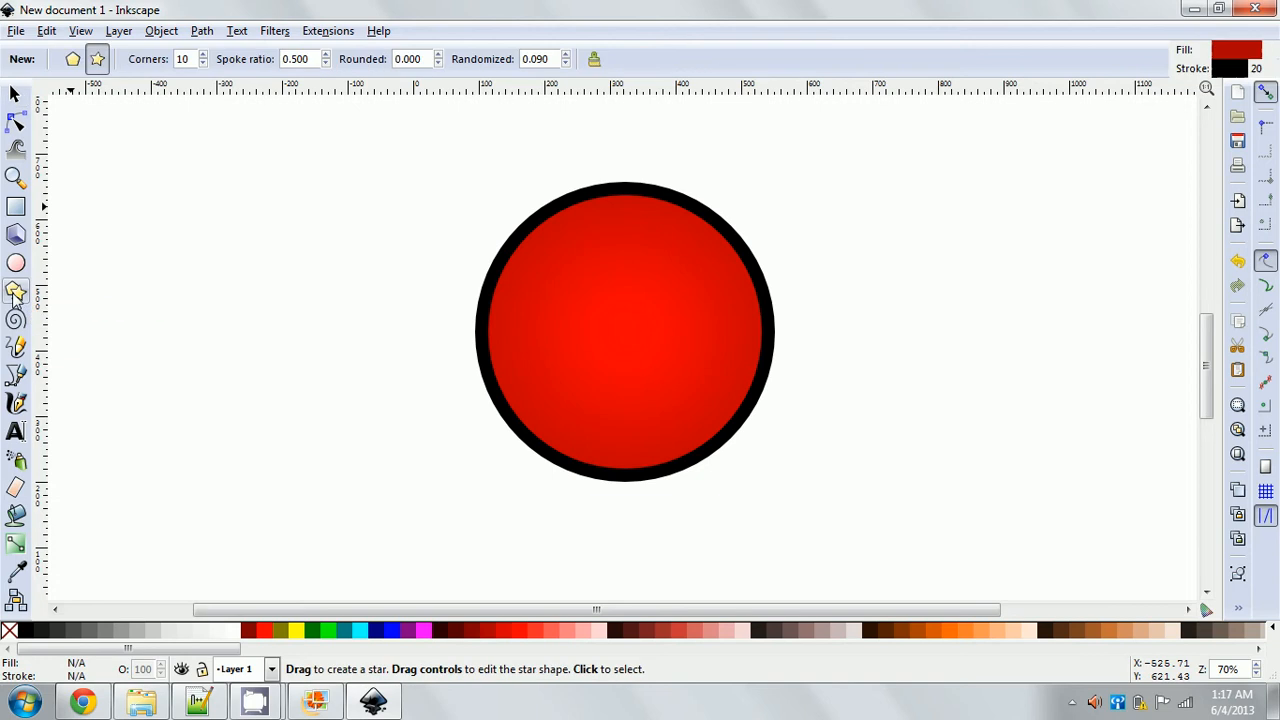
drag(186, 249, 231, 319)
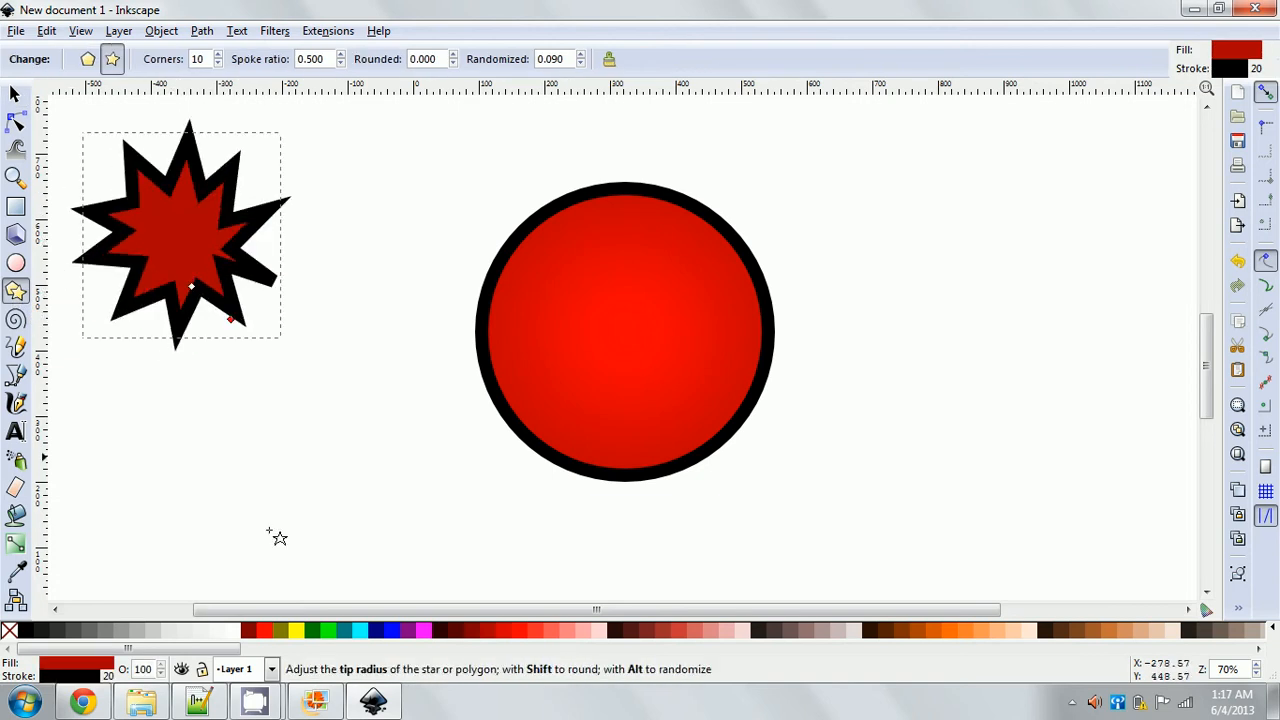
click(324, 632)
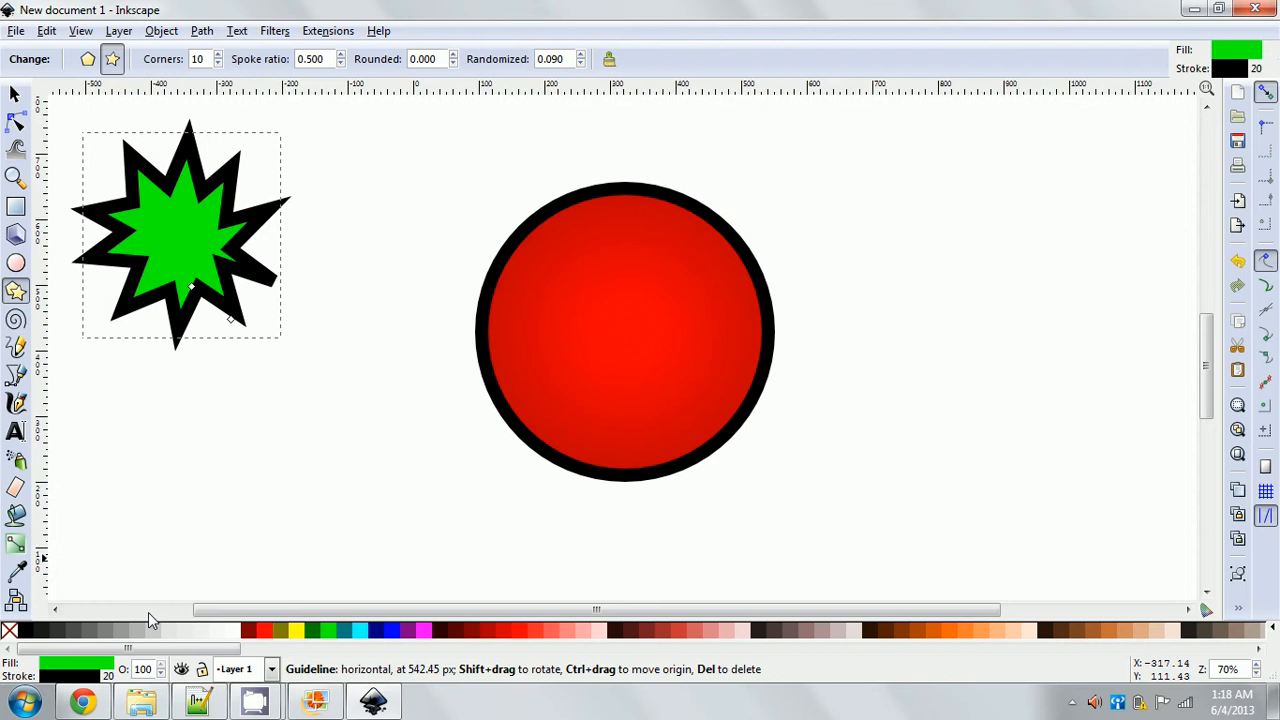
Step: Move the green star onto the centre of the red circle and enlarge it to about 336 by 338 px
click(14, 93)
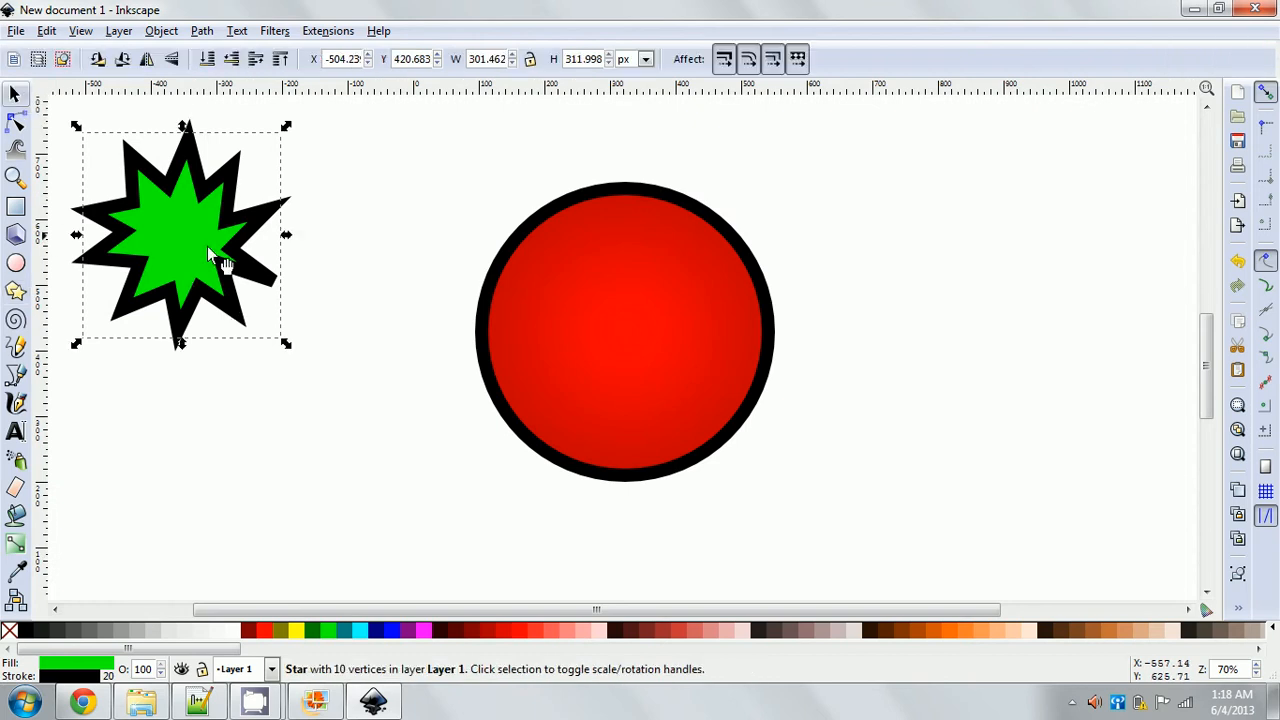
drag(189, 238, 631, 333)
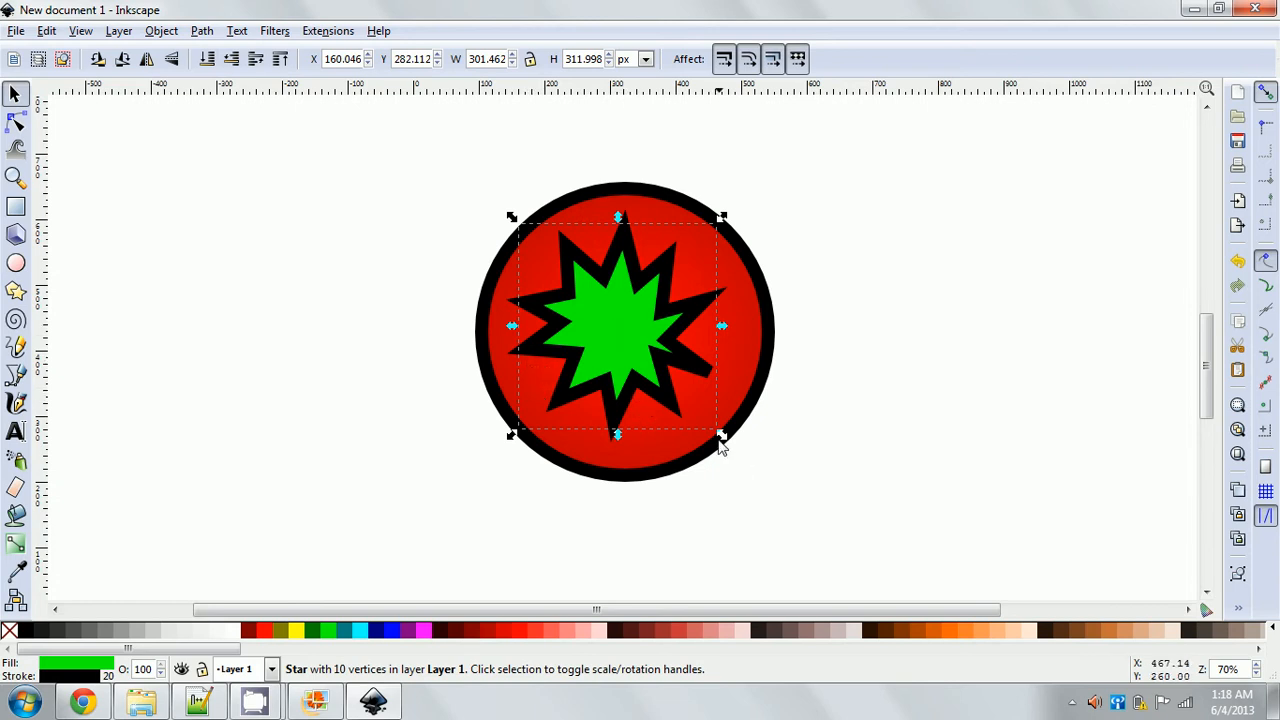
drag(727, 445, 743, 451)
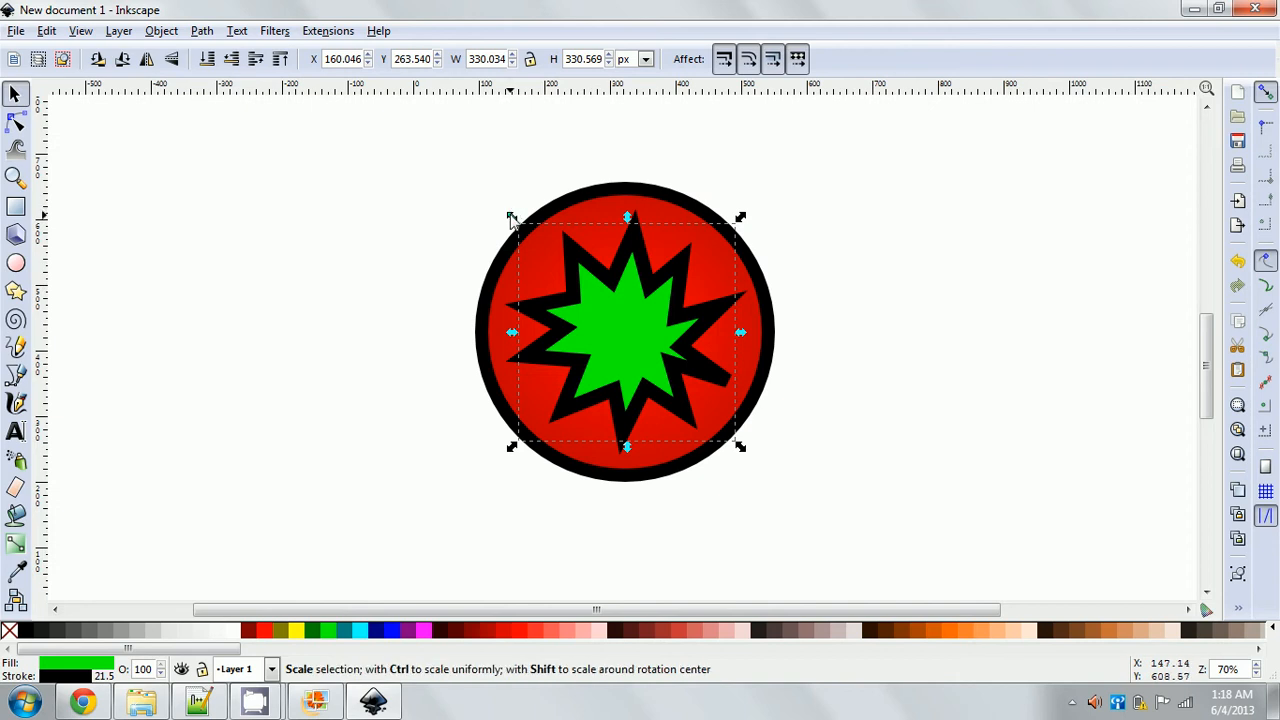
drag(511, 215, 508, 215)
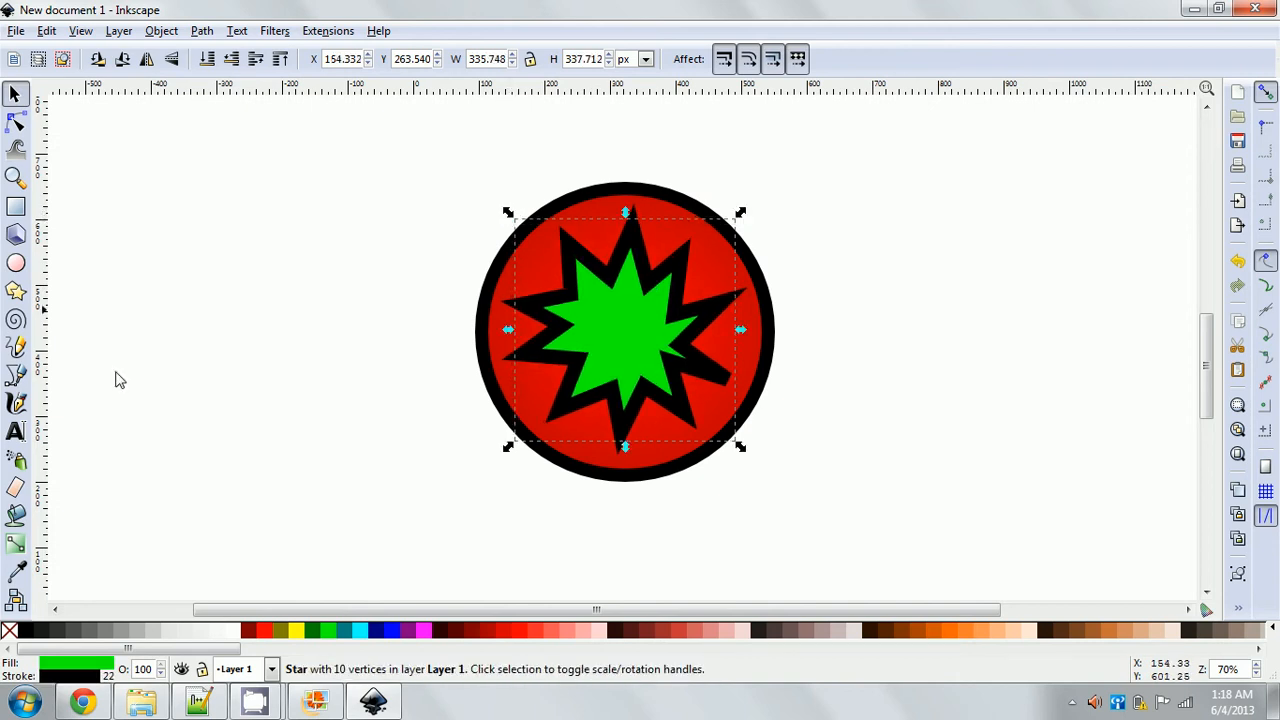
Step: Create a wide flowed-text frame above the circle and enter "Coming soon!" in it
click(17, 431)
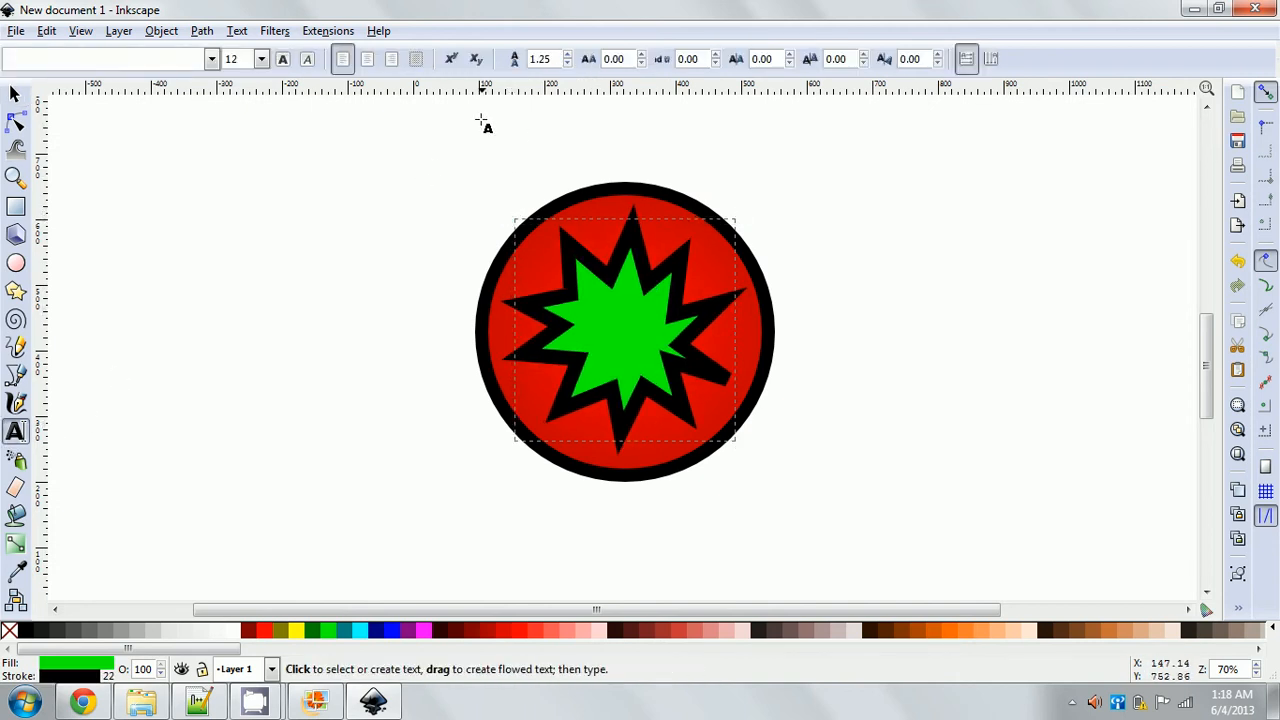
drag(476, 112, 843, 178)
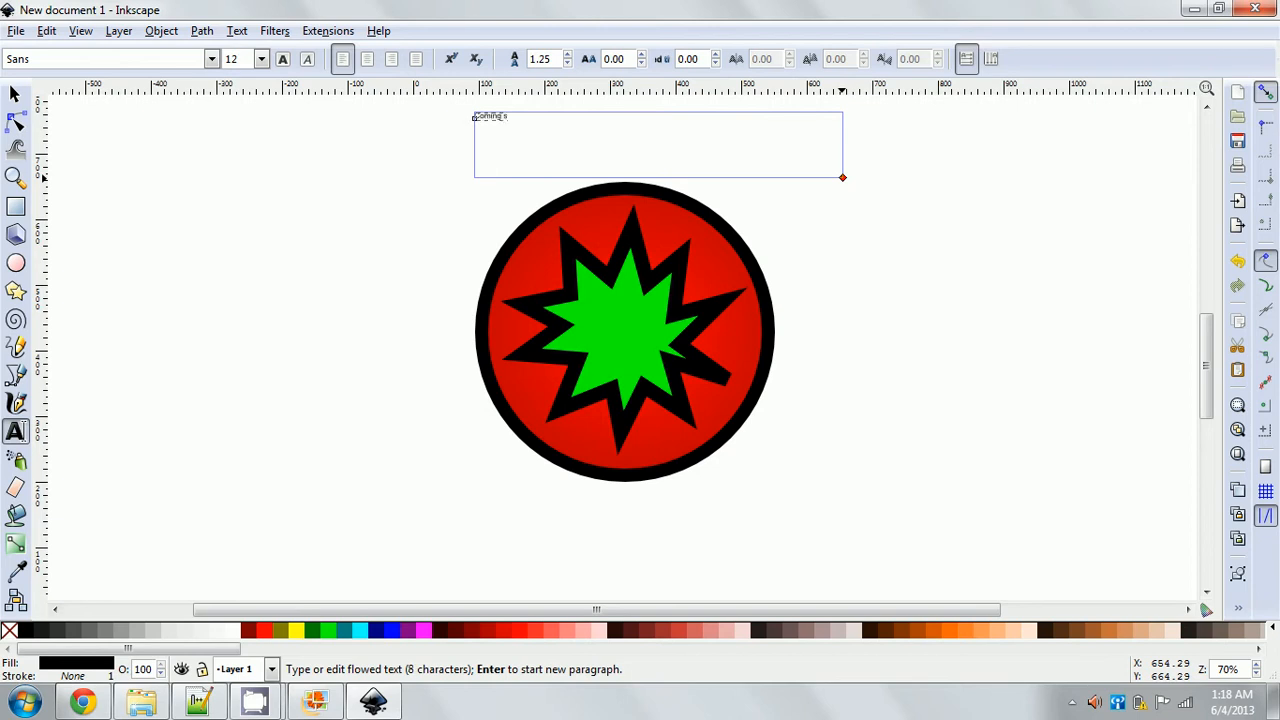
text(oon!)
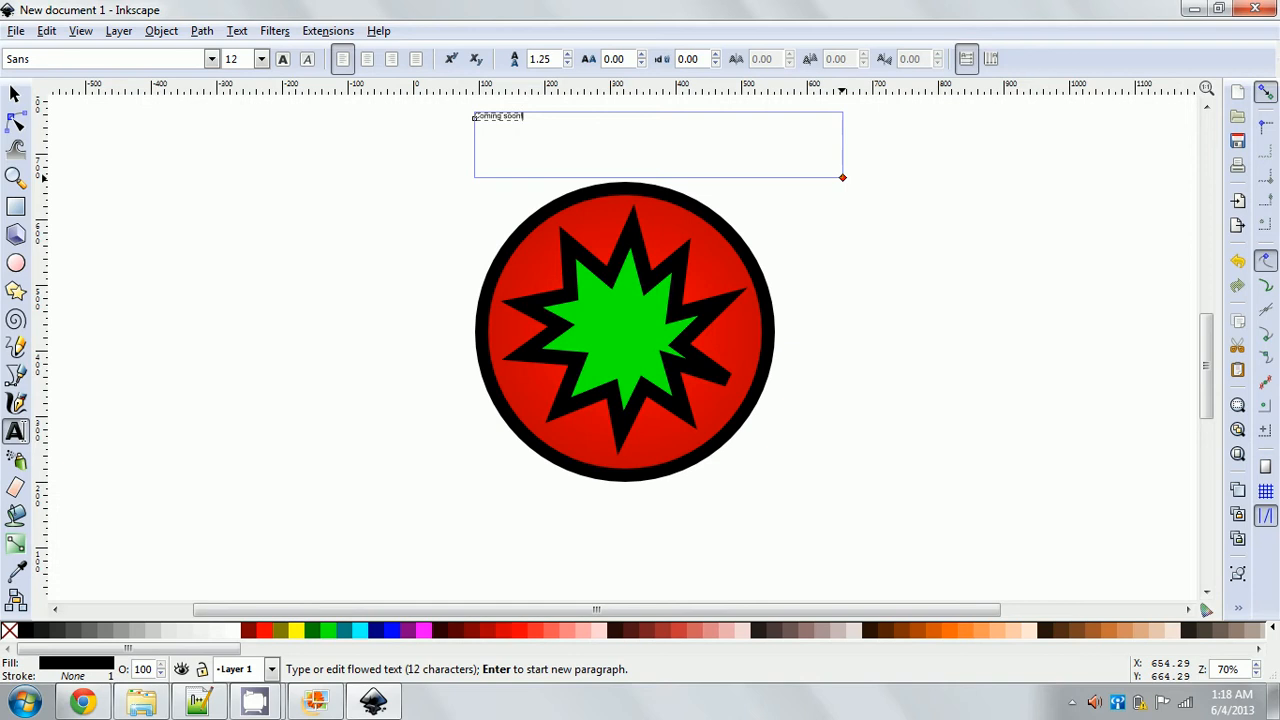
key(Escape)
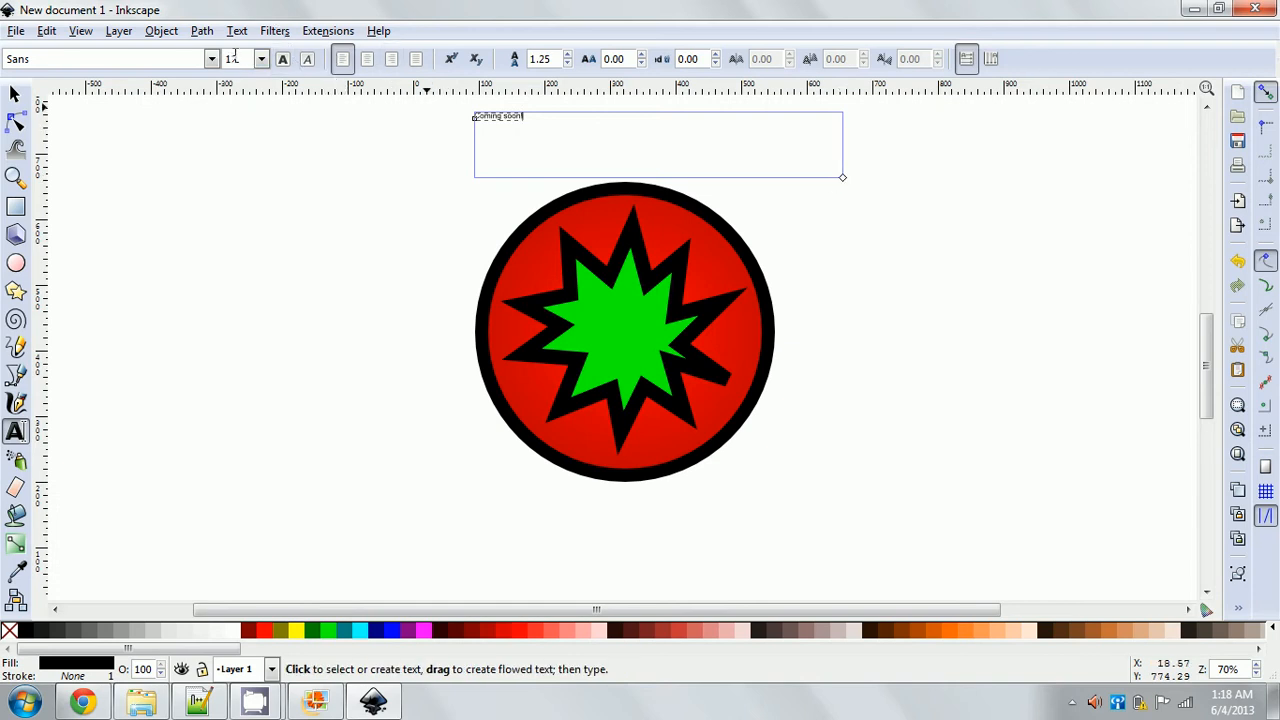
Step: Set the "Coming soon!" text to font size 72 and enlarge its text frame slightly in width and height
scroll(233, 57, down, 5)
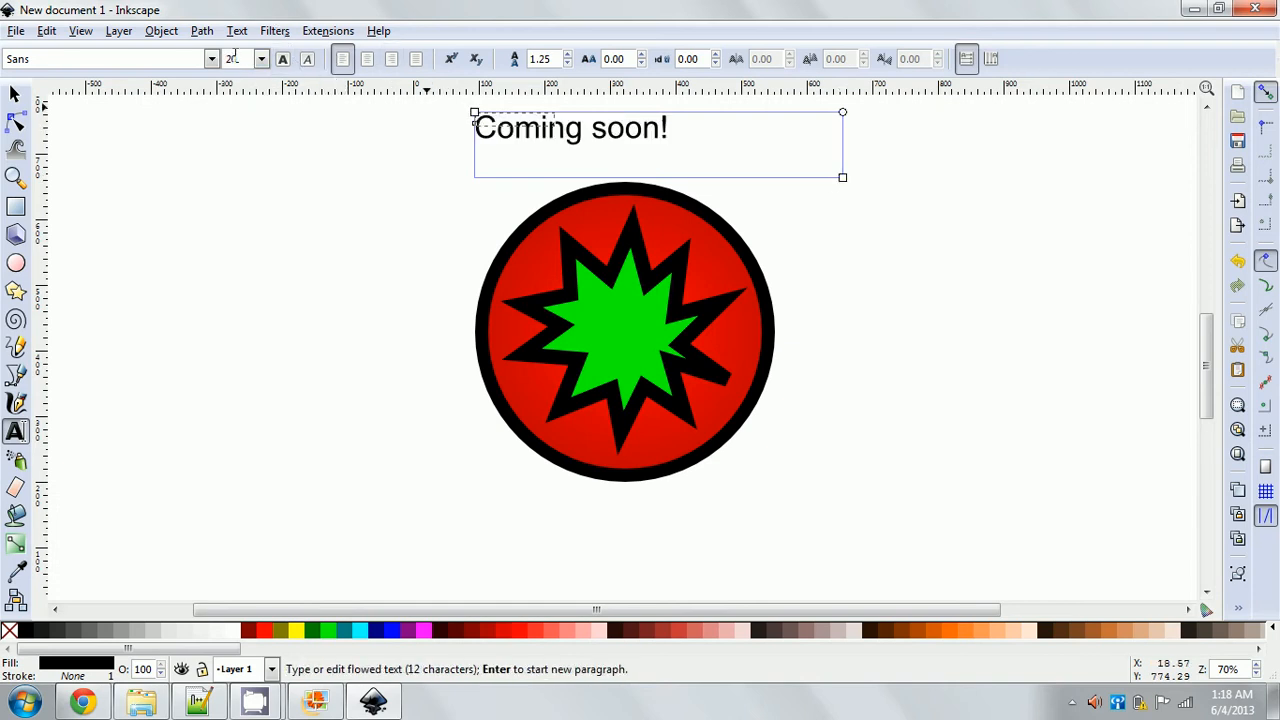
scroll(233, 57, down, 1)
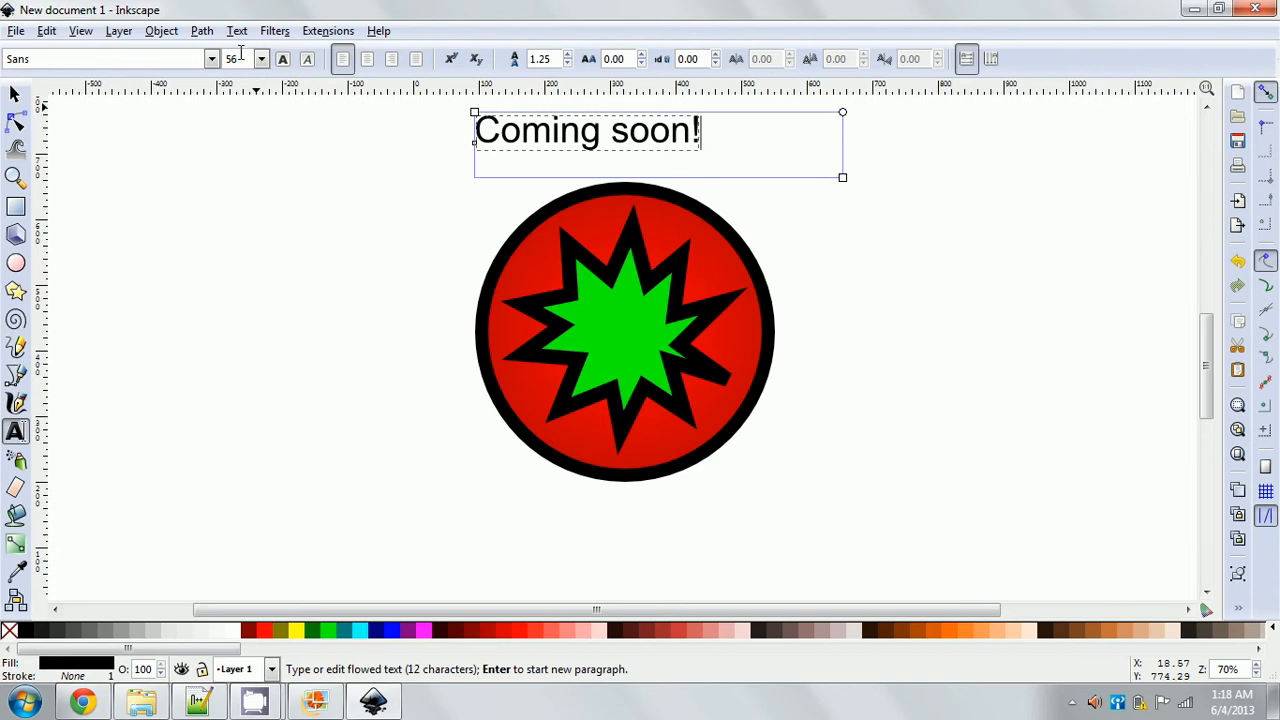
scroll(240, 53, down, 4)
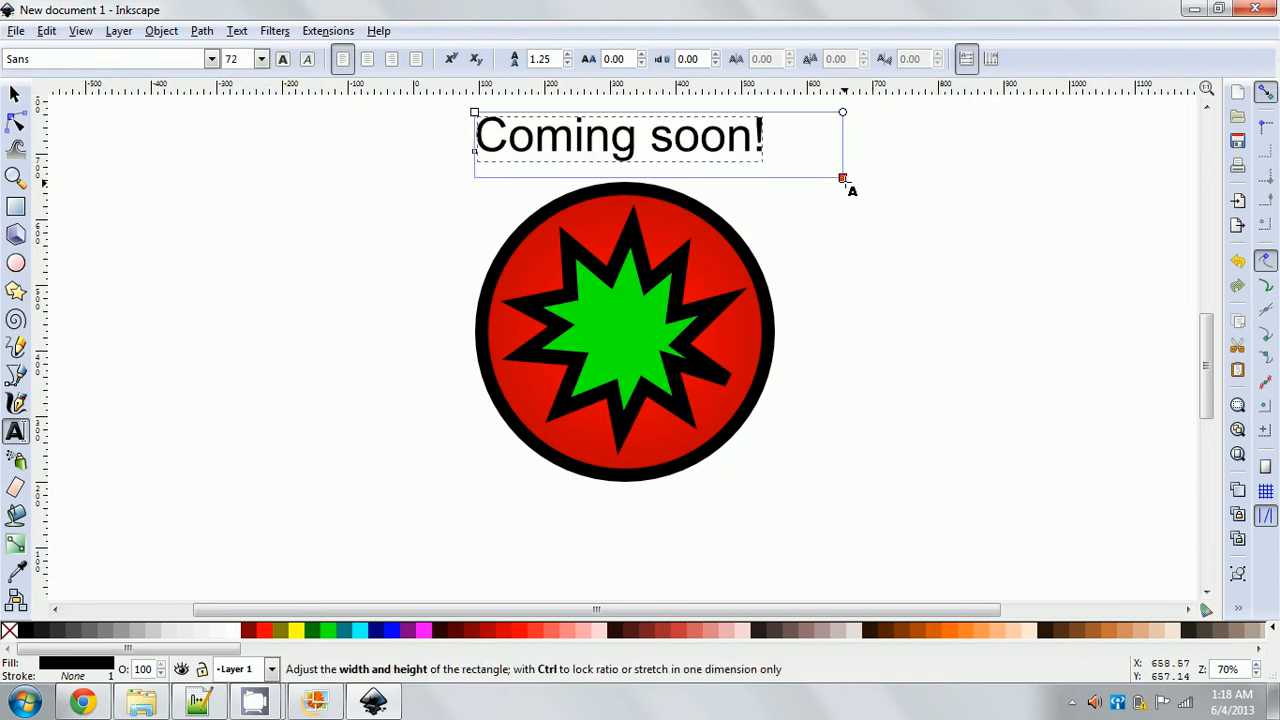
drag(843, 178, 872, 189)
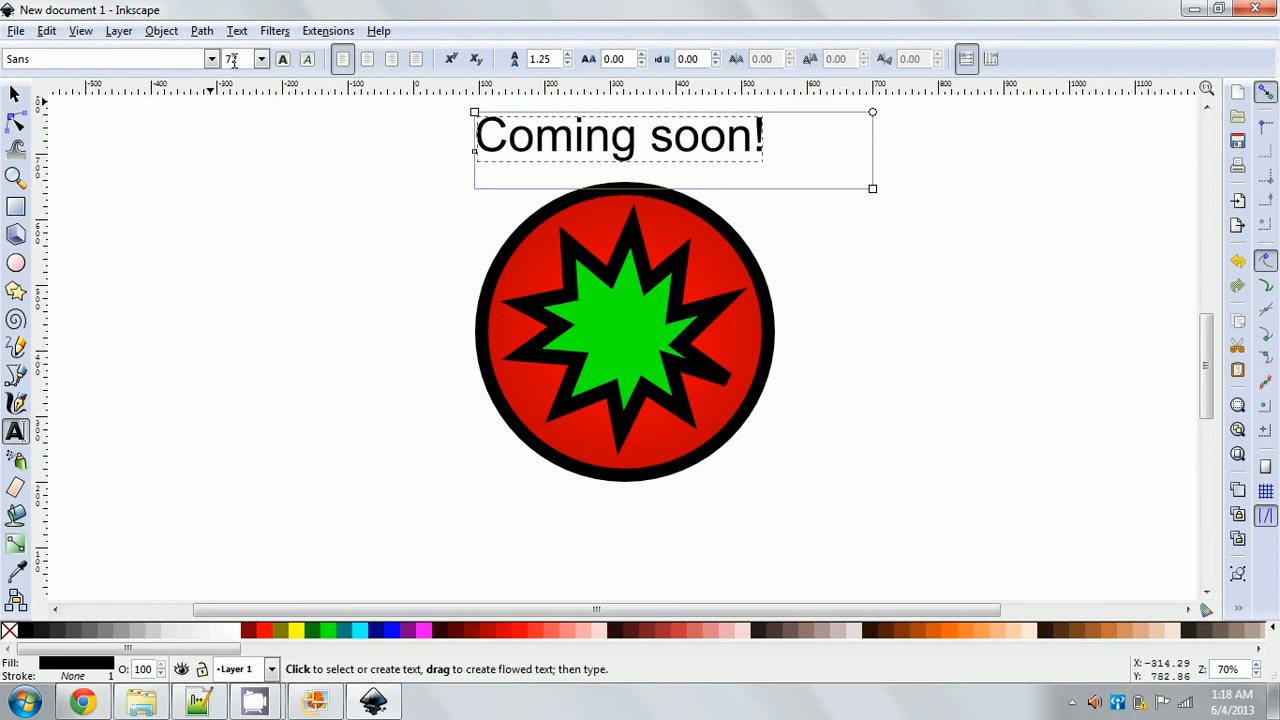
Step: Try other font sizes on the "Coming soon!" text, ending at 144
scroll(234, 59, down, 1)
scroll(234, 59, up, 2)
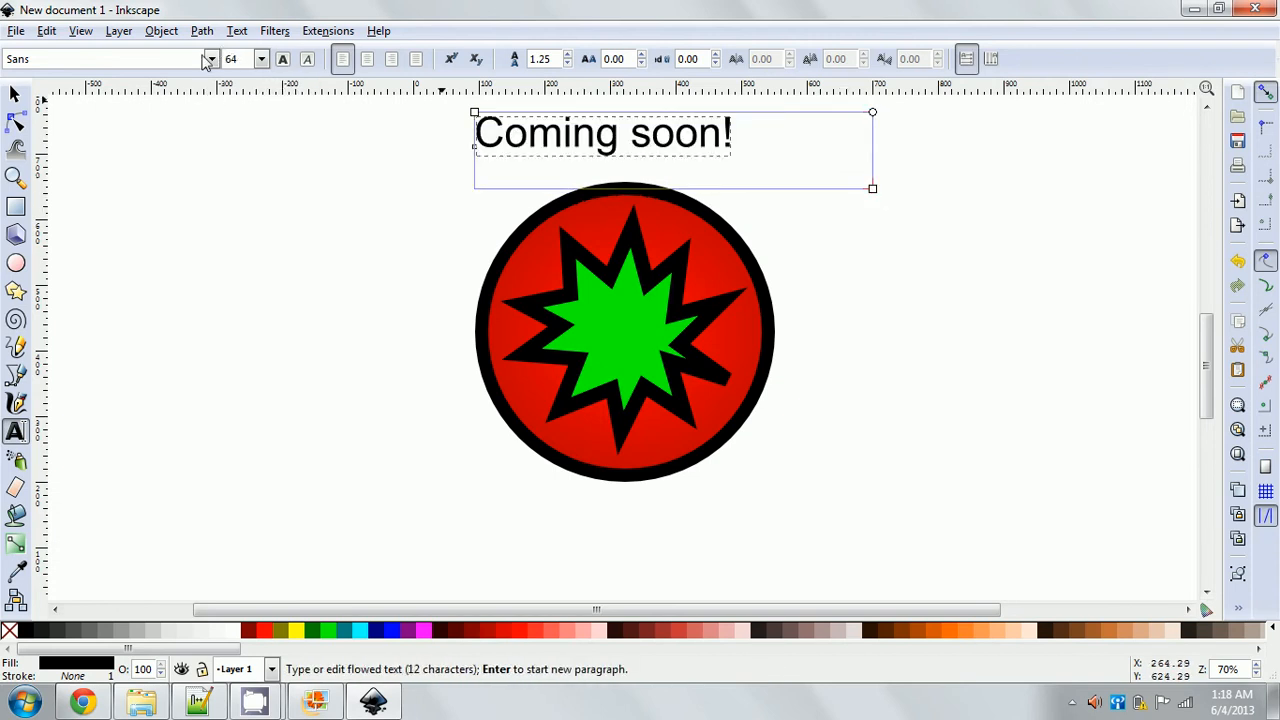
scroll(231, 58, down, 2)
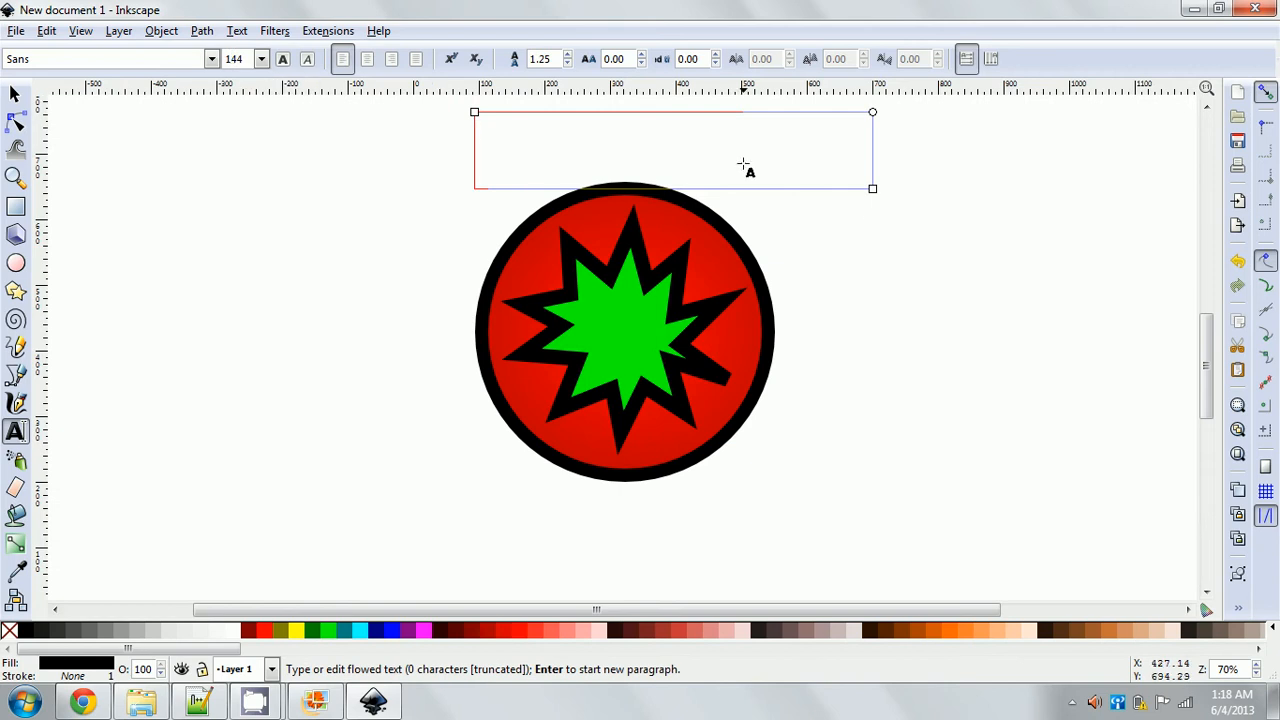
Step: Enlarge the "Coming soon!" text frame in width and height and set its font size to 90
drag(873, 189, 1015, 246)
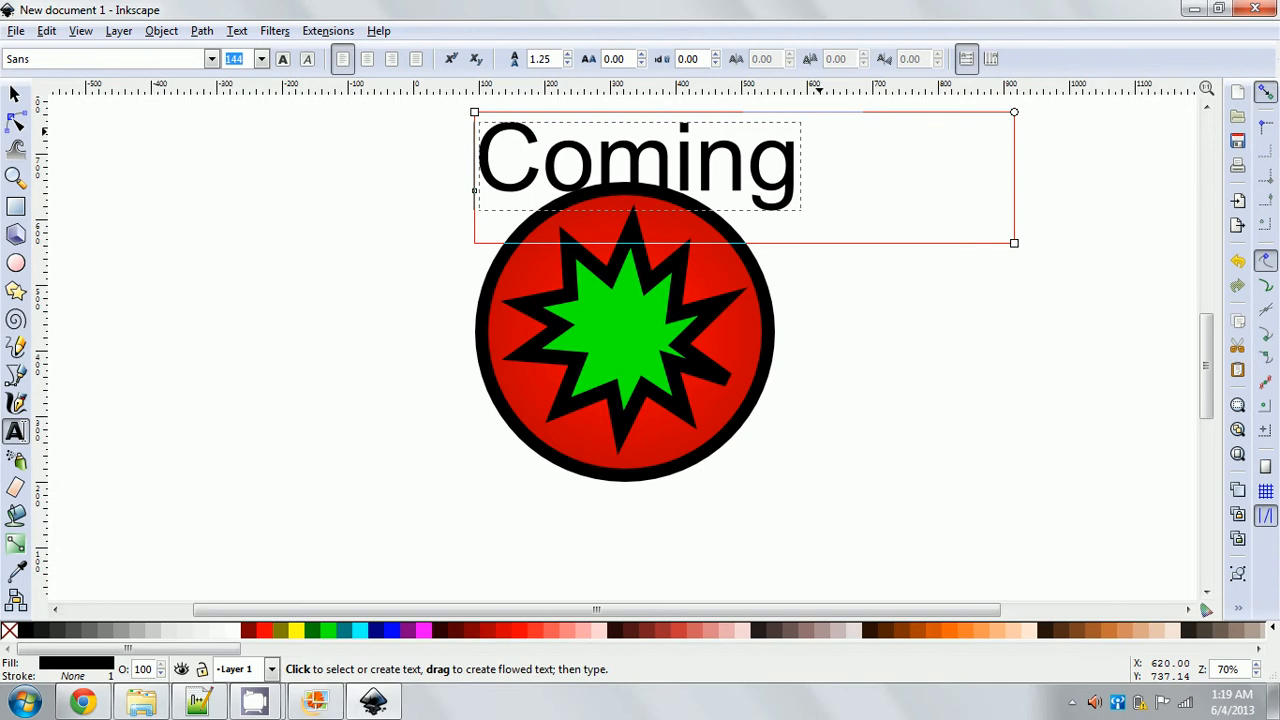
text(80)
key(BackSpace)
text(90)
key(Return)
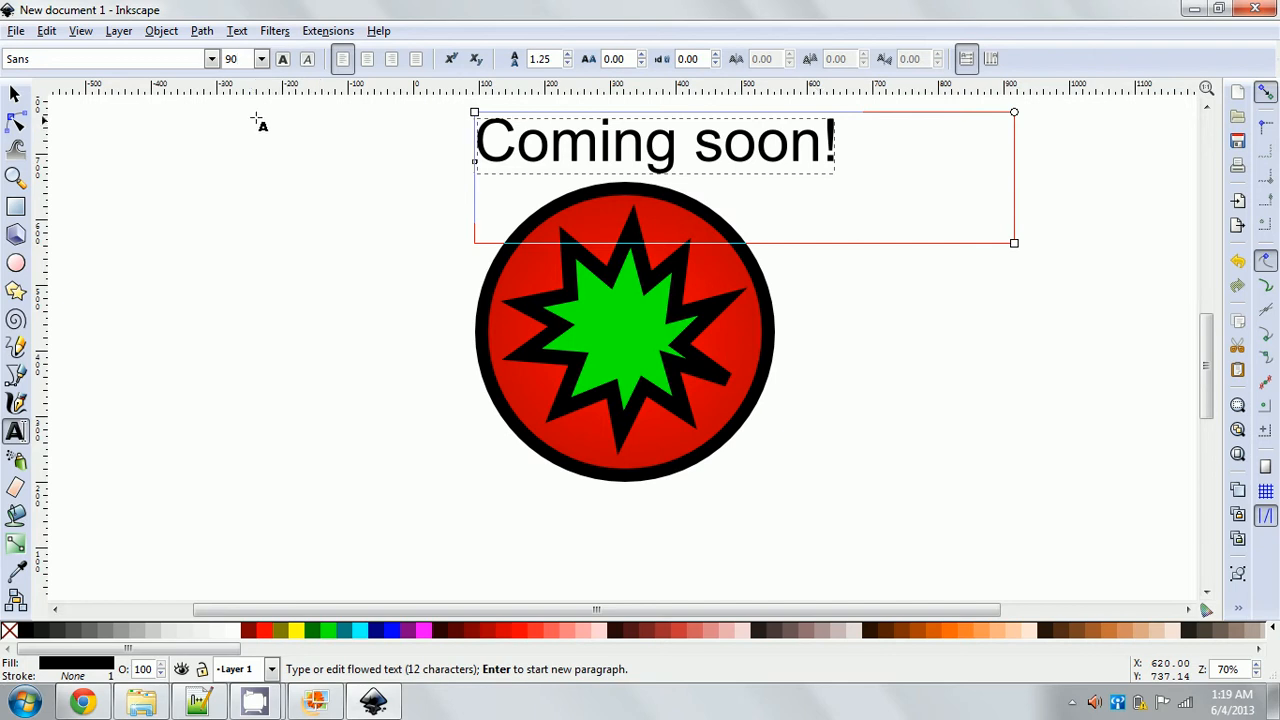
Step: Set the "Coming soon!" text to font size 110 and move it so it sits centred above the red circle
click(246, 59)
key(BackSpace)
key(BackSpace)
text(110)
key(Return)
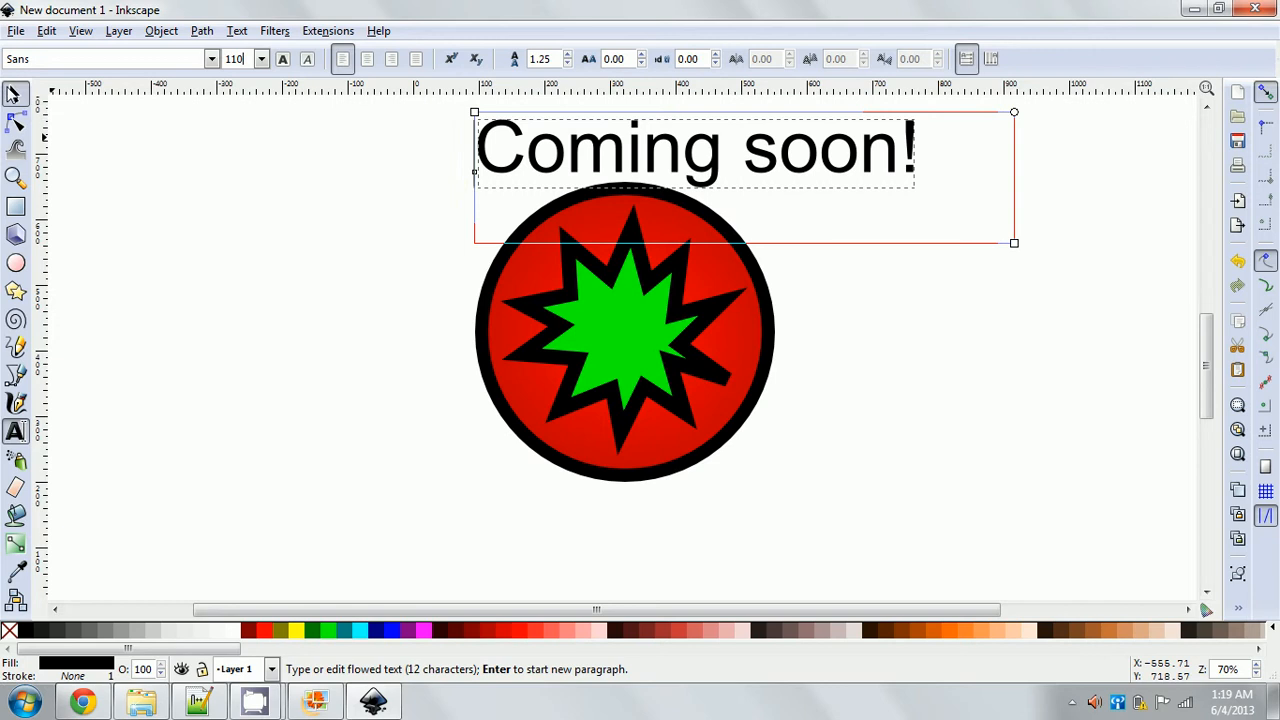
click(13, 91)
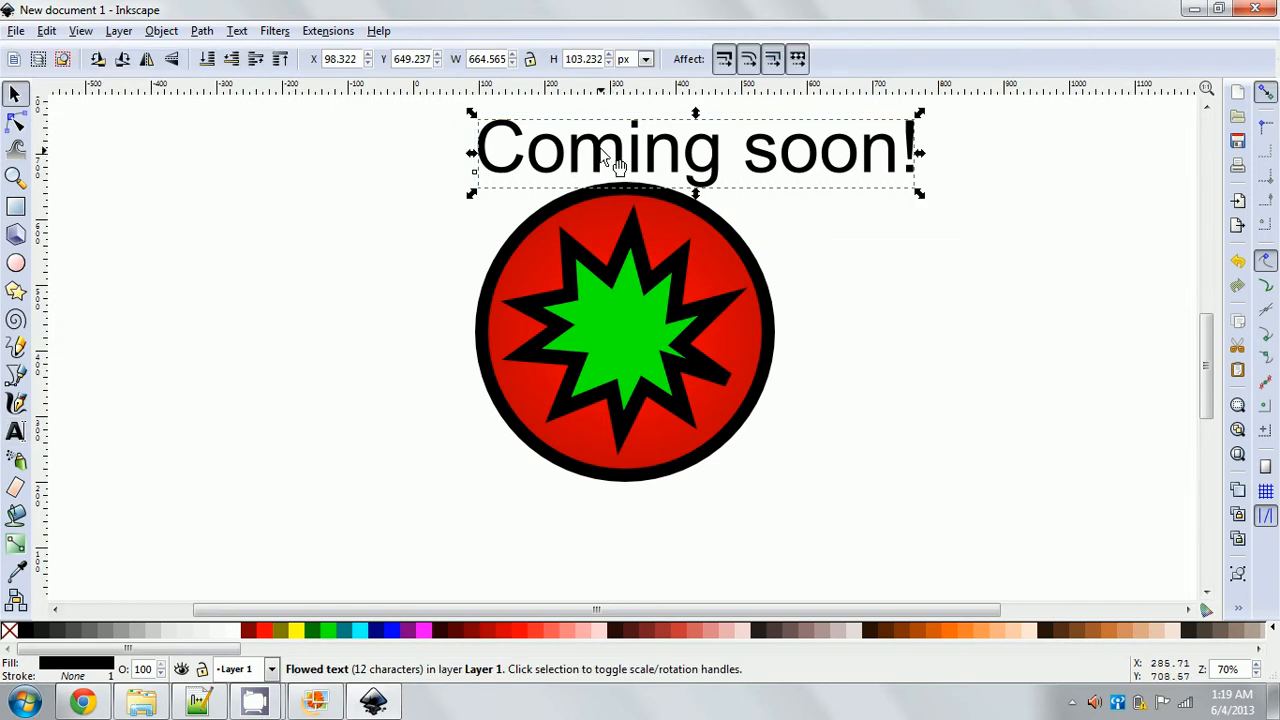
drag(613, 160, 535, 147)
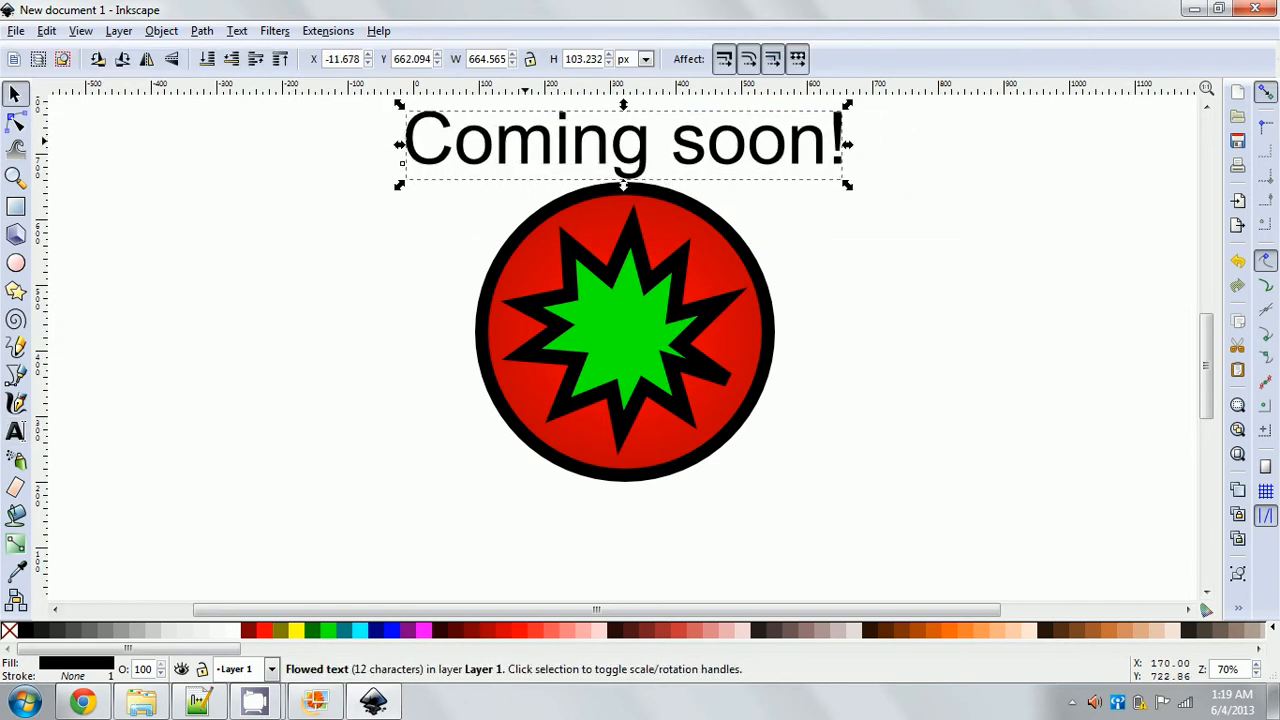
Step: Create a wide flowed-text frame just below the circle and enter "the ya ya yas" in it
click(15, 430)
drag(455, 481, 825, 570)
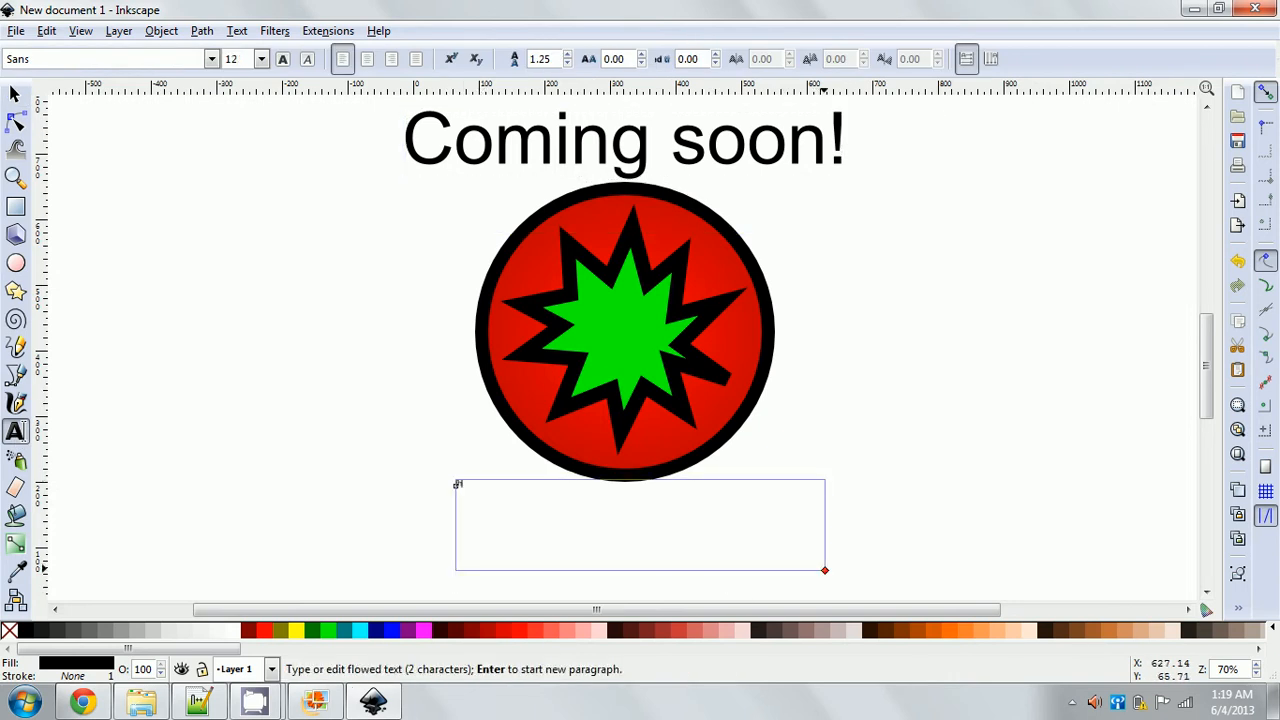
text(the ya ya yaa)
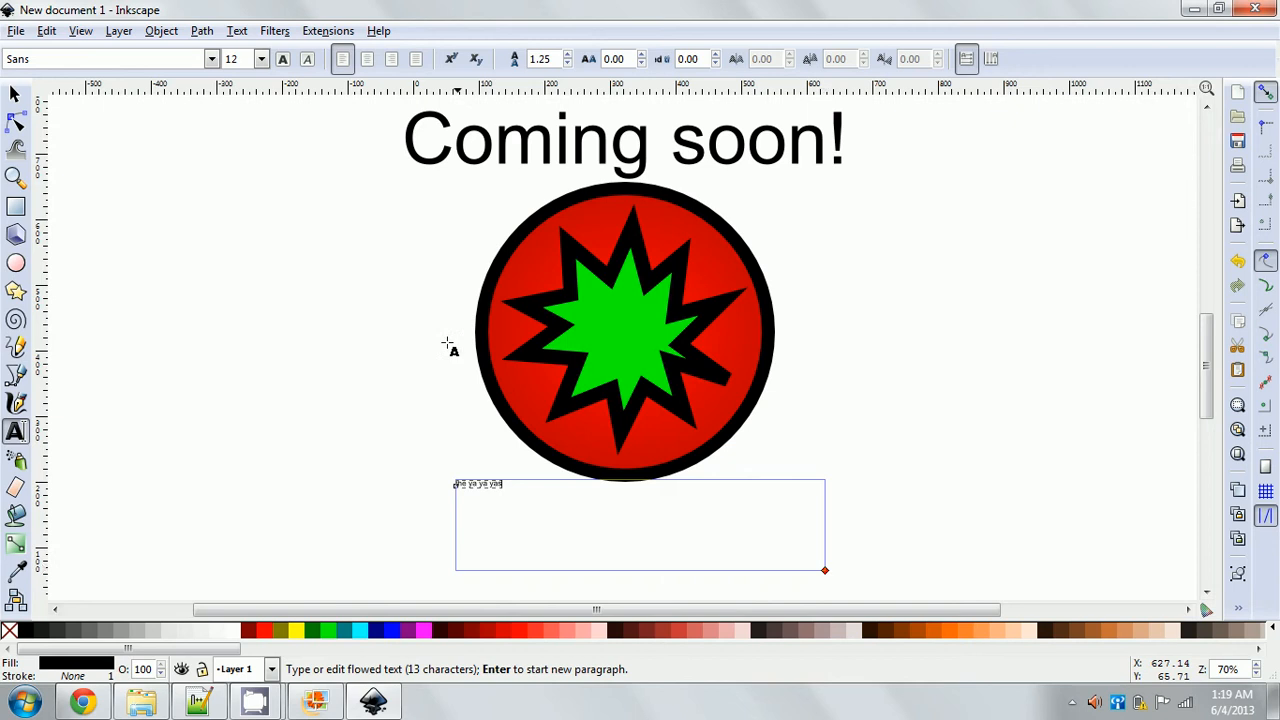
key(Escape)
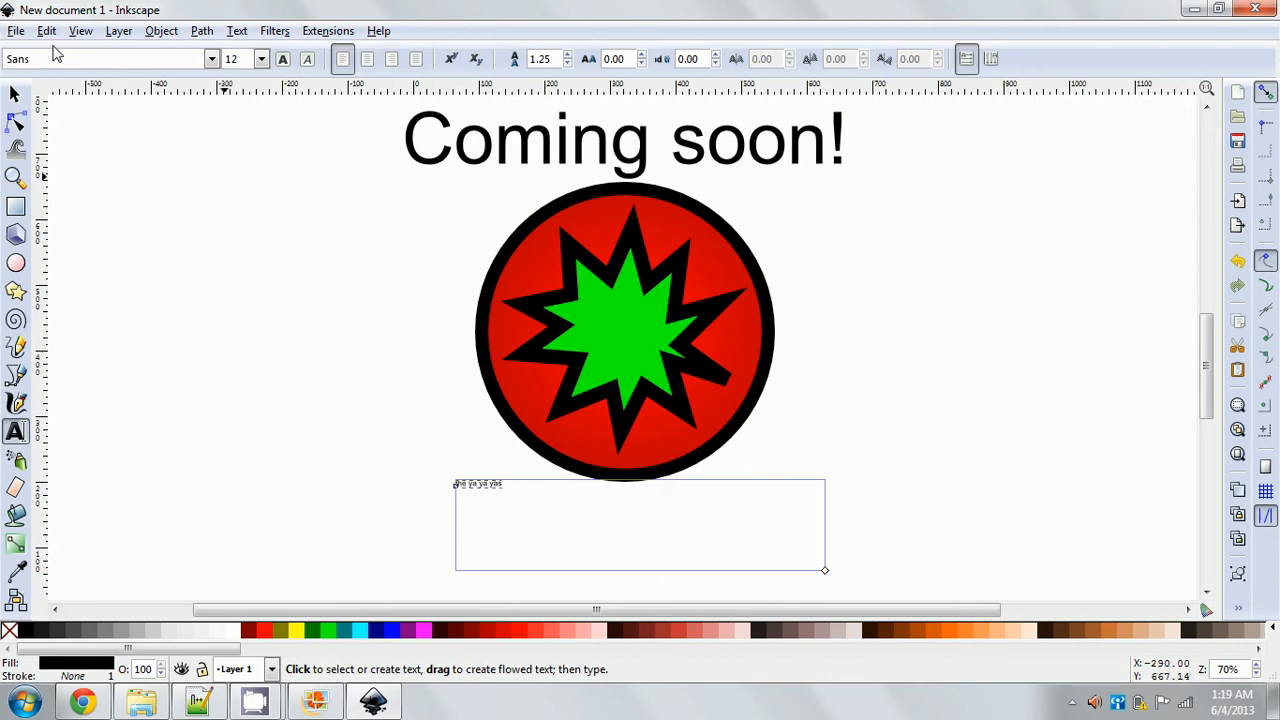
Step: Set the text below the circle to font size 110 and widen its frame so the whole phrase fits
click(260, 61)
click(241, 66)
text(110)
key(Return)
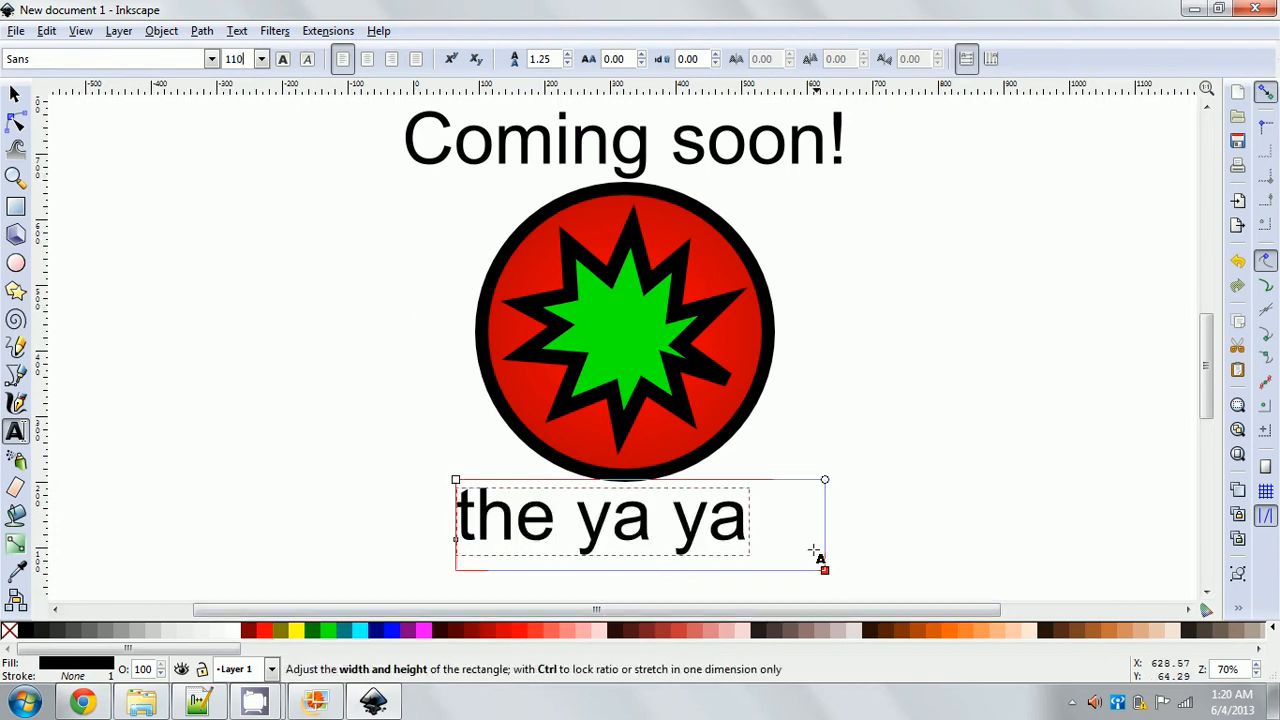
drag(825, 571, 958, 581)
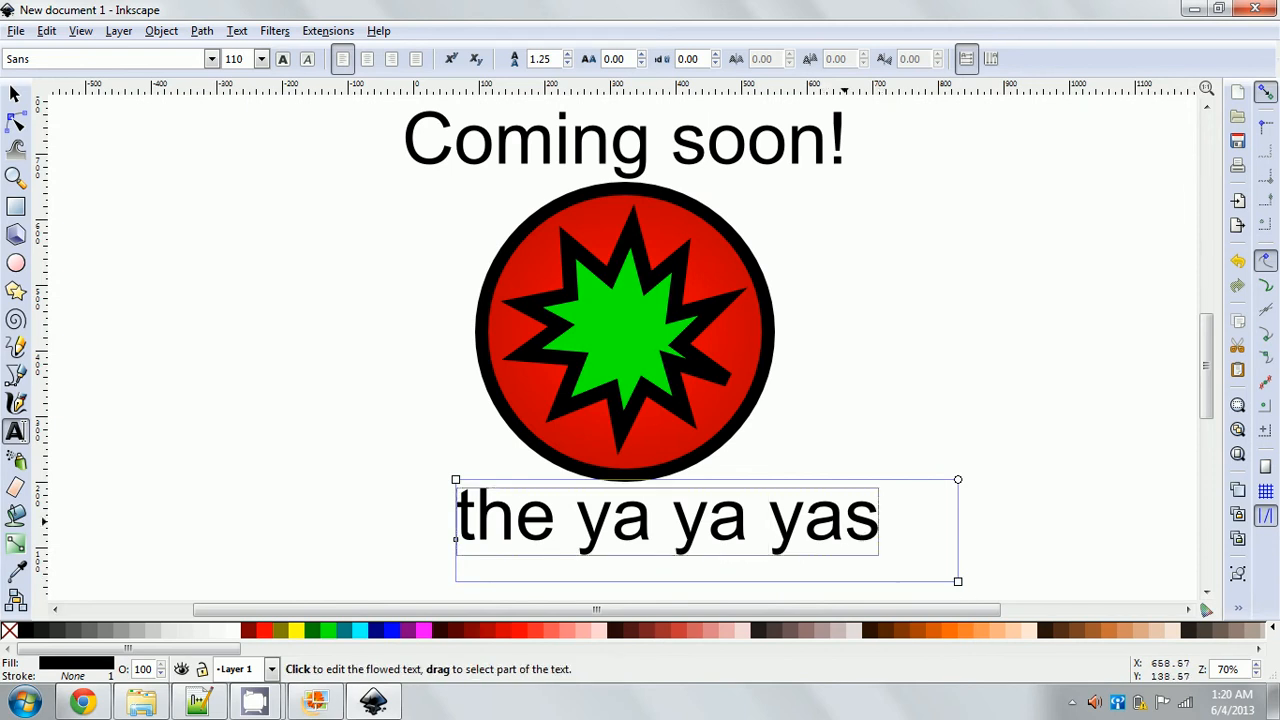
Step: Add the missing apostrophe to make the lower text "the ya ya ya's" and move it roughly centred beneath the circle
click(843, 533)
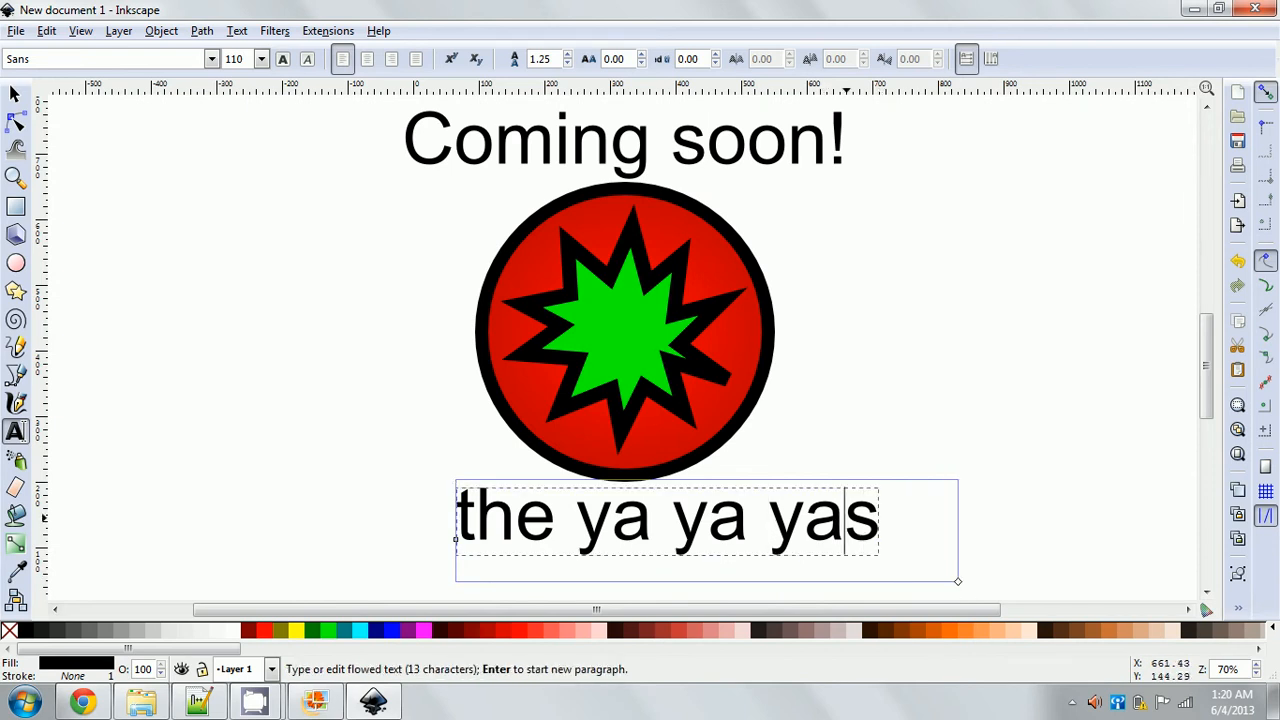
text(')
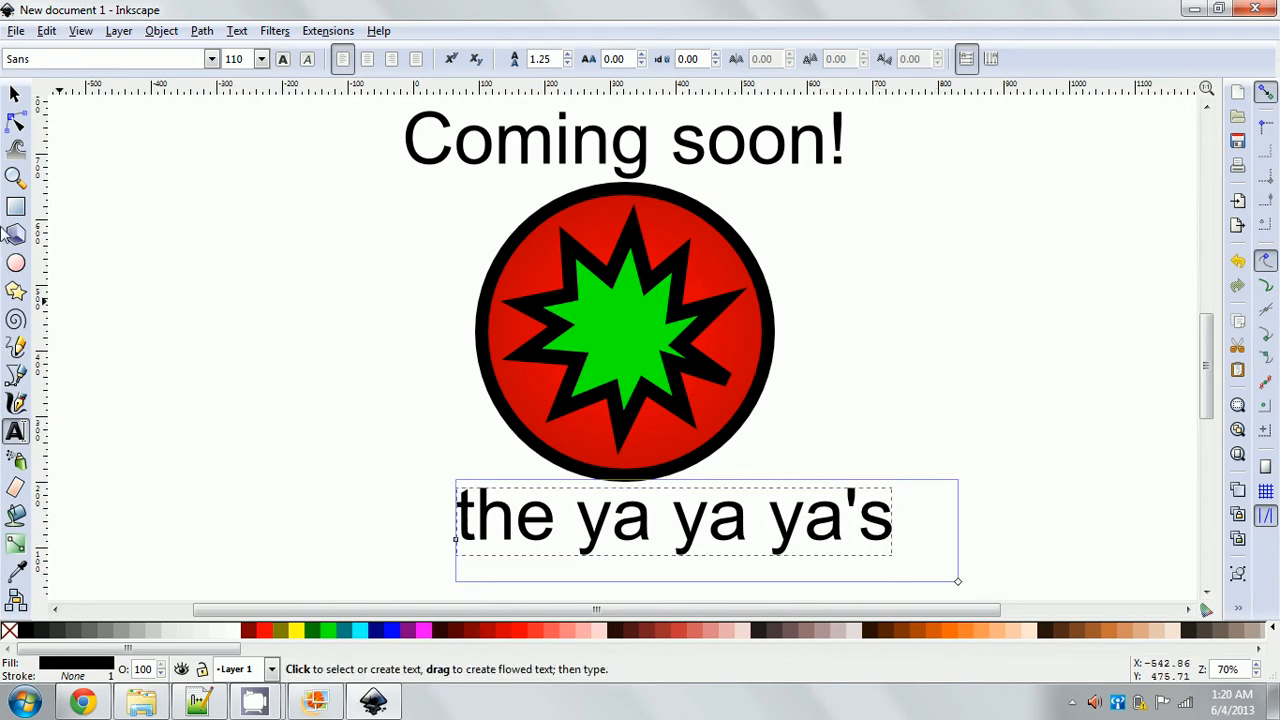
click(15, 93)
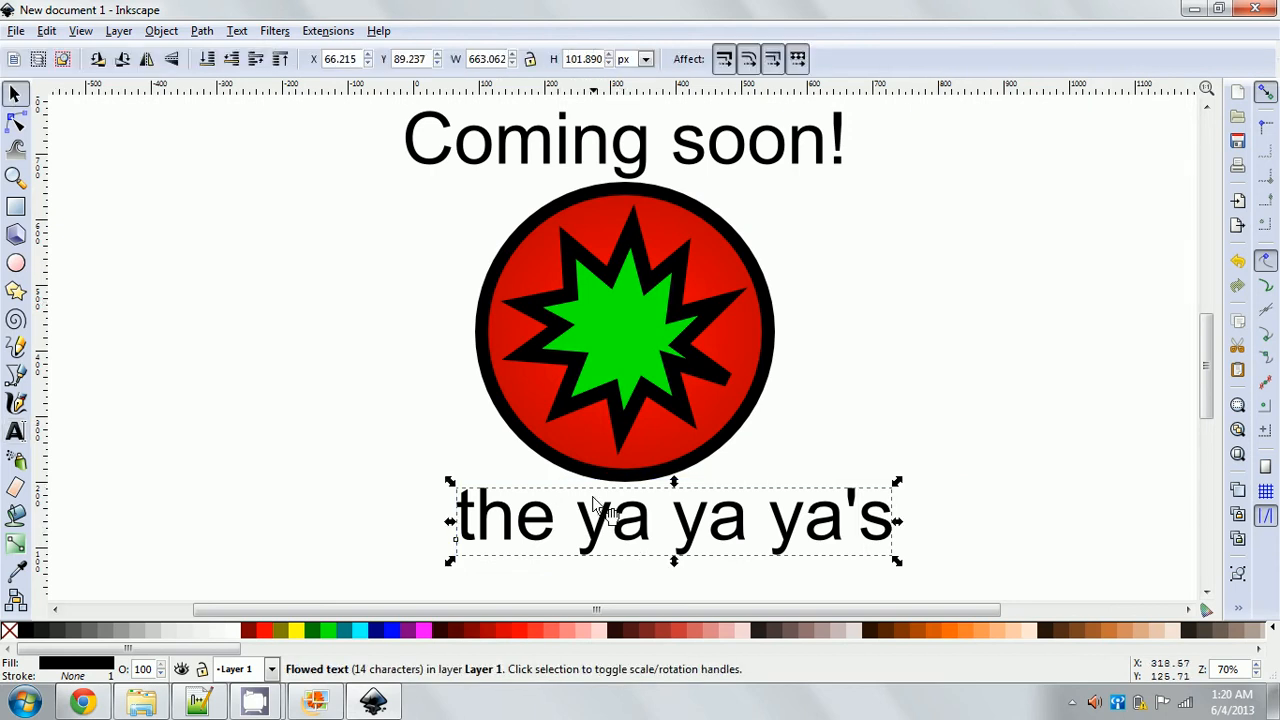
drag(605, 513, 545, 508)
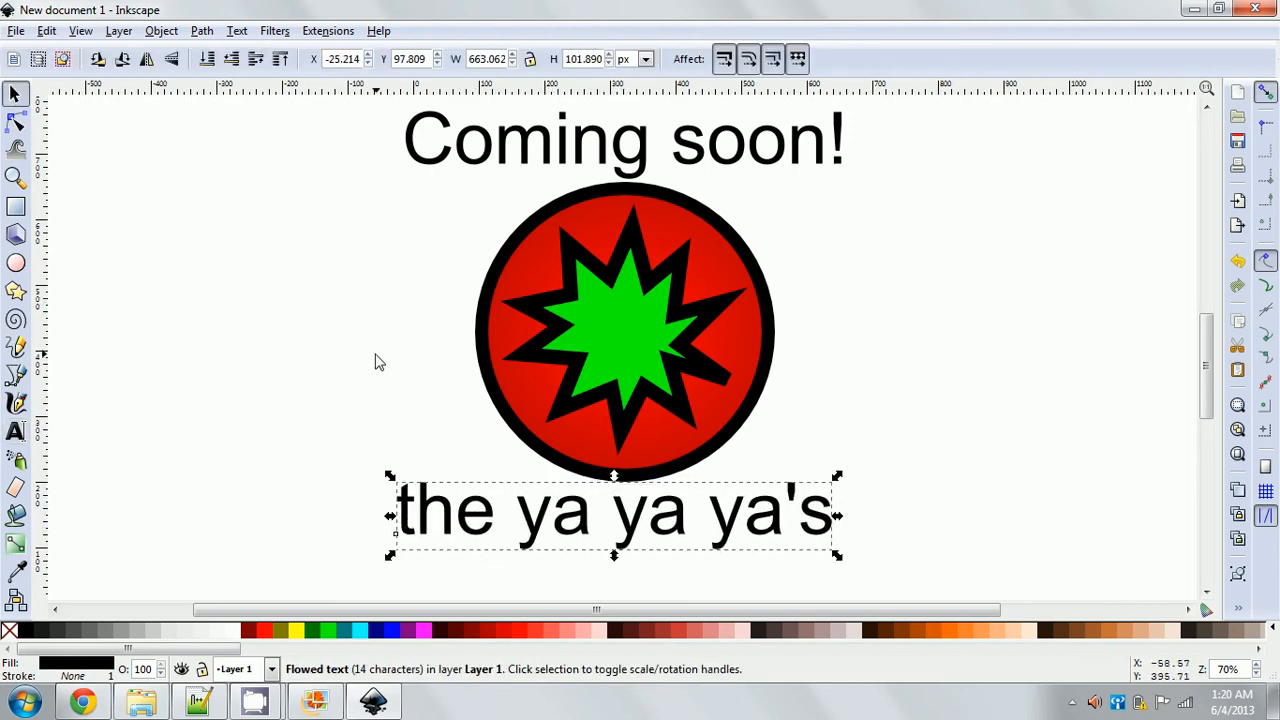
Step: Place two vertical guides near the start of the texts, at about -13 px and 16 px
drag(43, 263, 406, 274)
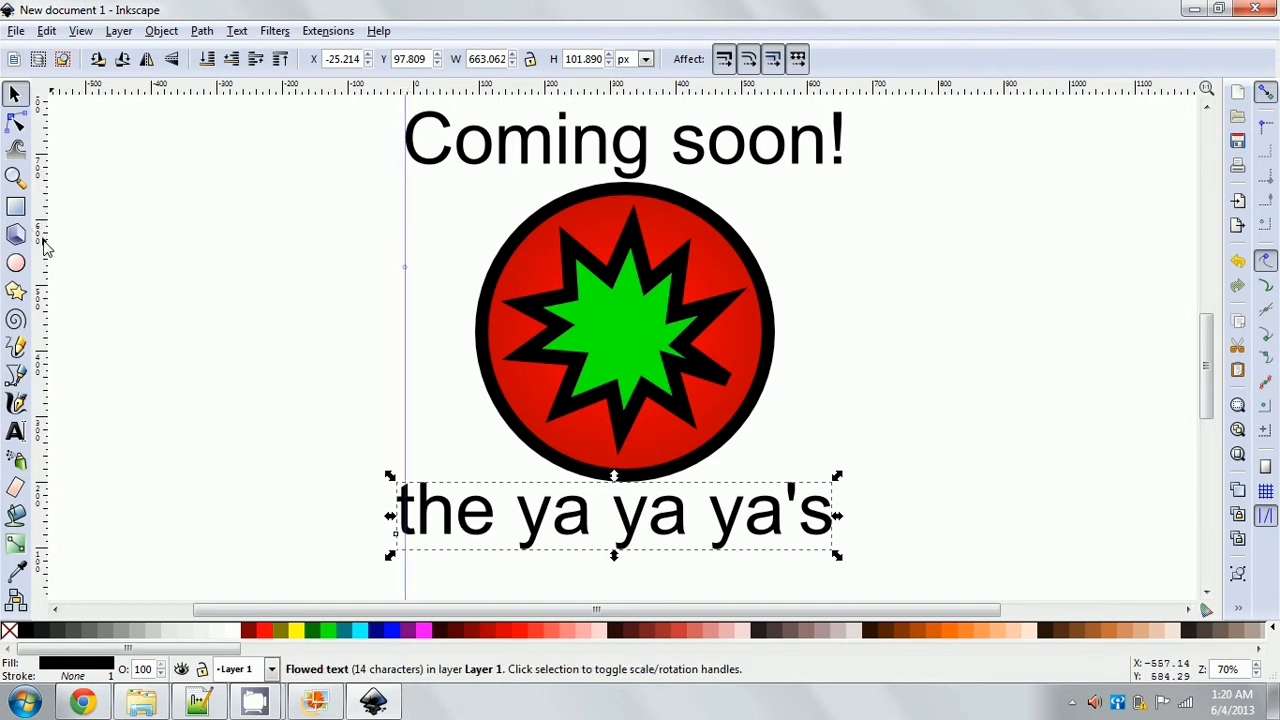
drag(44, 247, 423, 274)
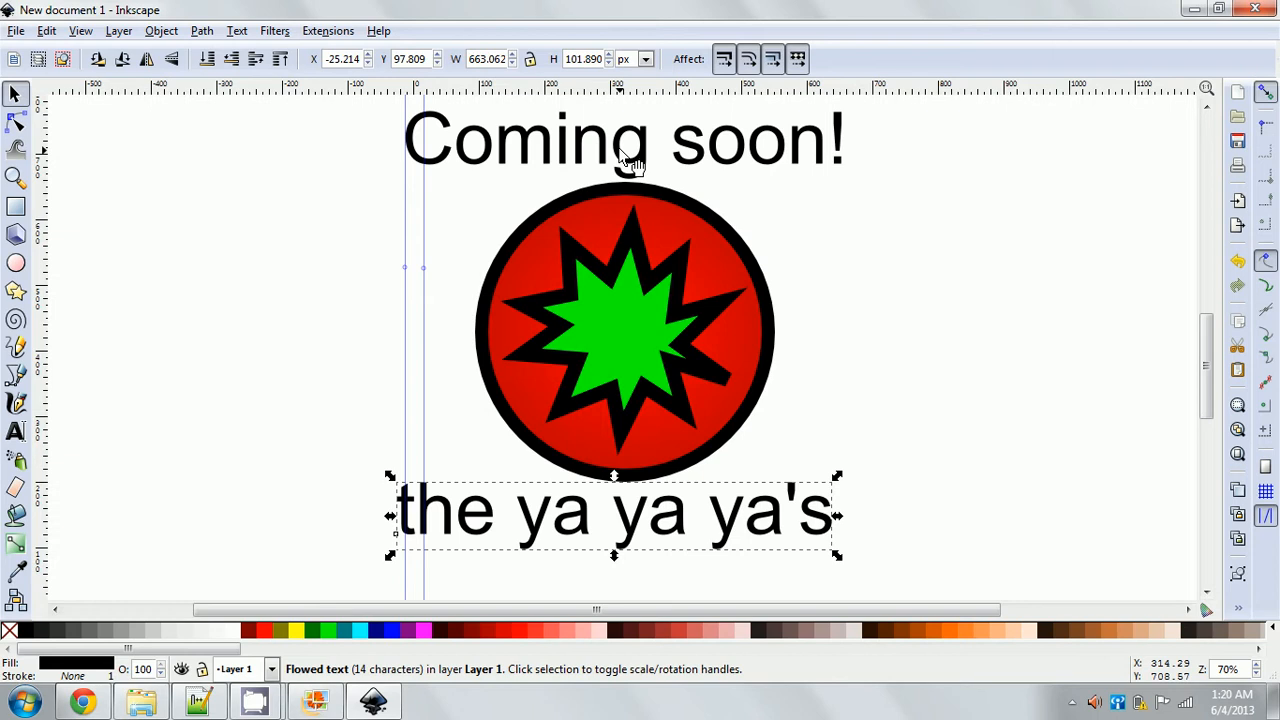
Step: Select all four objects and centre them on a common vertical axis relative to the selection
key(ctrl+a)
key(ctrl+shift+a)
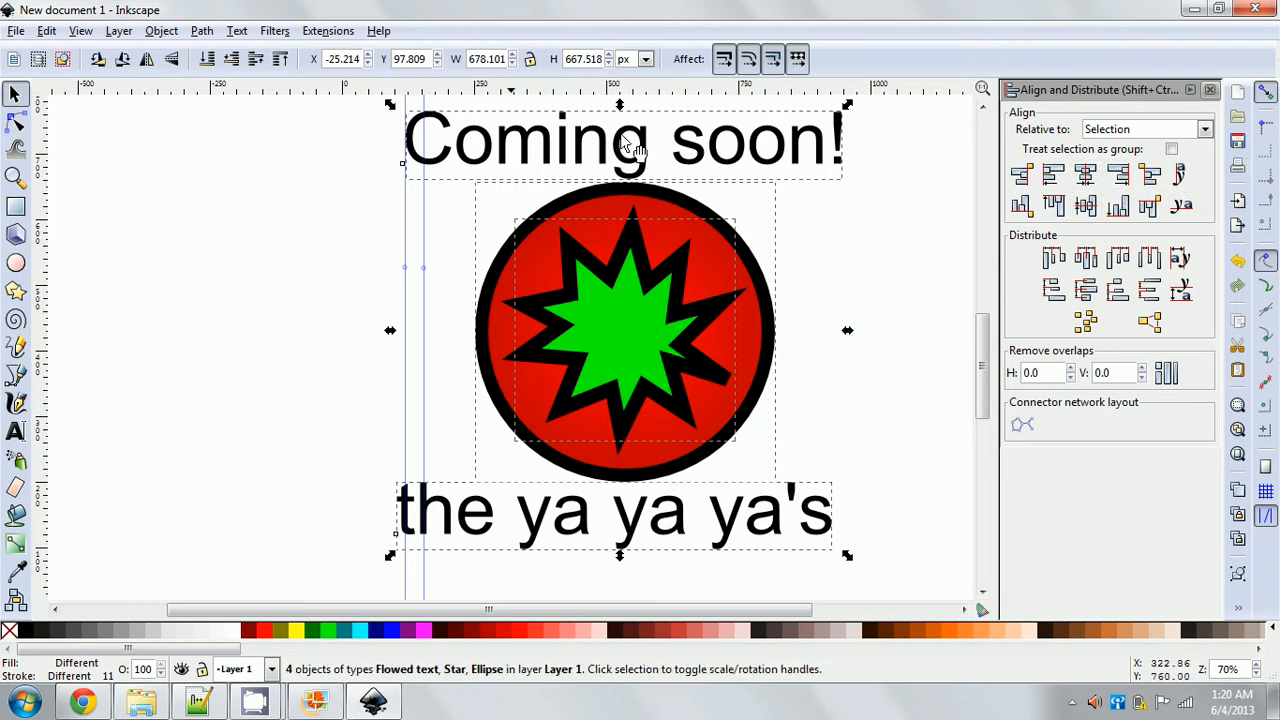
click(1090, 178)
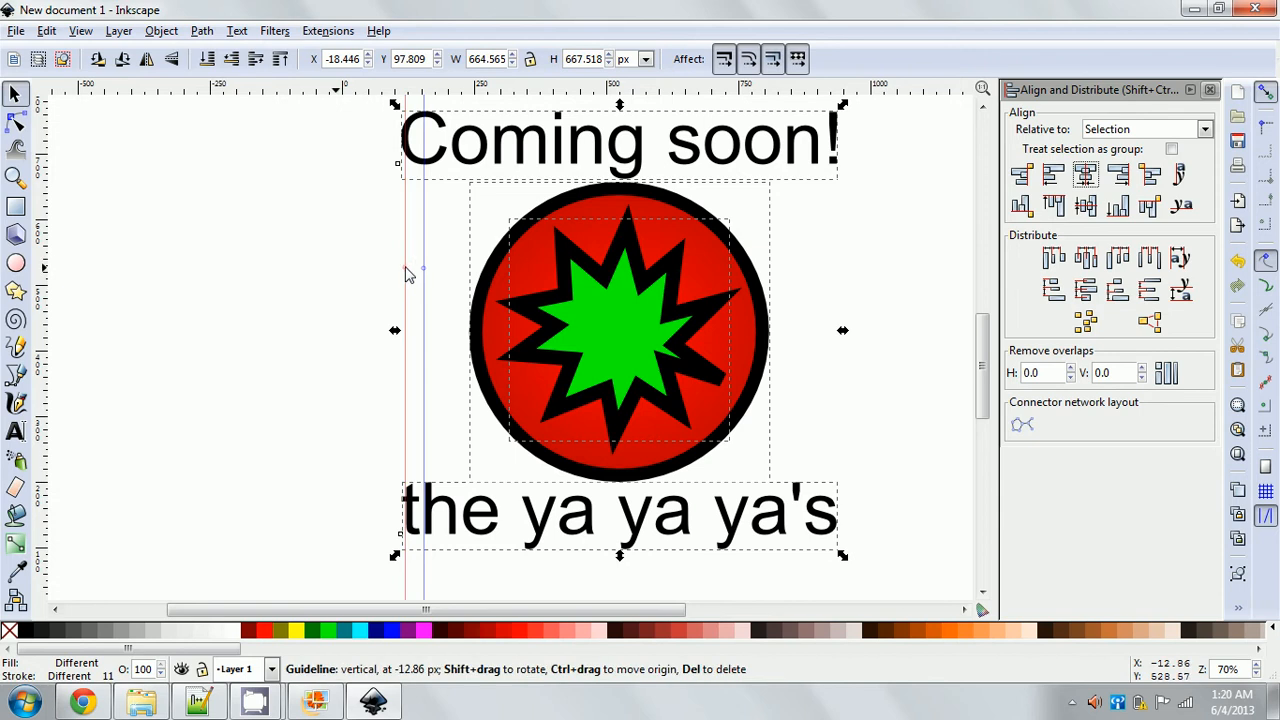
Step: Move the first vertical guide far away from the artwork, remove the second guide and clear the selection
drag(406, 274, 65, 280)
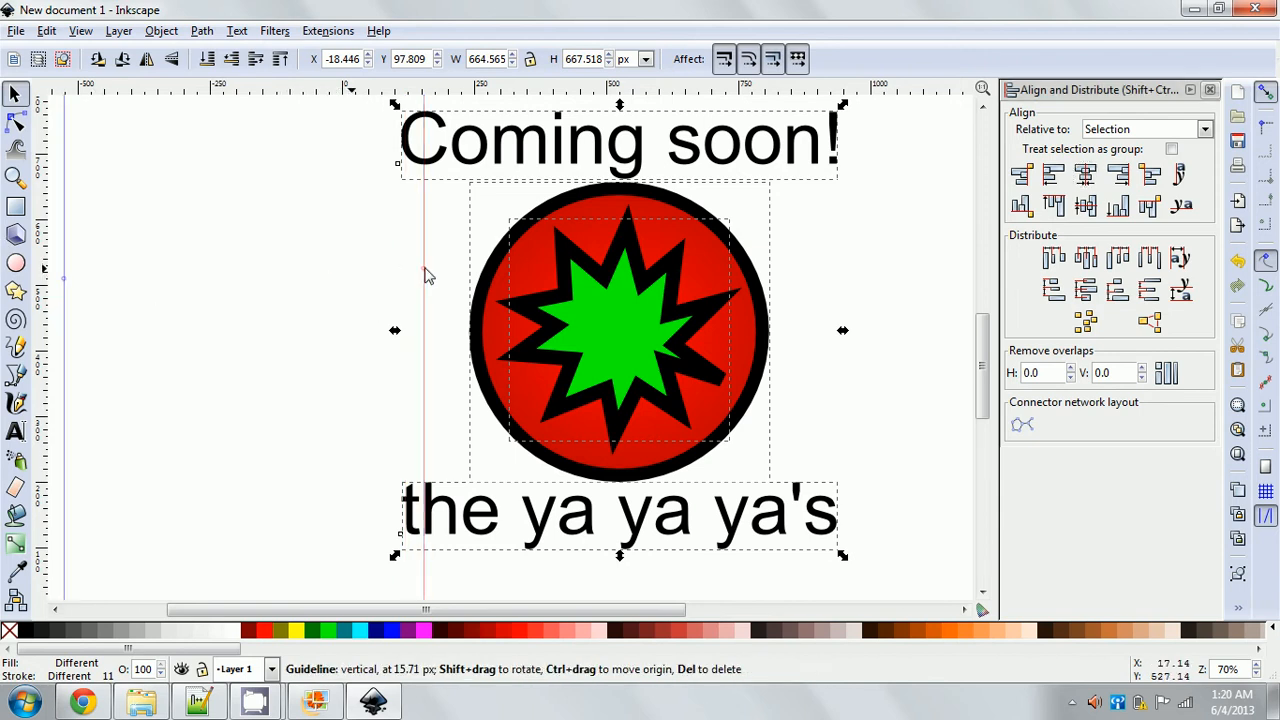
drag(423, 271, 43, 261)
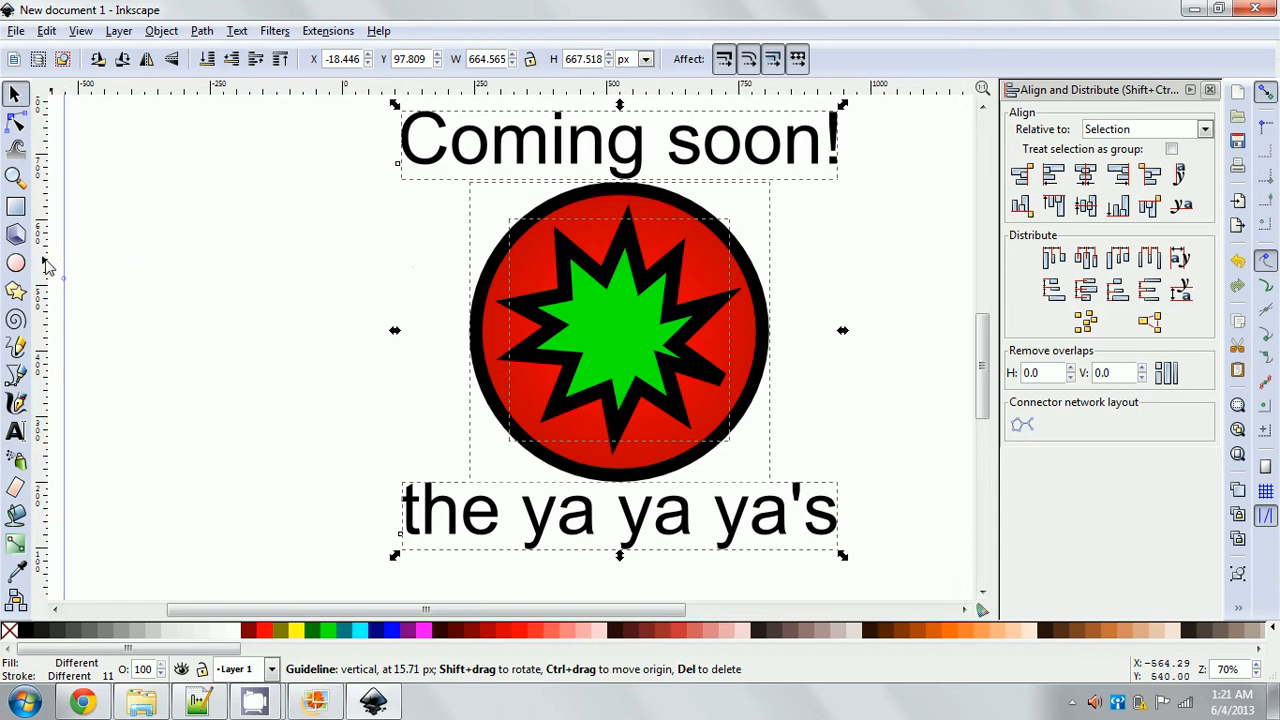
click(308, 341)
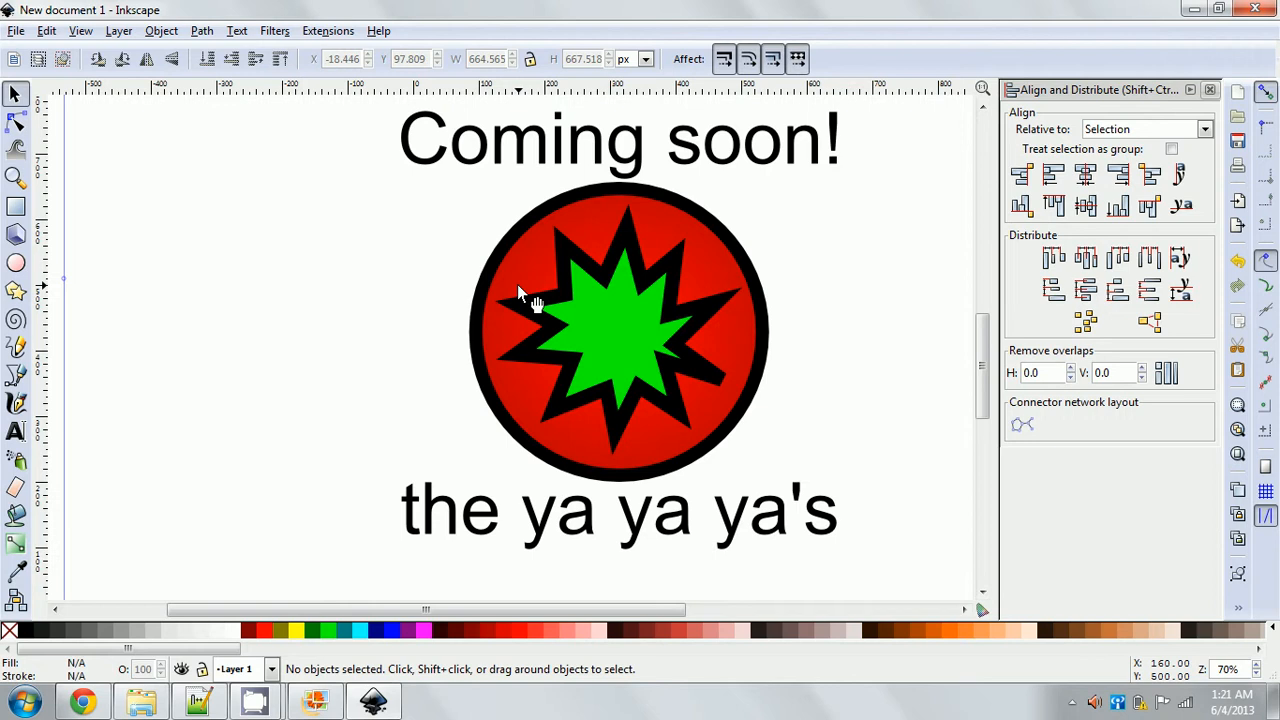
Step: Examine the whole composition and the surrounding canvas at different positions and zoom levels
scroll(517, 284, left, 10)
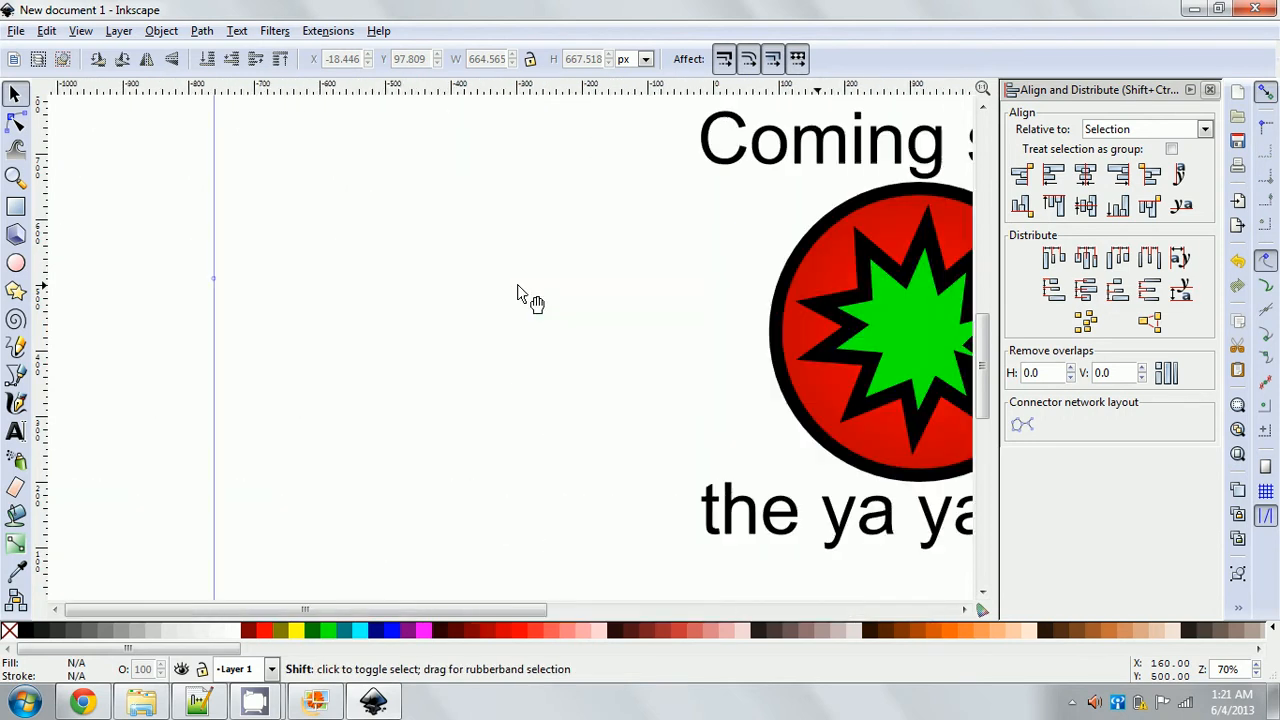
scroll(517, 284, right, 12)
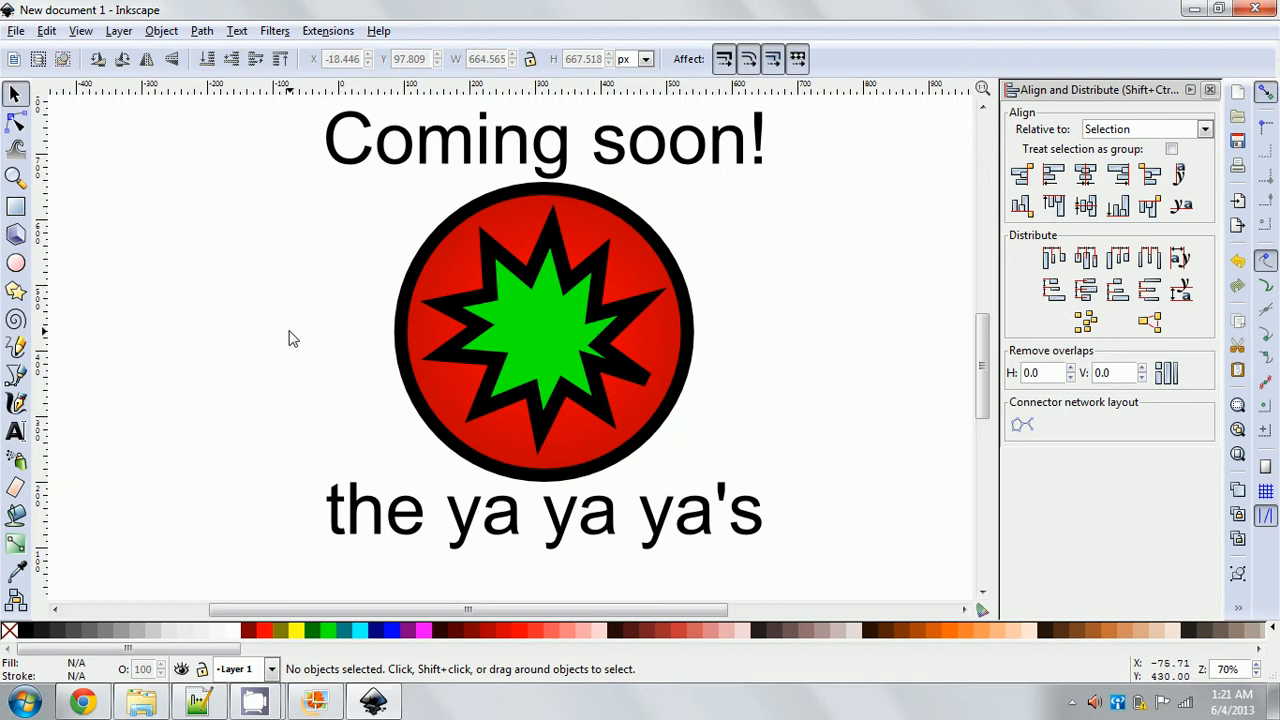
key(shift)
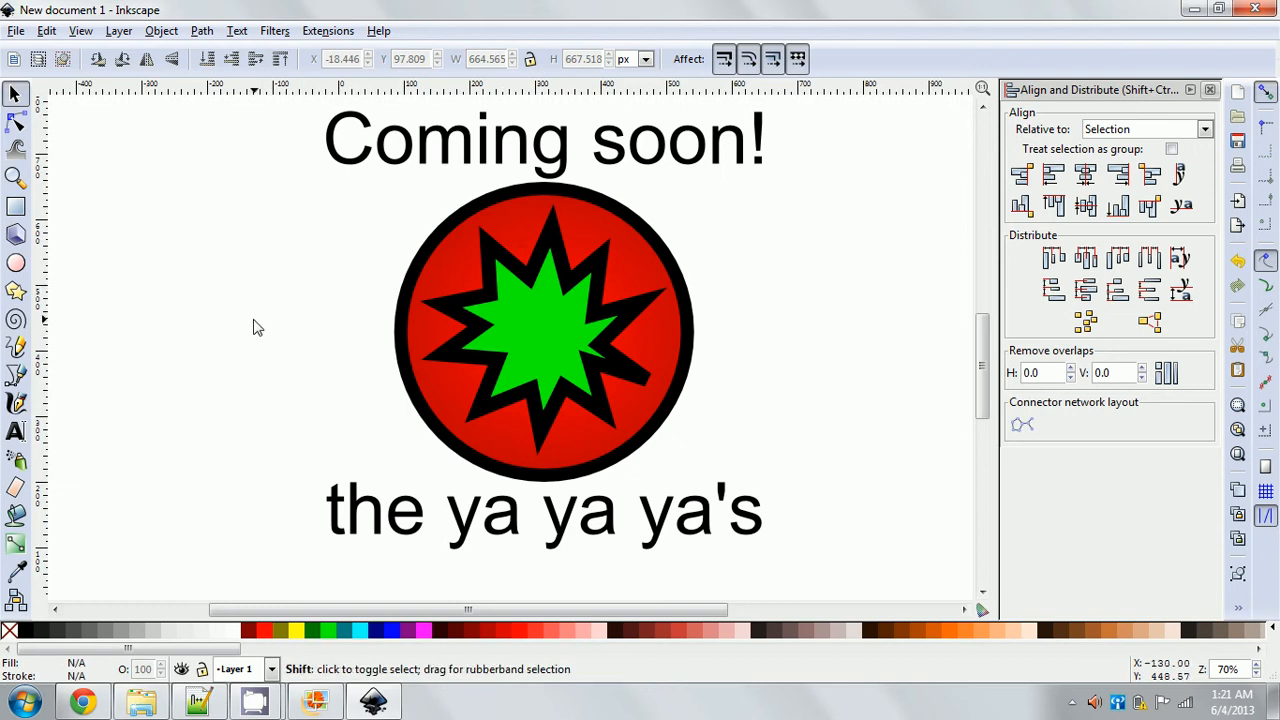
scroll(253, 327, left, 6)
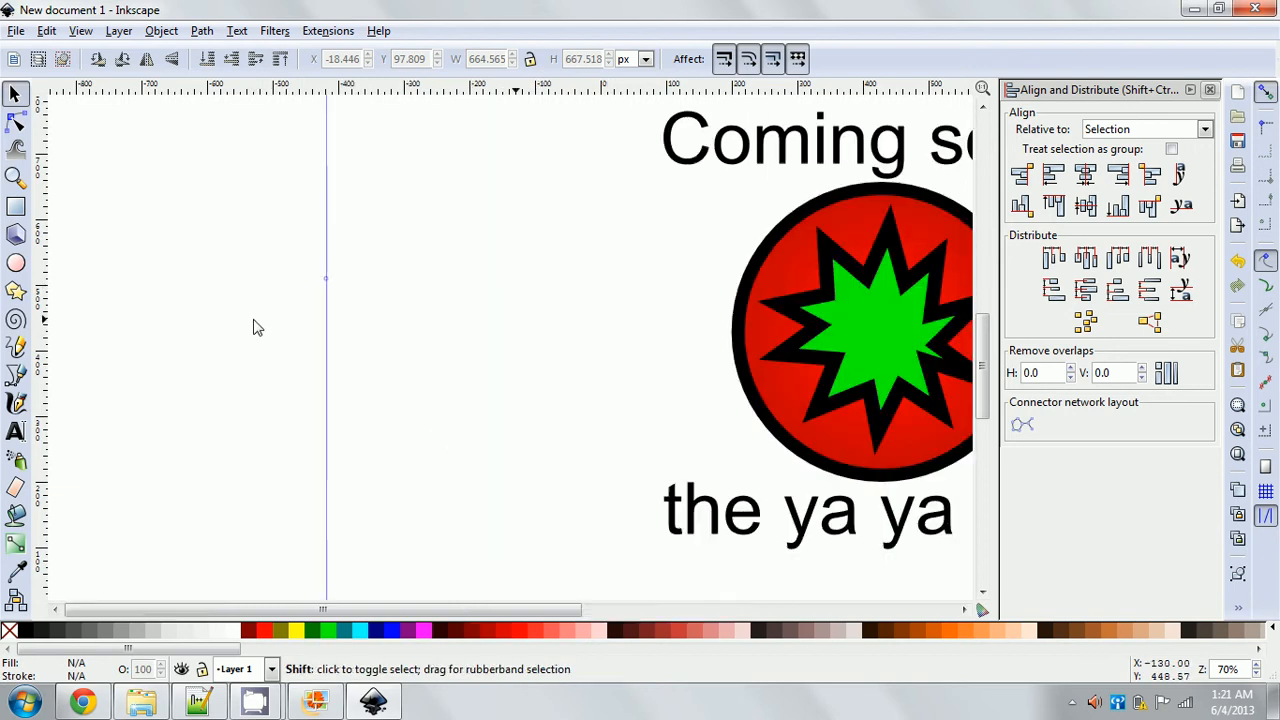
scroll(253, 327, right, 12)
scroll(253, 327, left, 5)
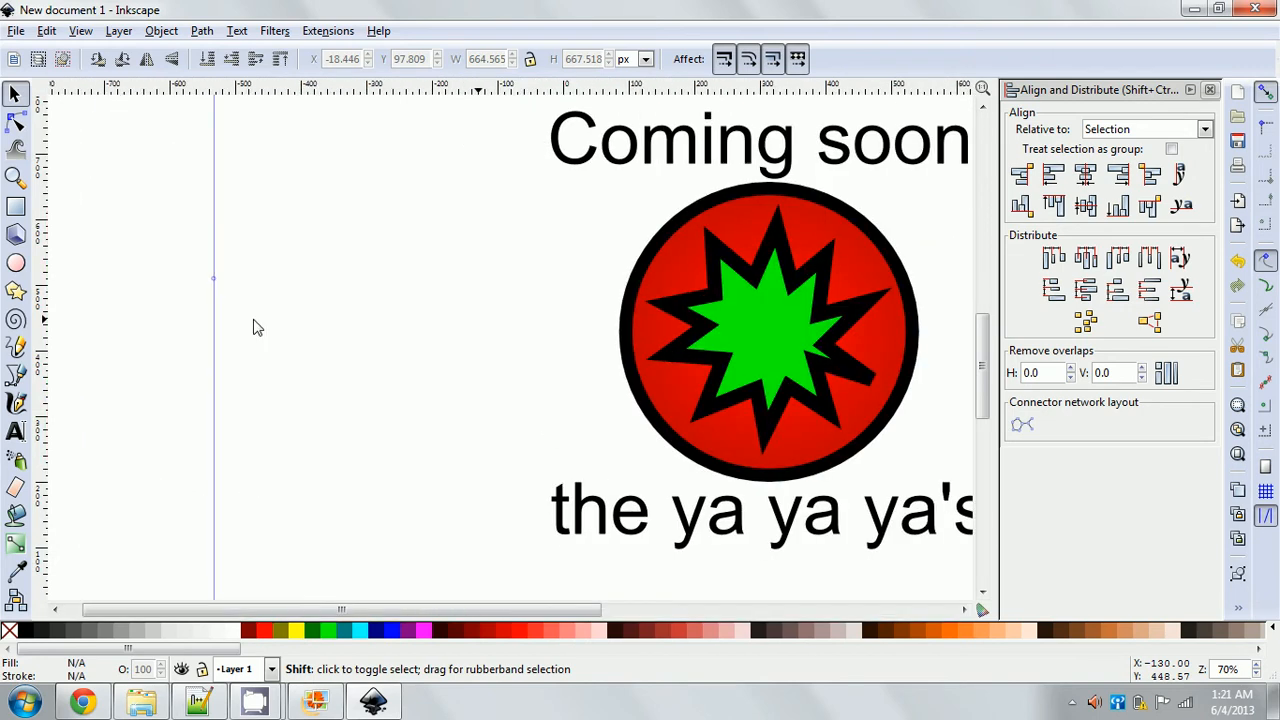
key(ctrl)
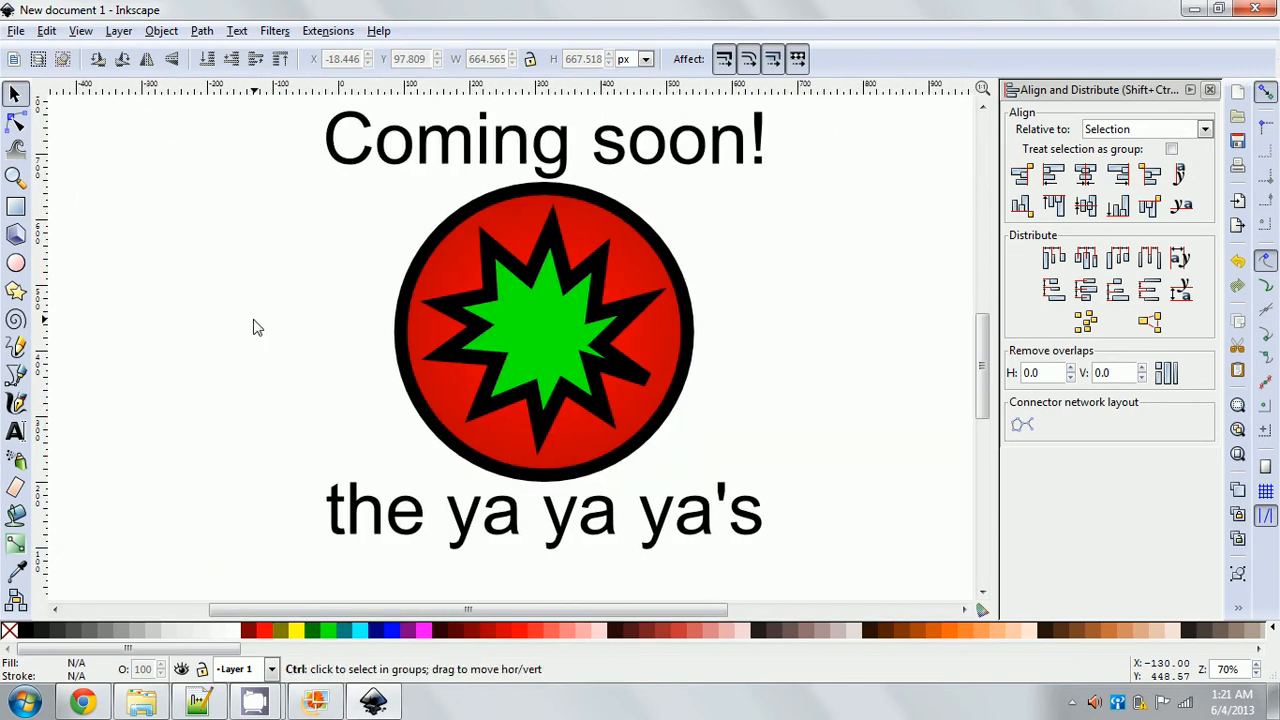
scroll(253, 327, down, 4)
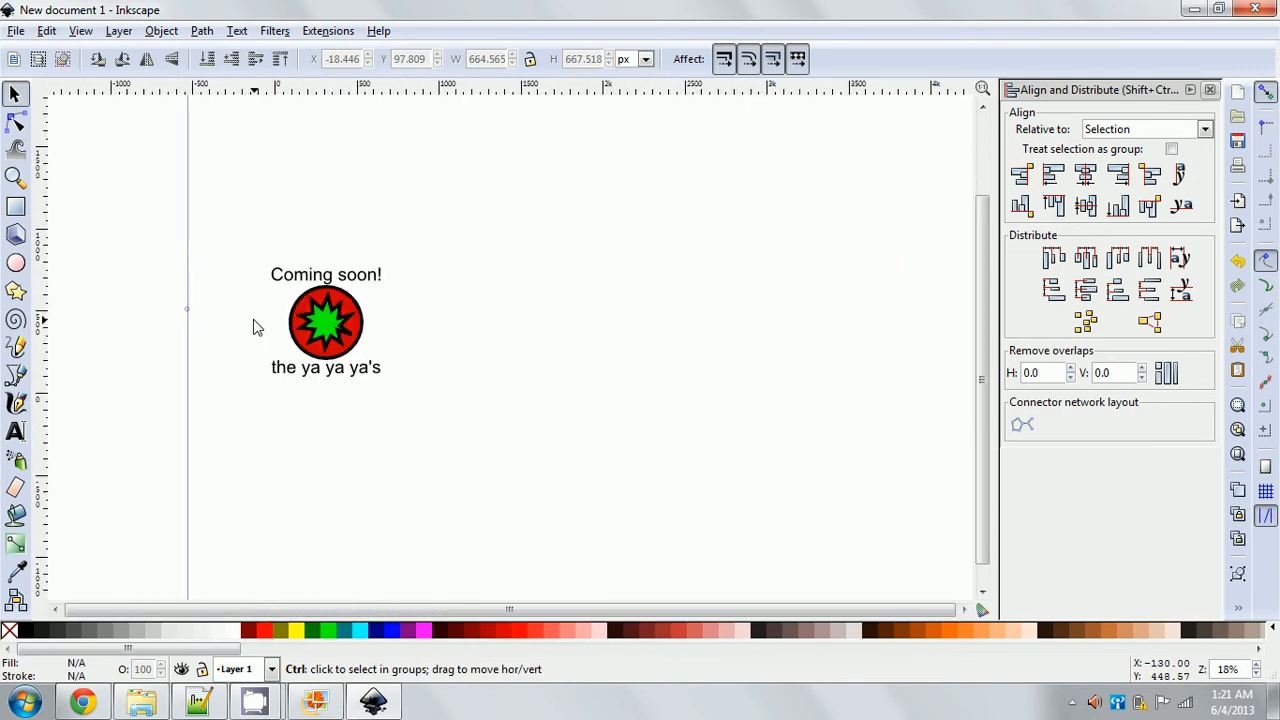
scroll(253, 327, up, 3)
scroll(253, 327, down, 2)
scroll(253, 327, up, 1)
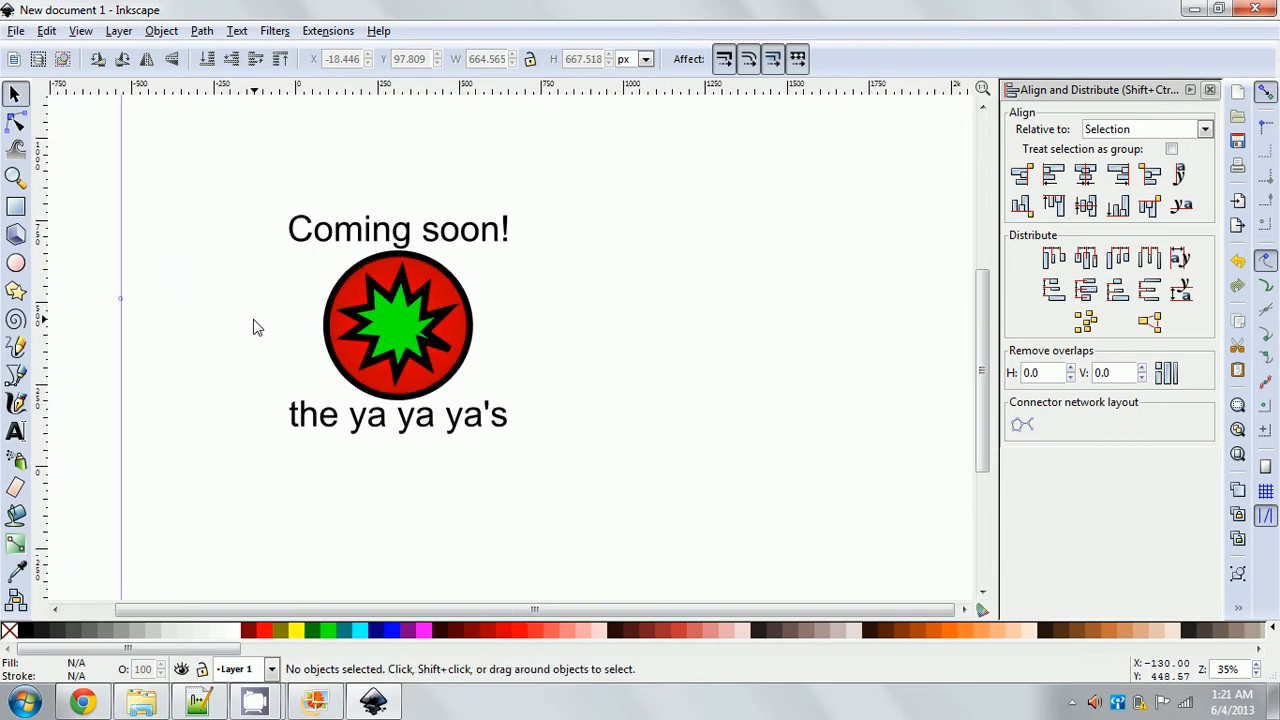
Step: Turn on the page border and the border shadow in the document properties
click(15, 31)
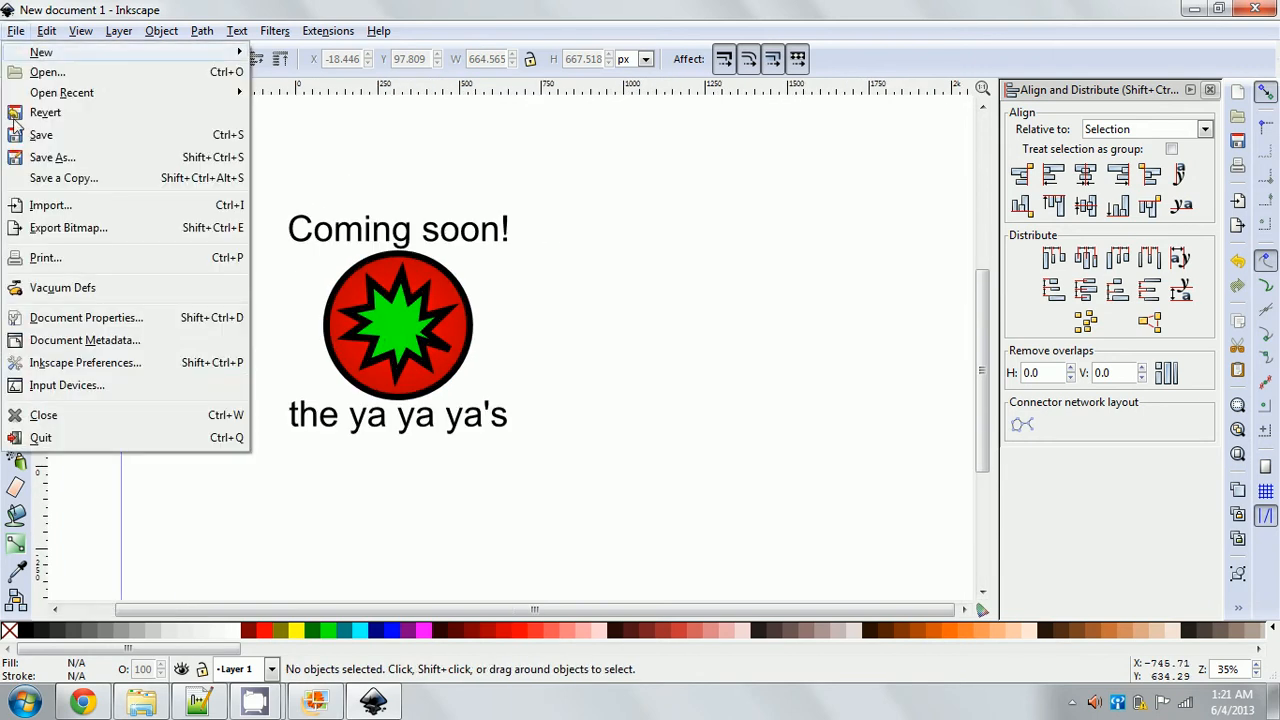
click(43, 318)
click(673, 421)
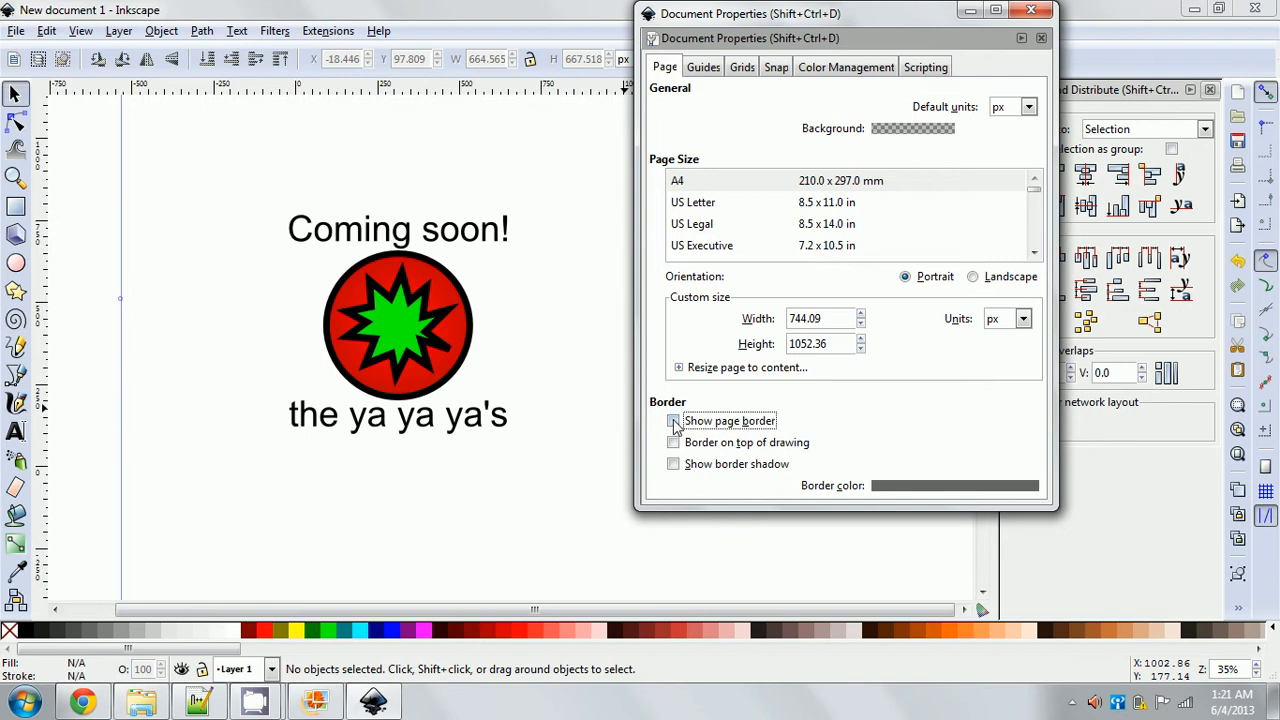
click(673, 464)
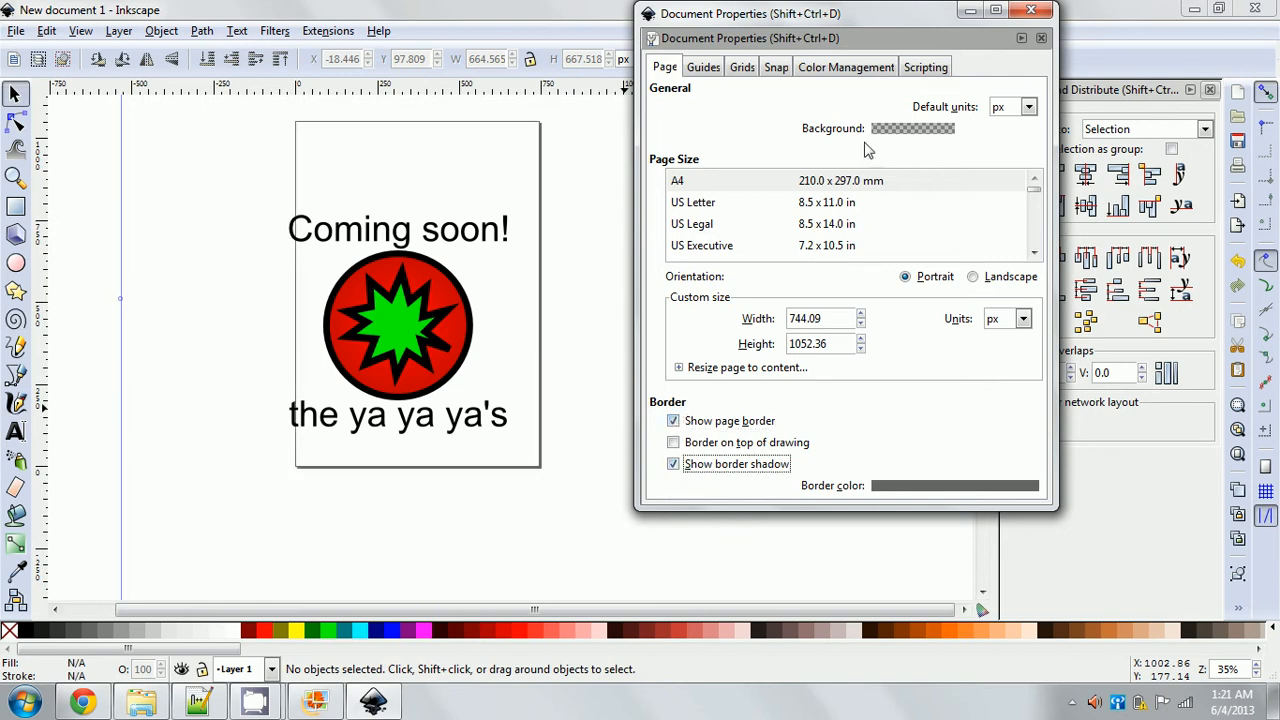
click(1031, 10)
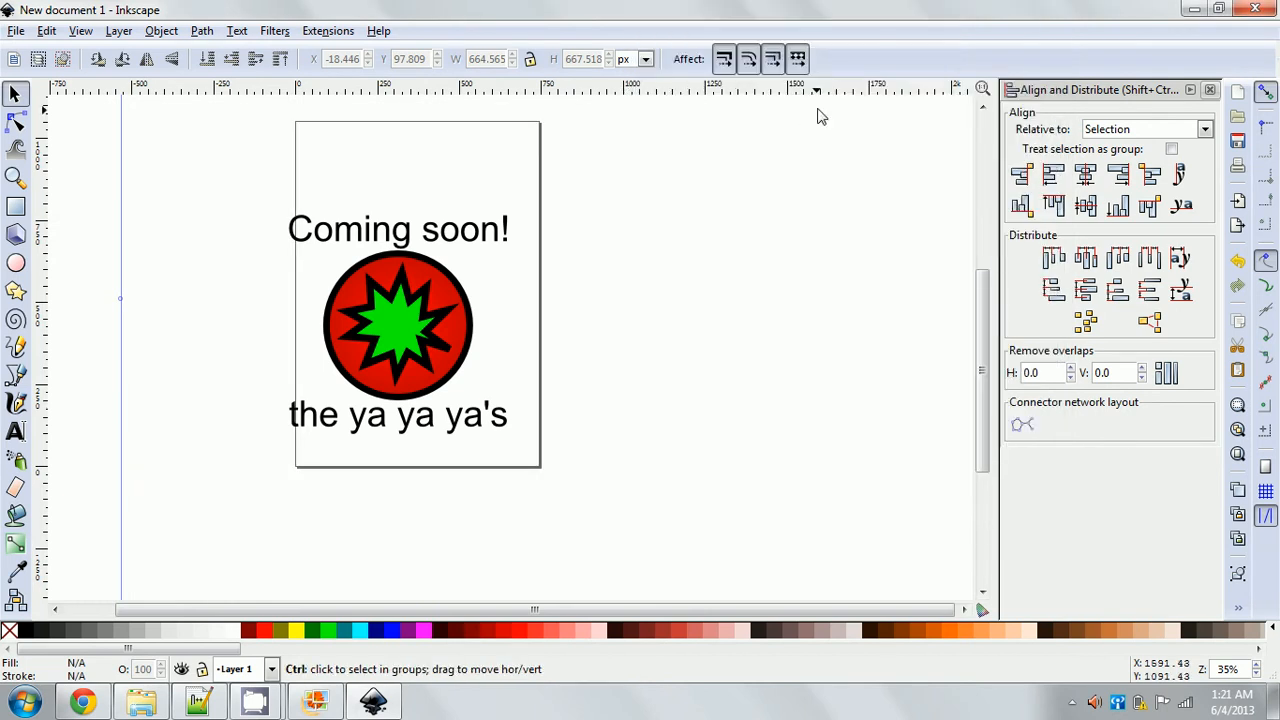
Step: Select all the objects and nudge them together slightly upward on the page
key(ctrl+a)
key(Up)
key(Up)
key(Up)
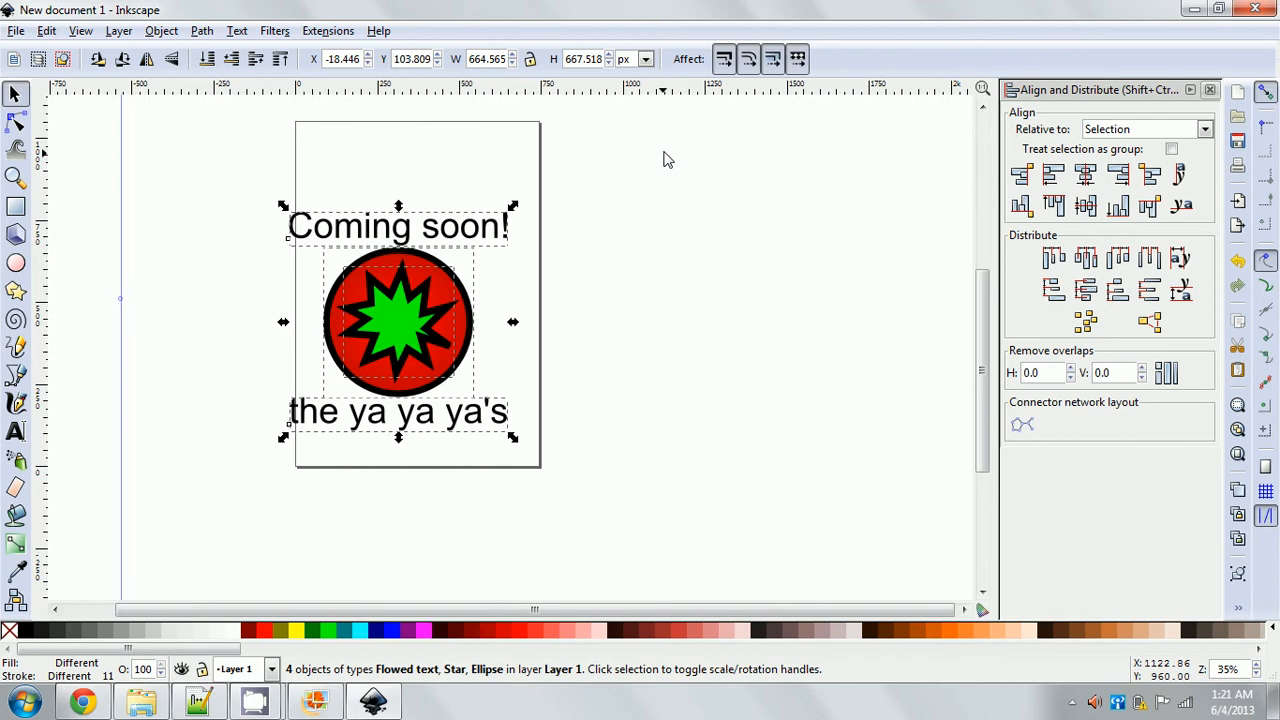
key(Up)
key(Up)
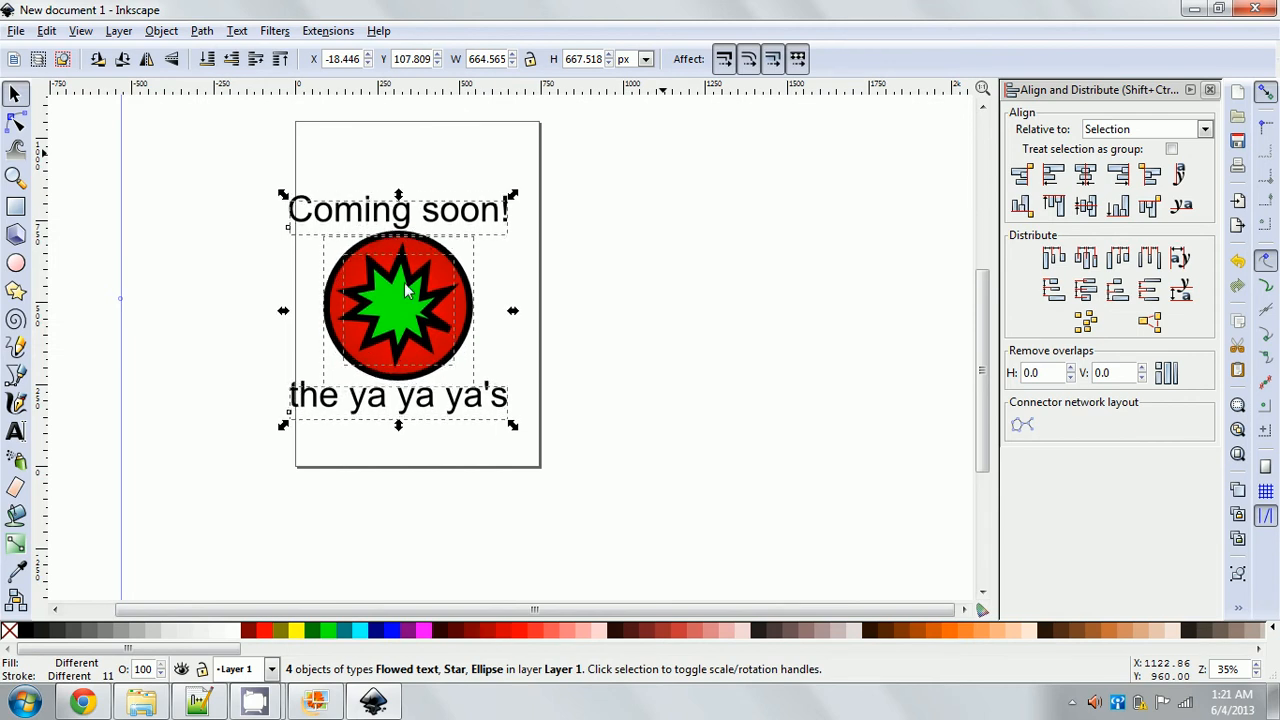
Step: Move all the selected objects up and across until they fit centred within the page width, and clear the selection
key(Up)
key(Up)
key(Up)
key(Up)
key(Up)
key(Up)
key(Up)
key(Up)
key(Up)
key(Up)
key(Up)
key(Up)
key(Up)
key(Up)
key(Up)
key(Up)
key(Up)
key(Up)
key(Up)
key(Up)
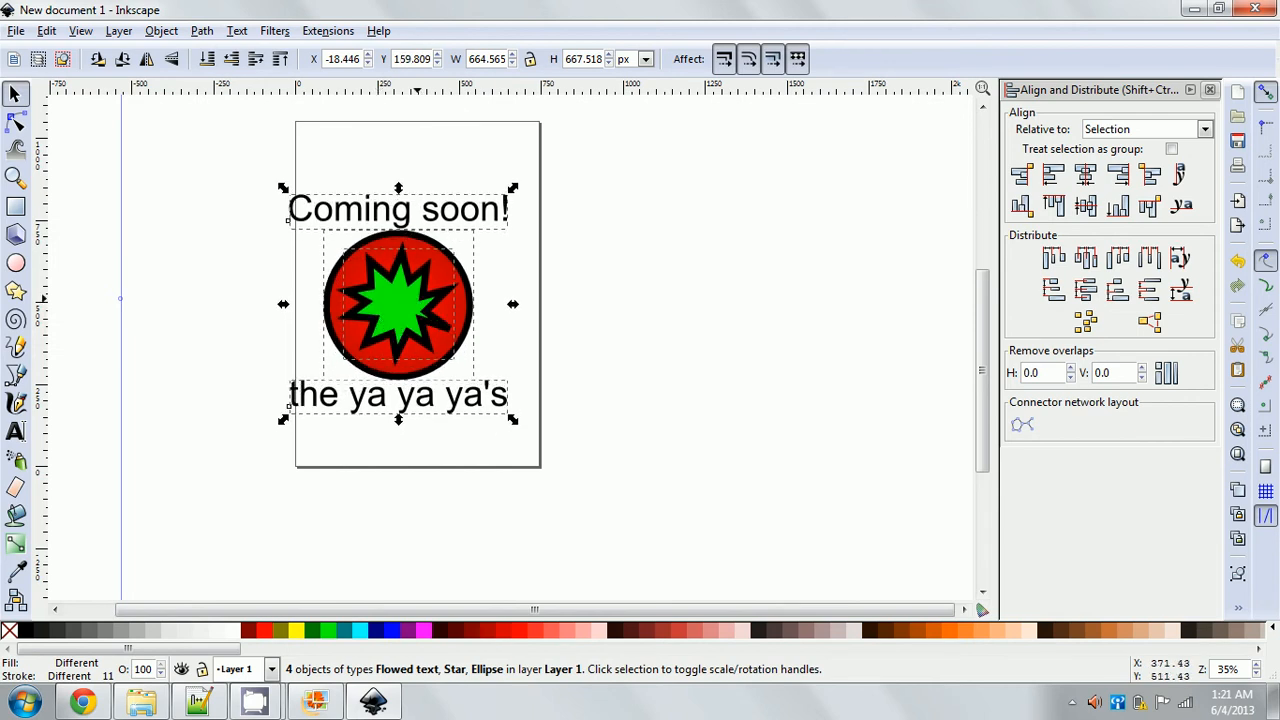
drag(445, 295, 463, 270)
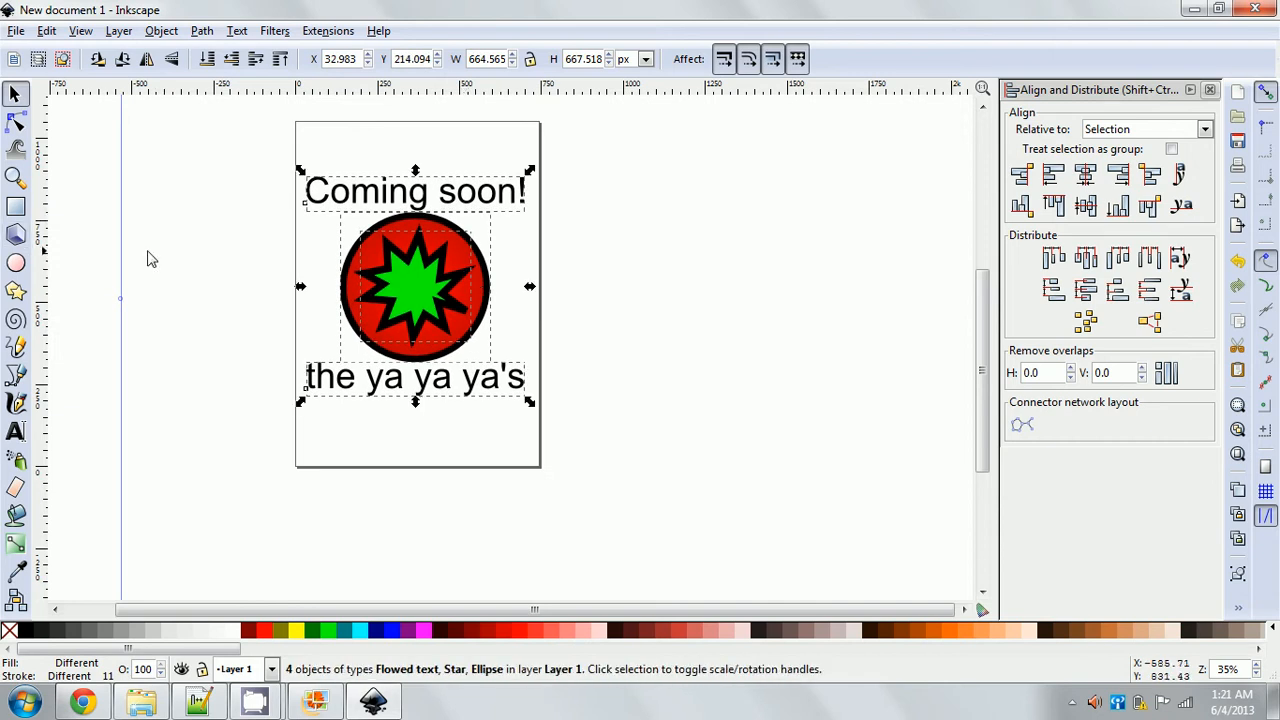
key(Escape)
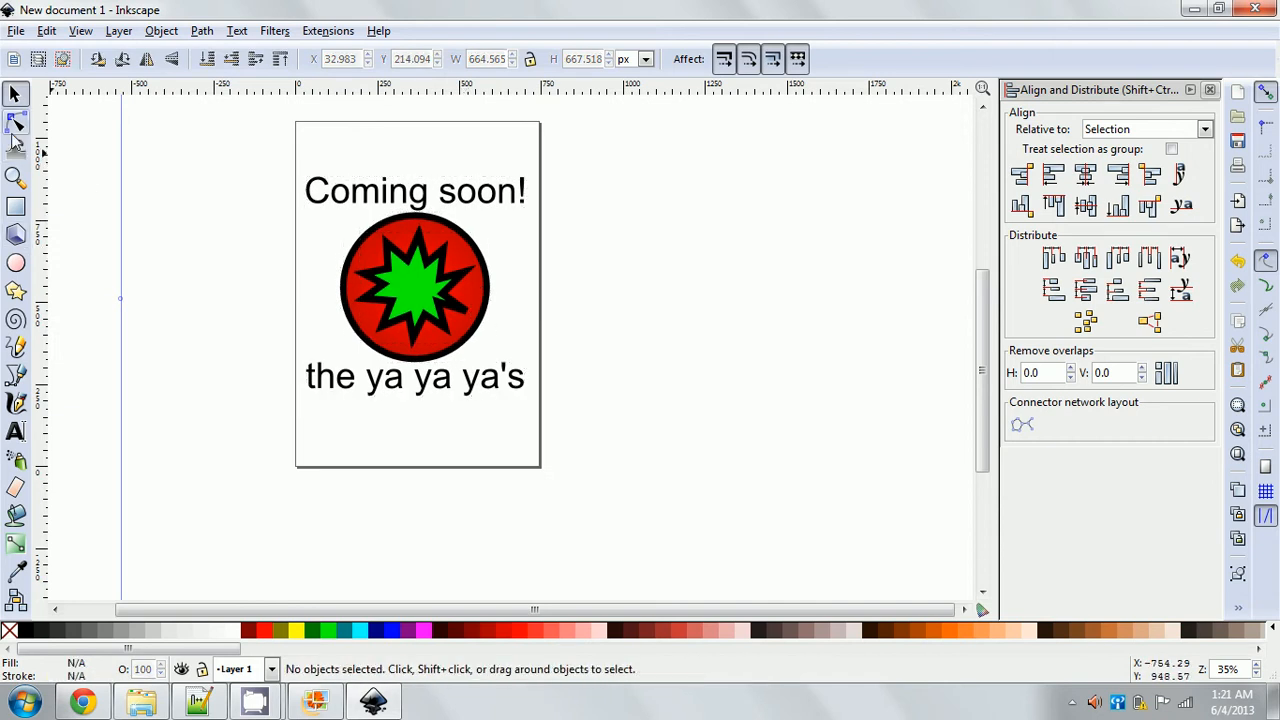
Step: Draw a rectangle about 740 by 1051 px that covers the whole page
click(16, 204)
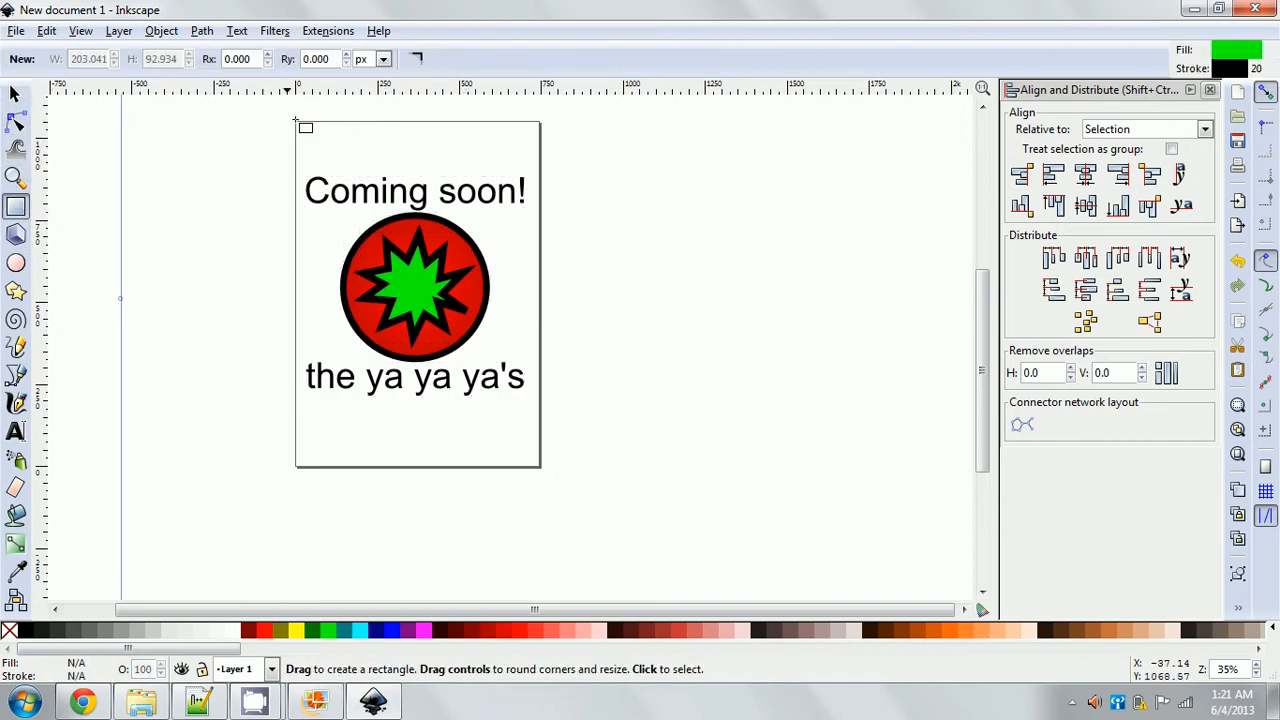
drag(295, 120, 540, 467)
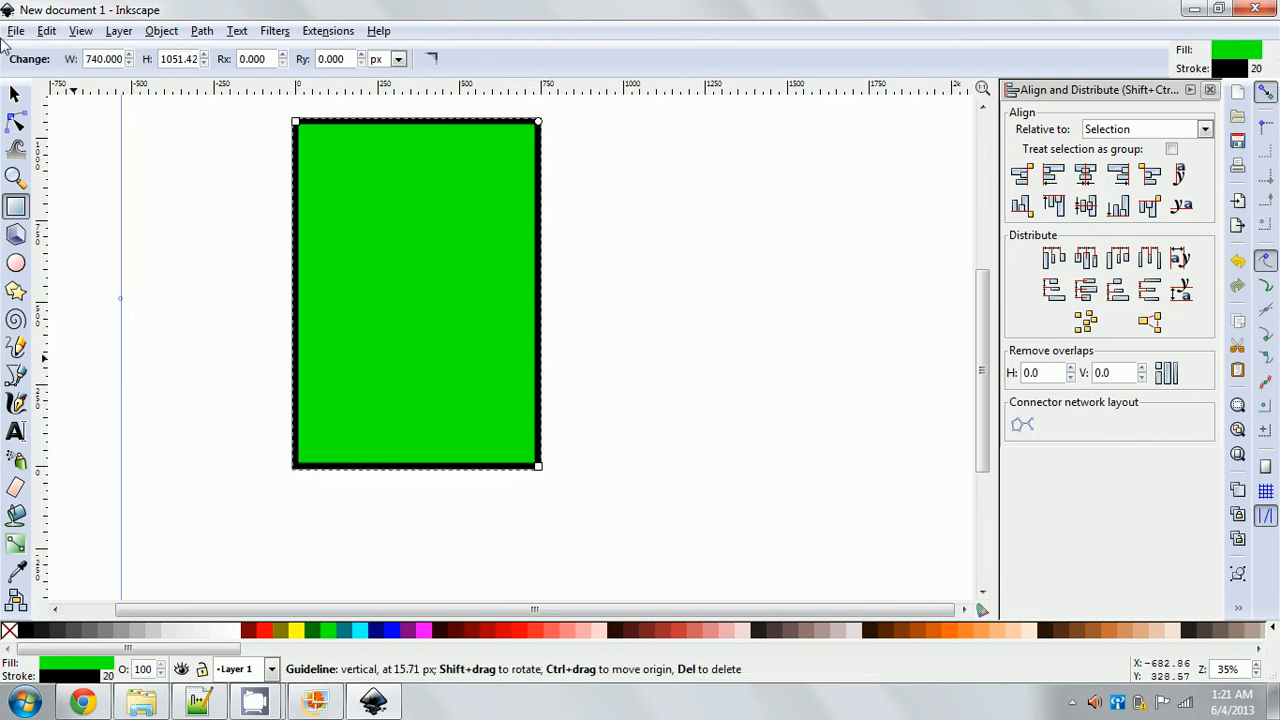
Step: Lower the page-sized rectangle behind all the other objects and fill it with blue (#0000FF)
click(15, 93)
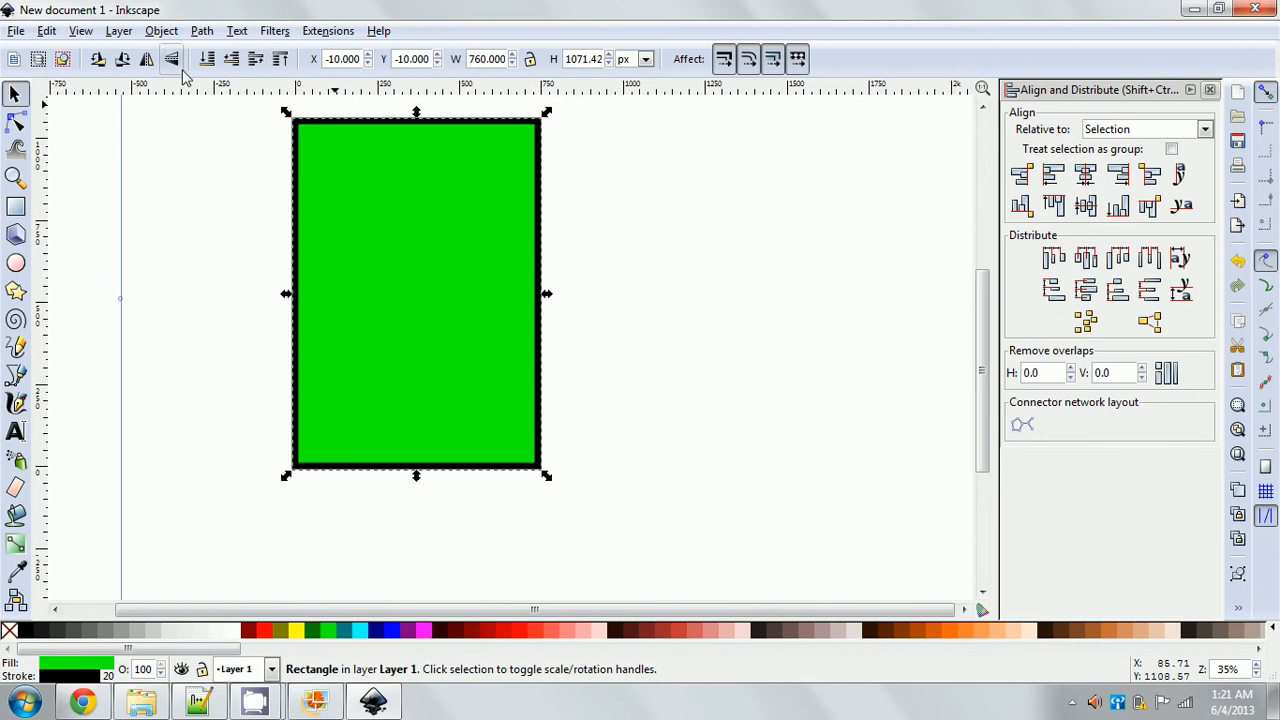
click(207, 60)
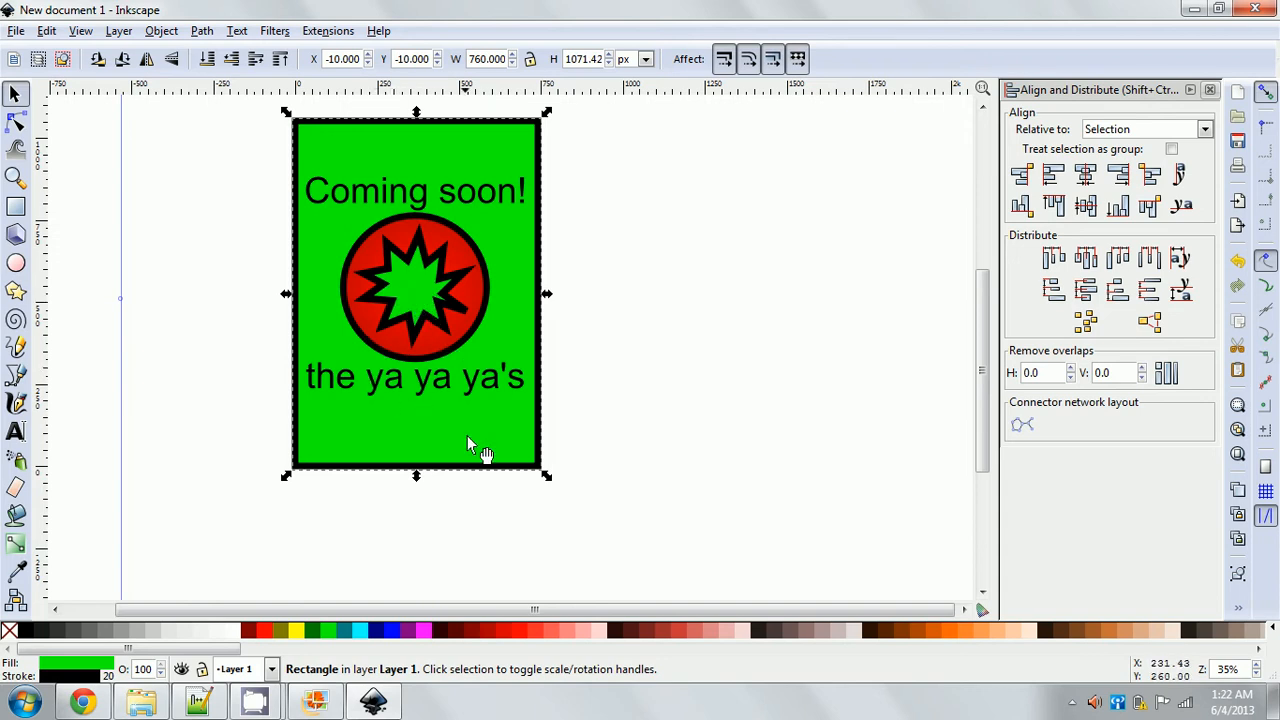
click(398, 633)
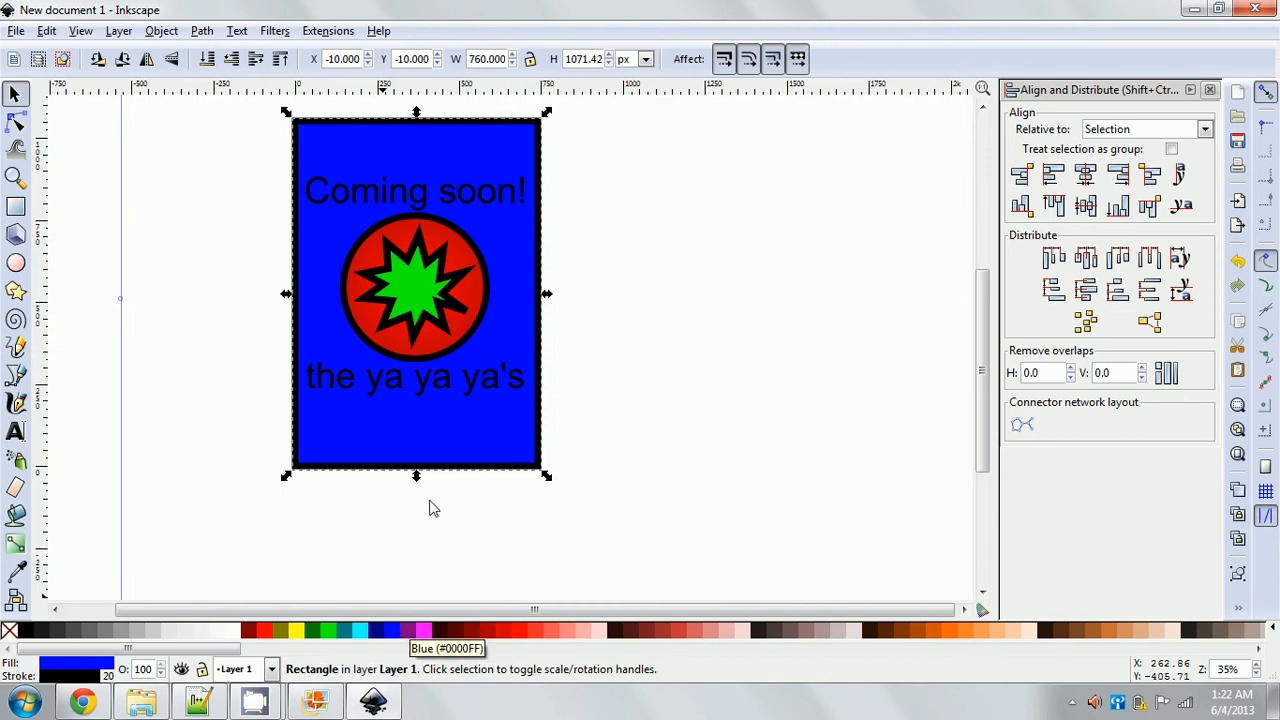
click(431, 374)
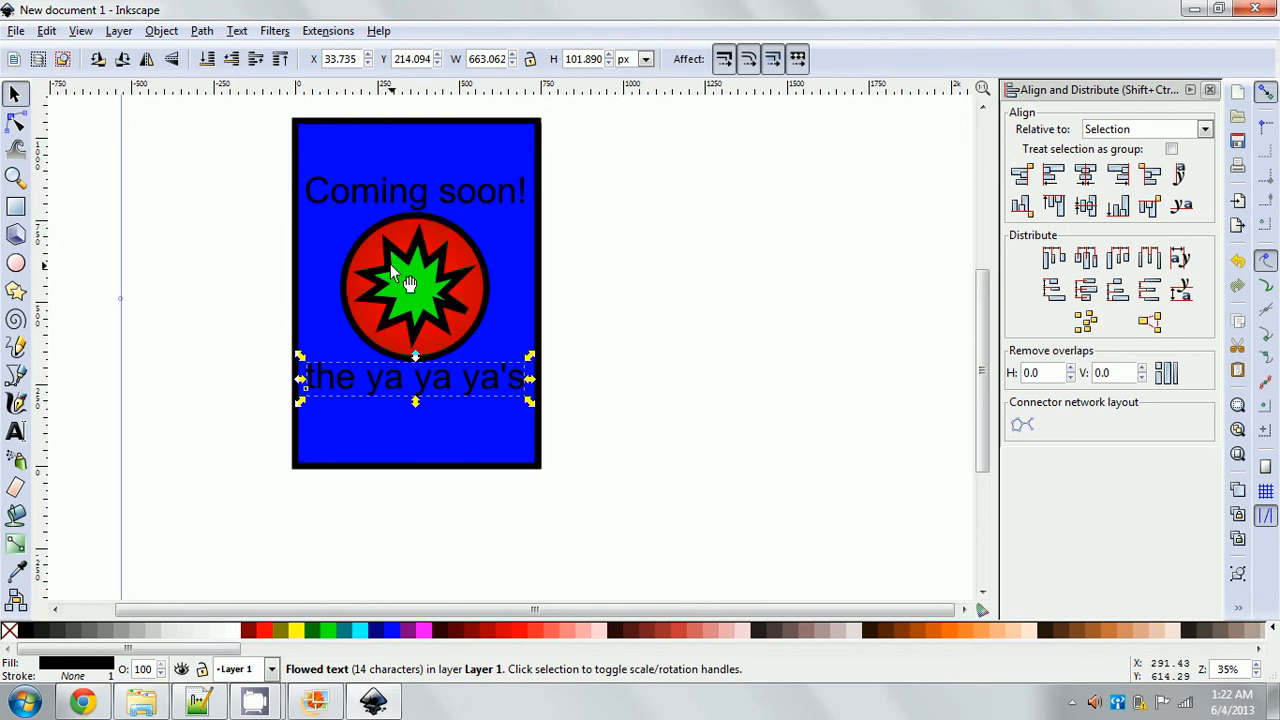
key(Up)
key(Down)
Step: Nudge the "Coming soon!" text upward by 8 px
click(413, 200)
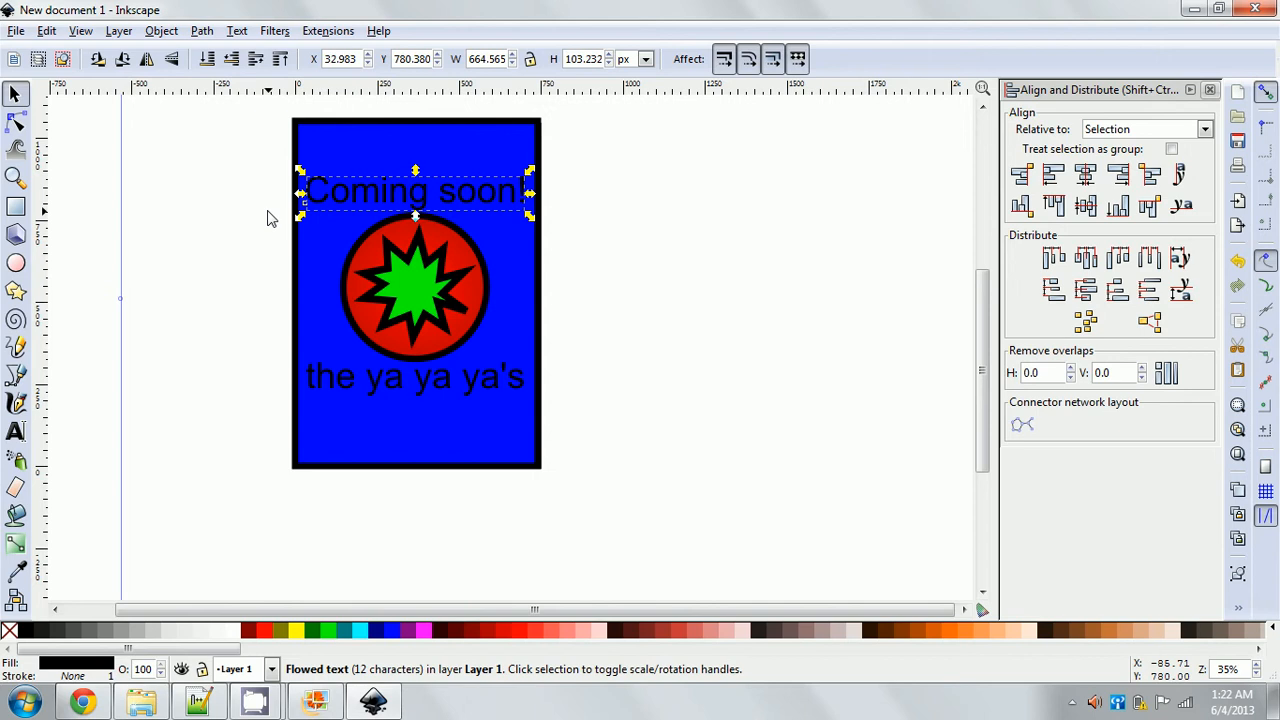
key(Up)
key(Up)
key(Up)
key(Up)
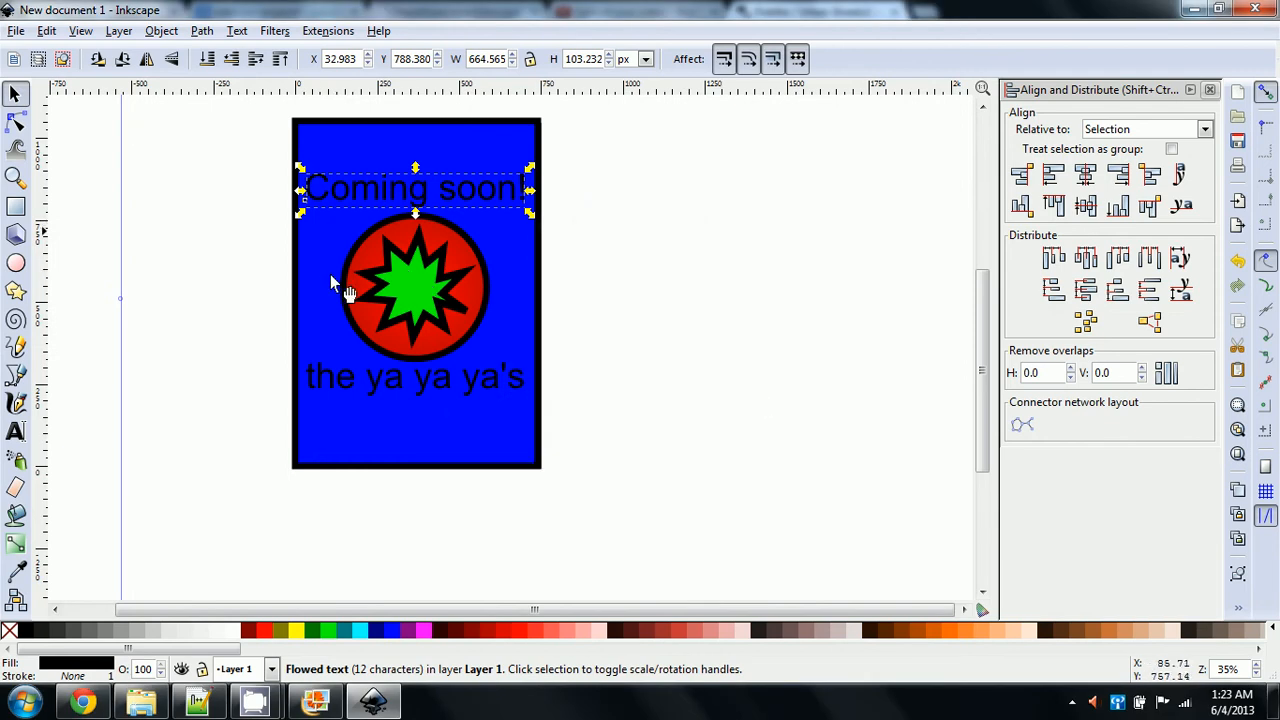
Step: Select both text objects and fill them with yellow (#FFFF00)
shift+click(352, 387)
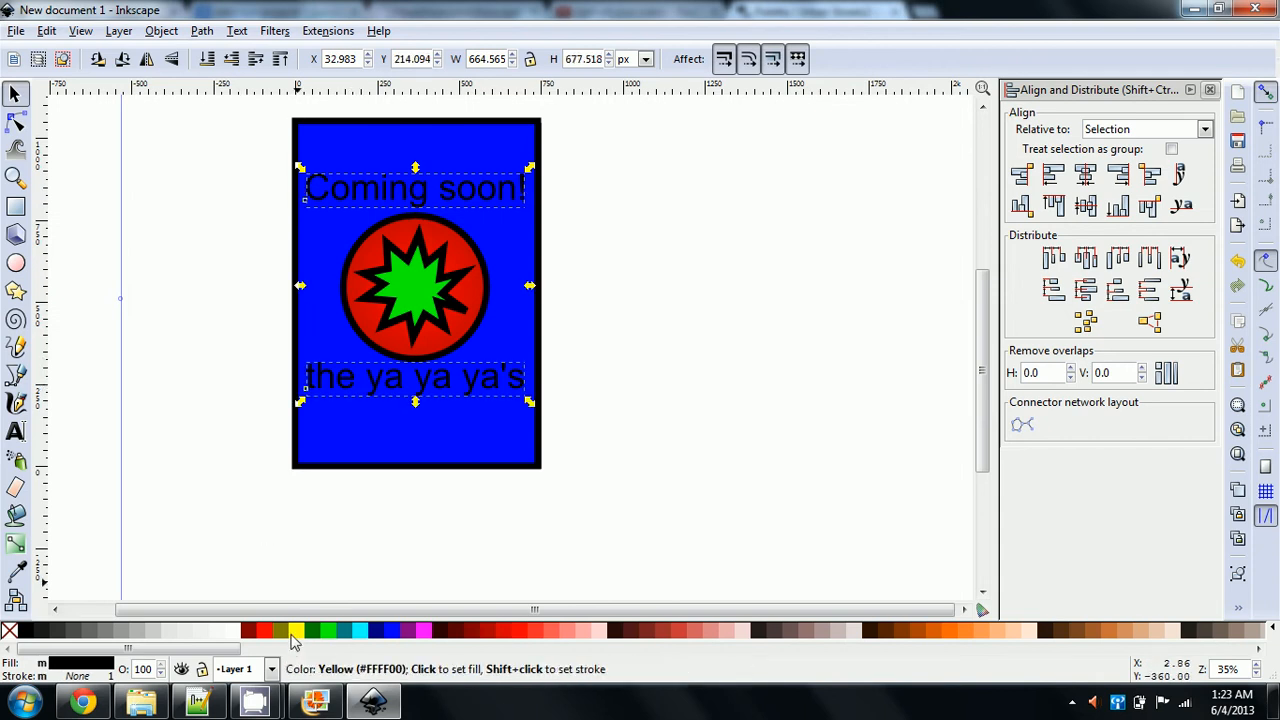
click(297, 632)
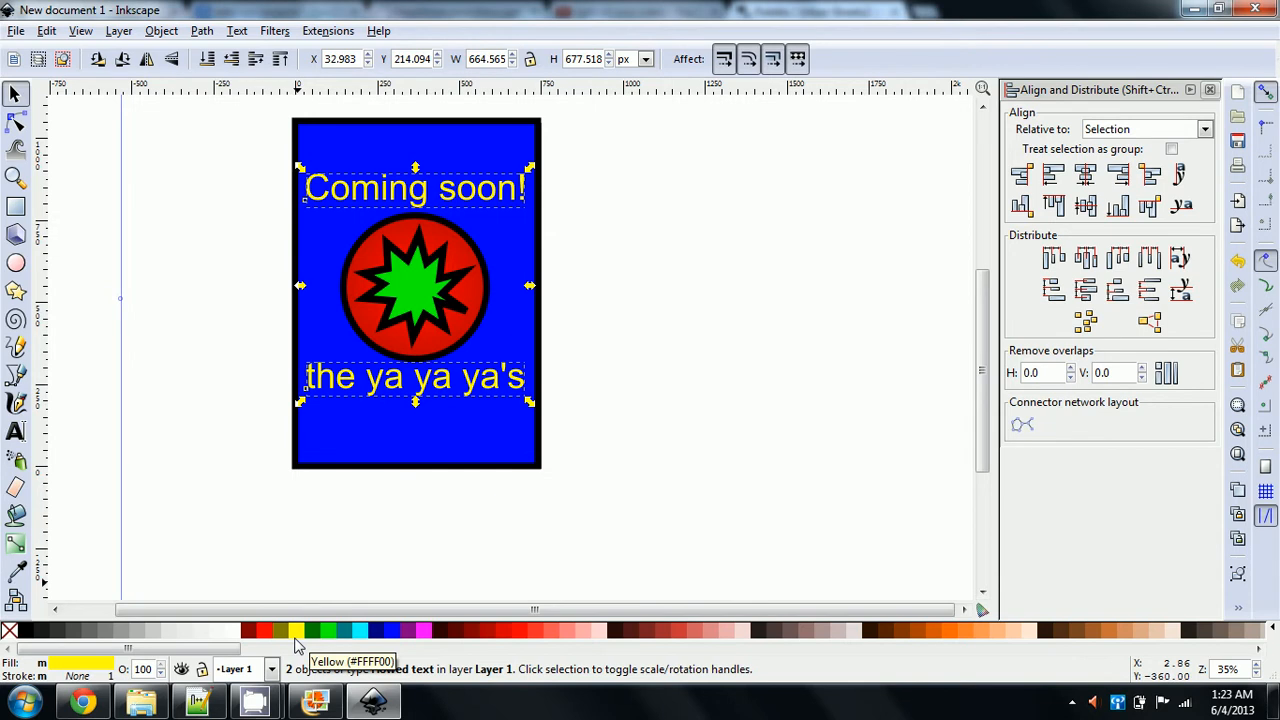
Step: Apply the Black outline filter from the ABCs set four times to both yellow texts, and clear the selection
click(275, 31)
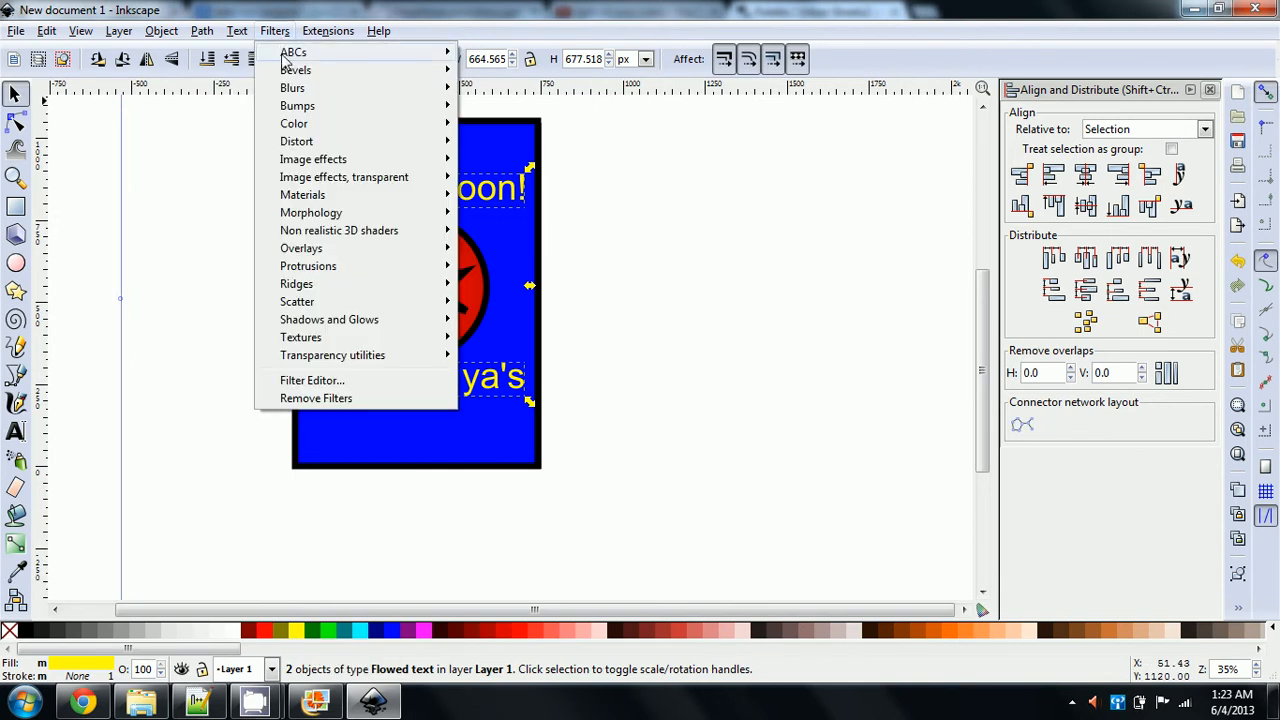
mouse_move(285, 55)
click(517, 54)
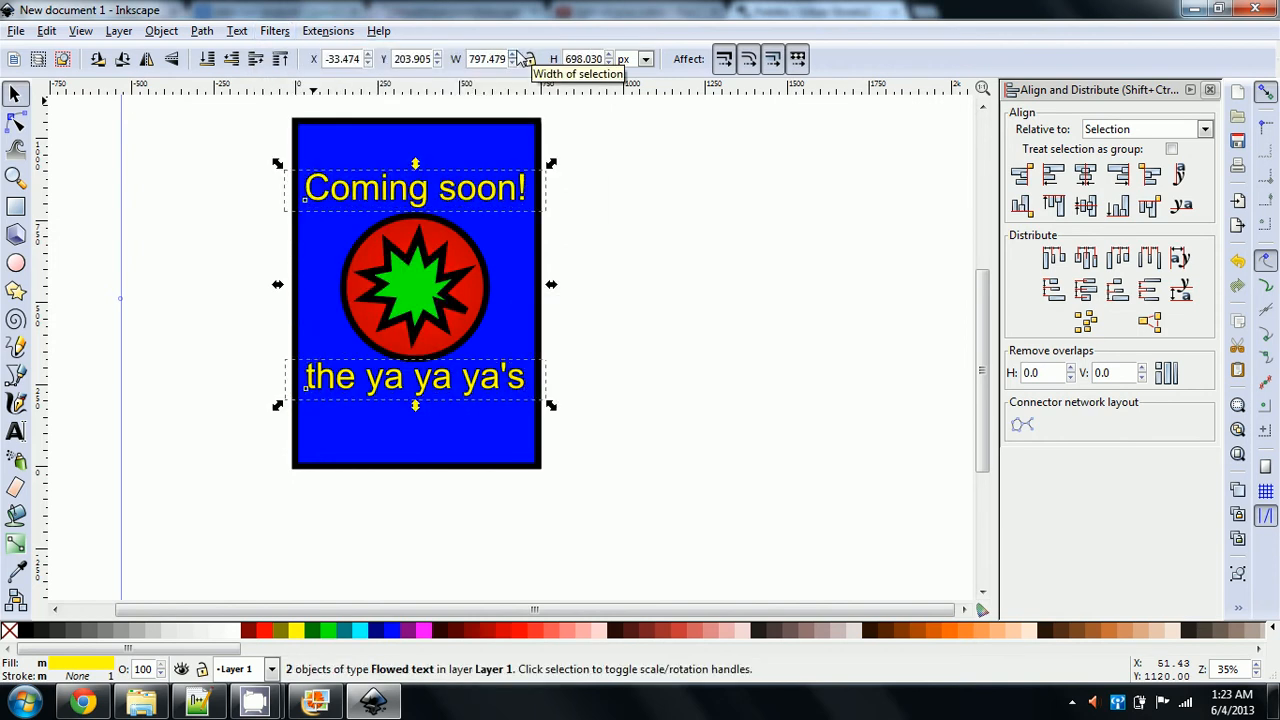
click(275, 31)
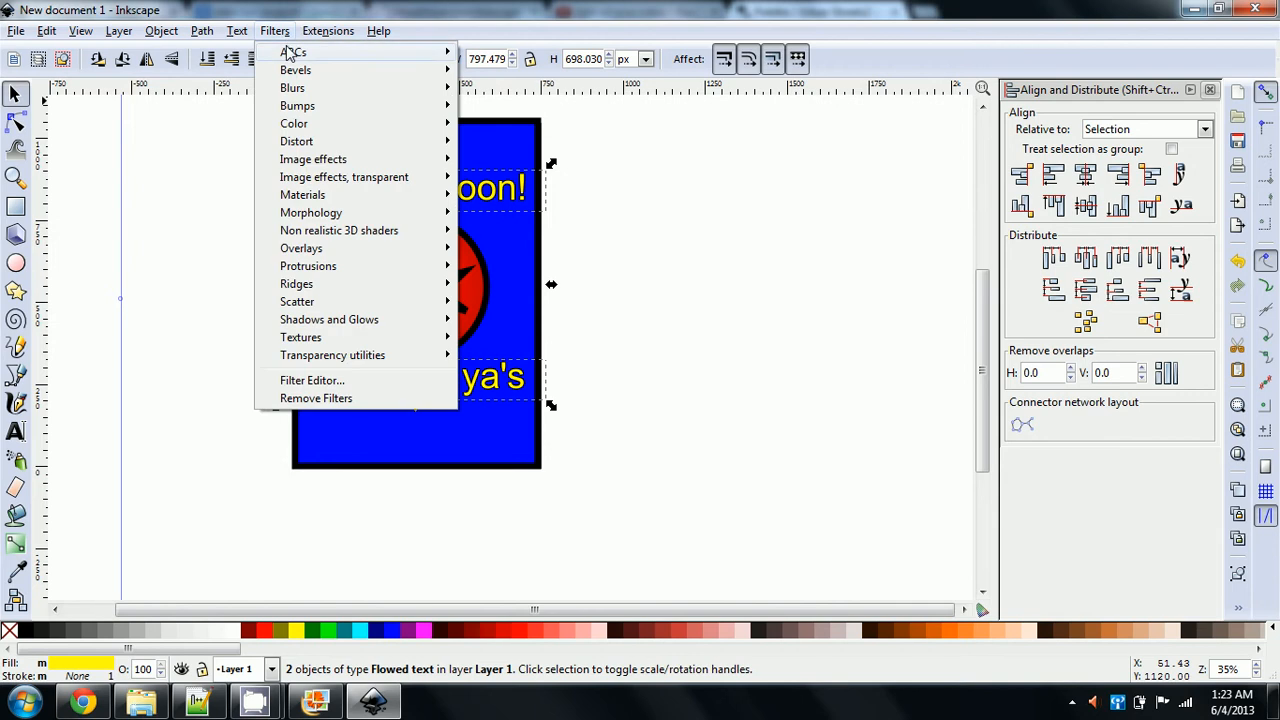
mouse_move(290, 52)
click(487, 53)
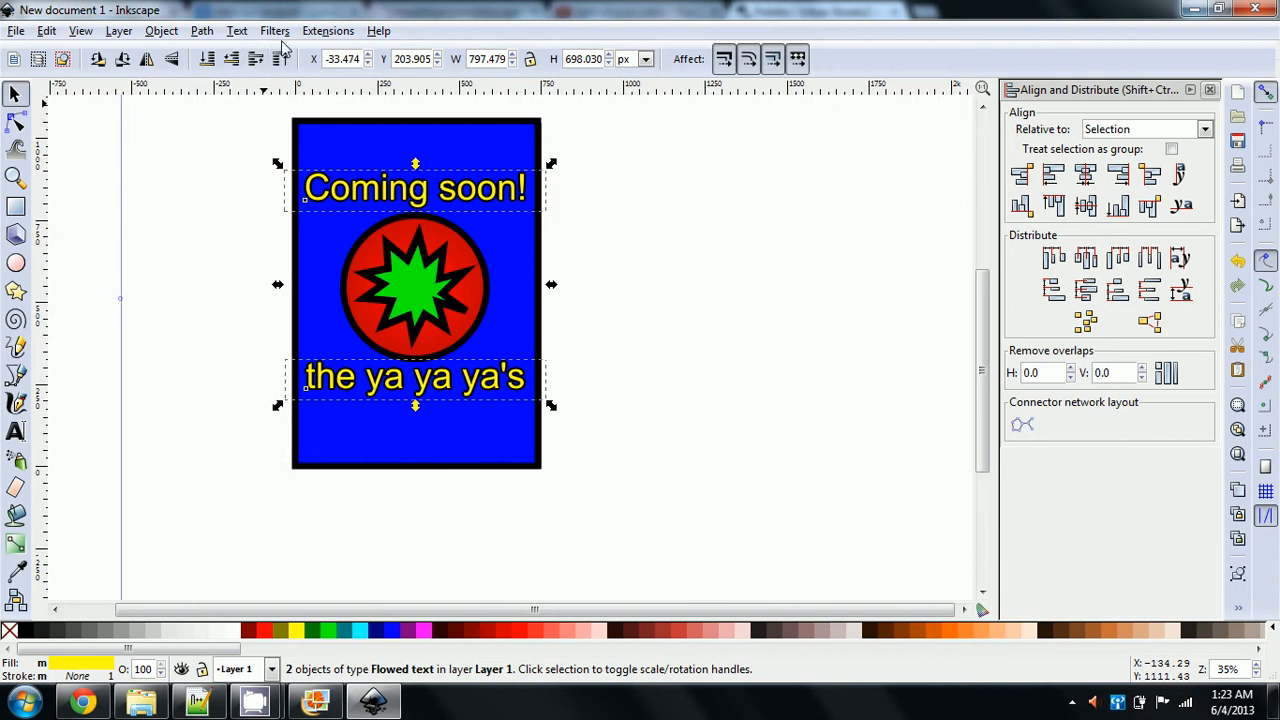
click(277, 32)
mouse_move(297, 54)
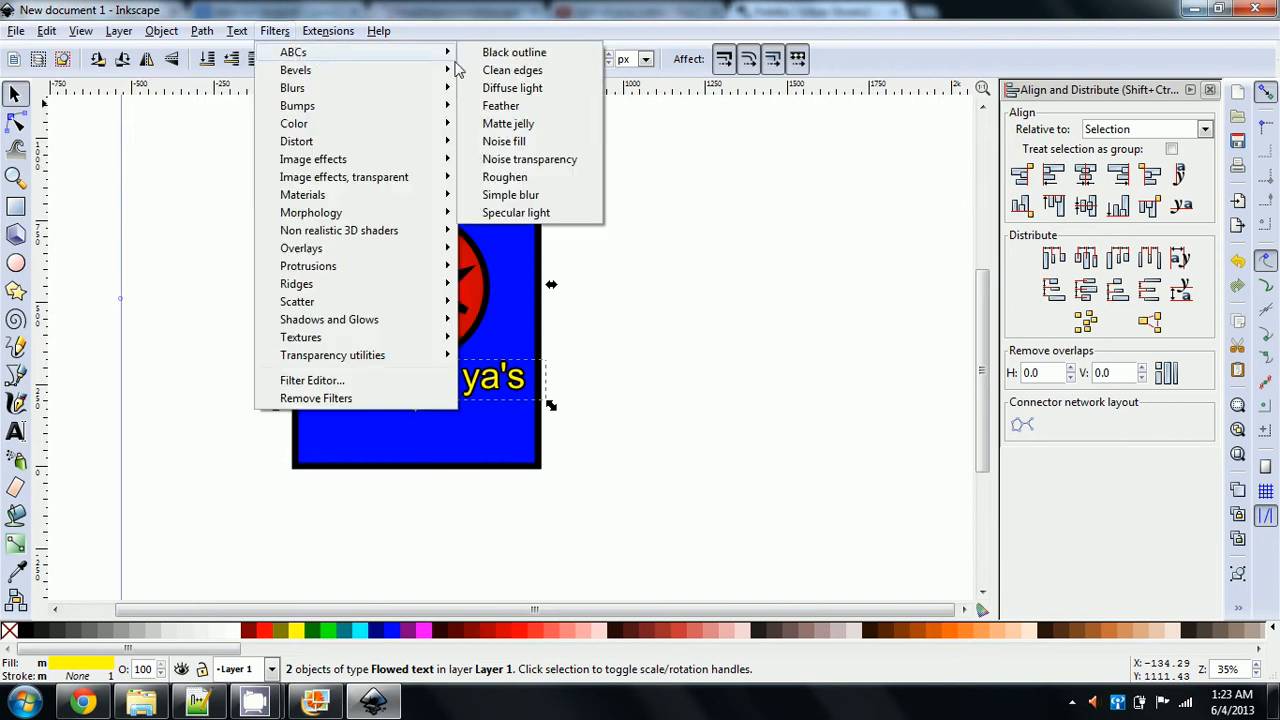
click(483, 55)
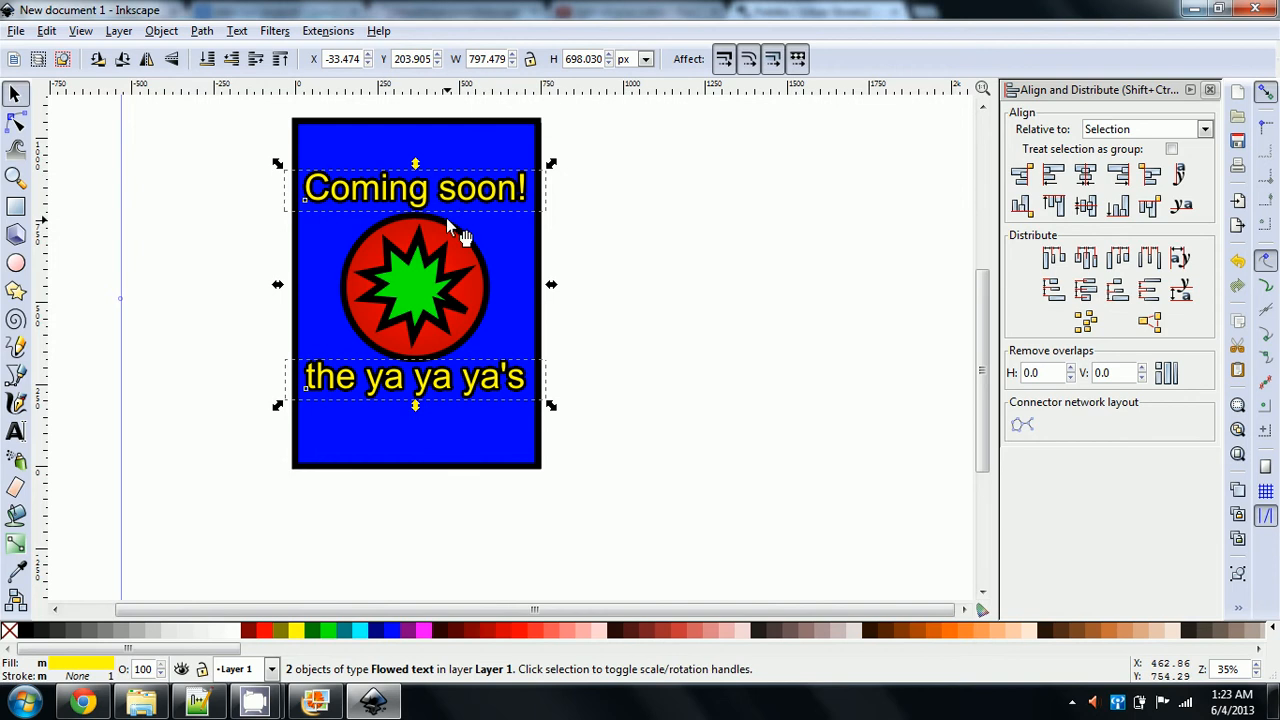
click(275, 31)
mouse_move(292, 55)
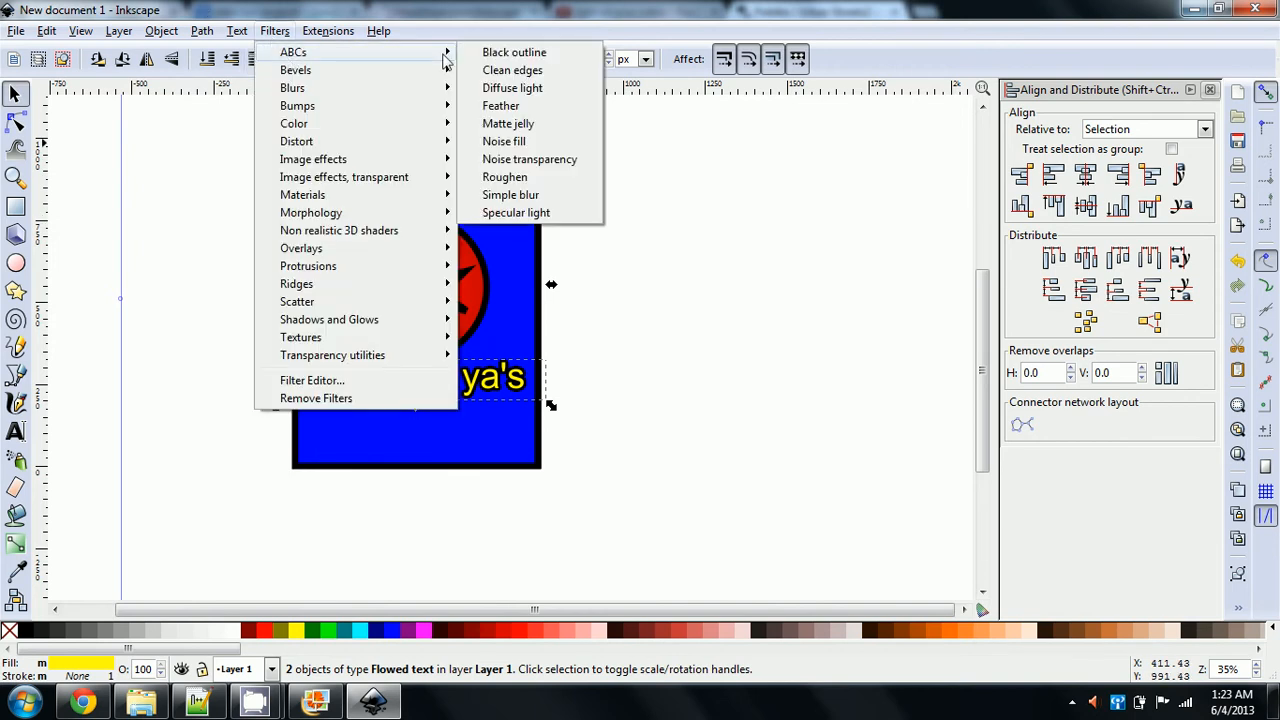
click(484, 55)
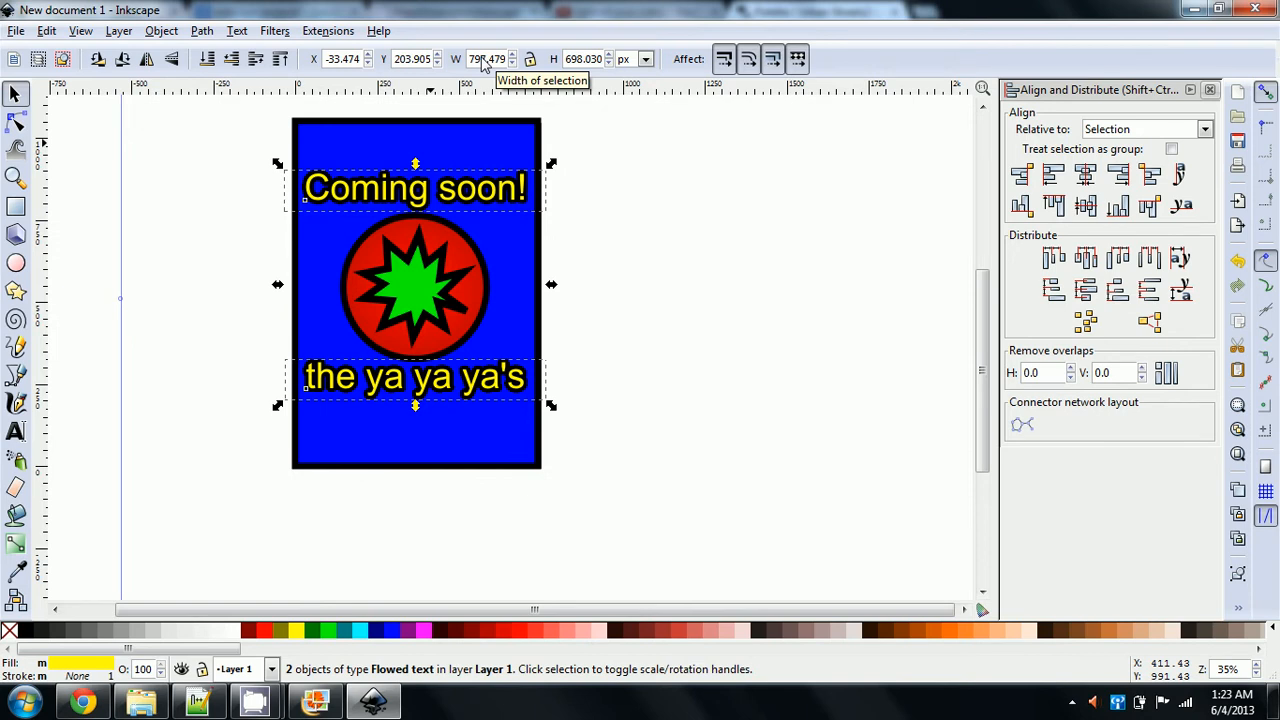
click(566, 290)
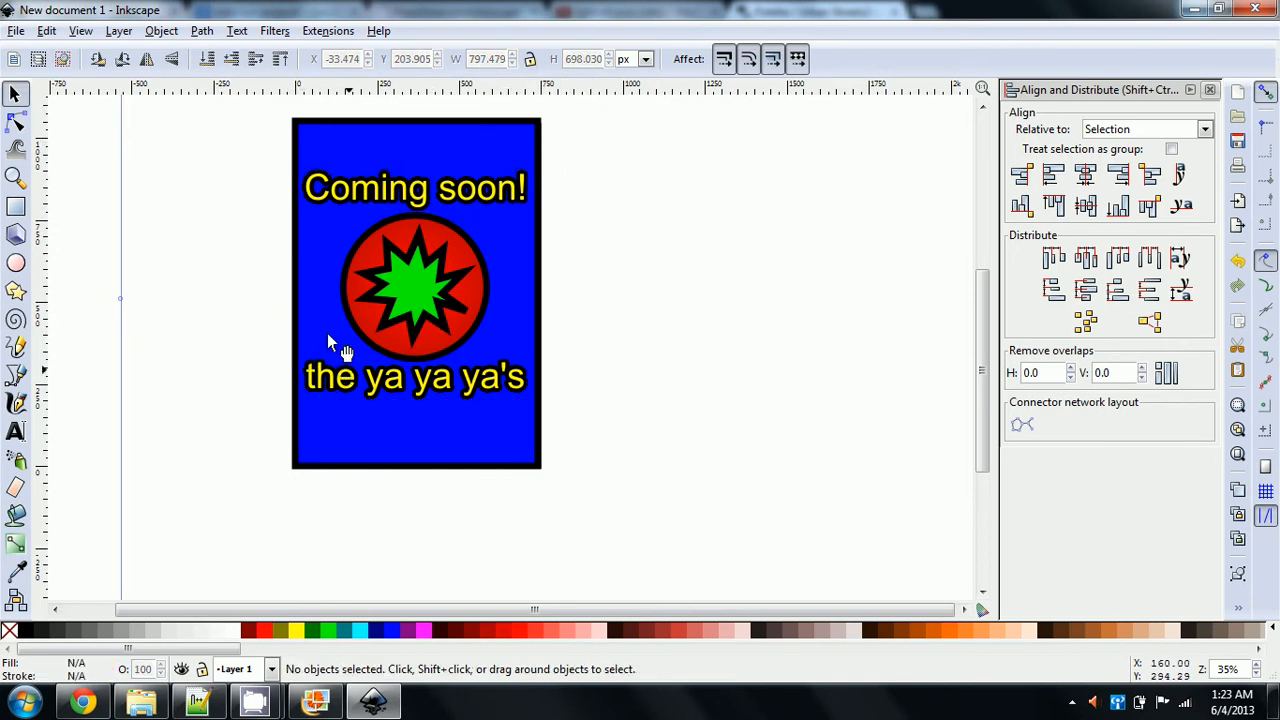
Step: Select both texts, the circle and the star, nudge them down by 8 px and group them
drag(233, 145, 583, 416)
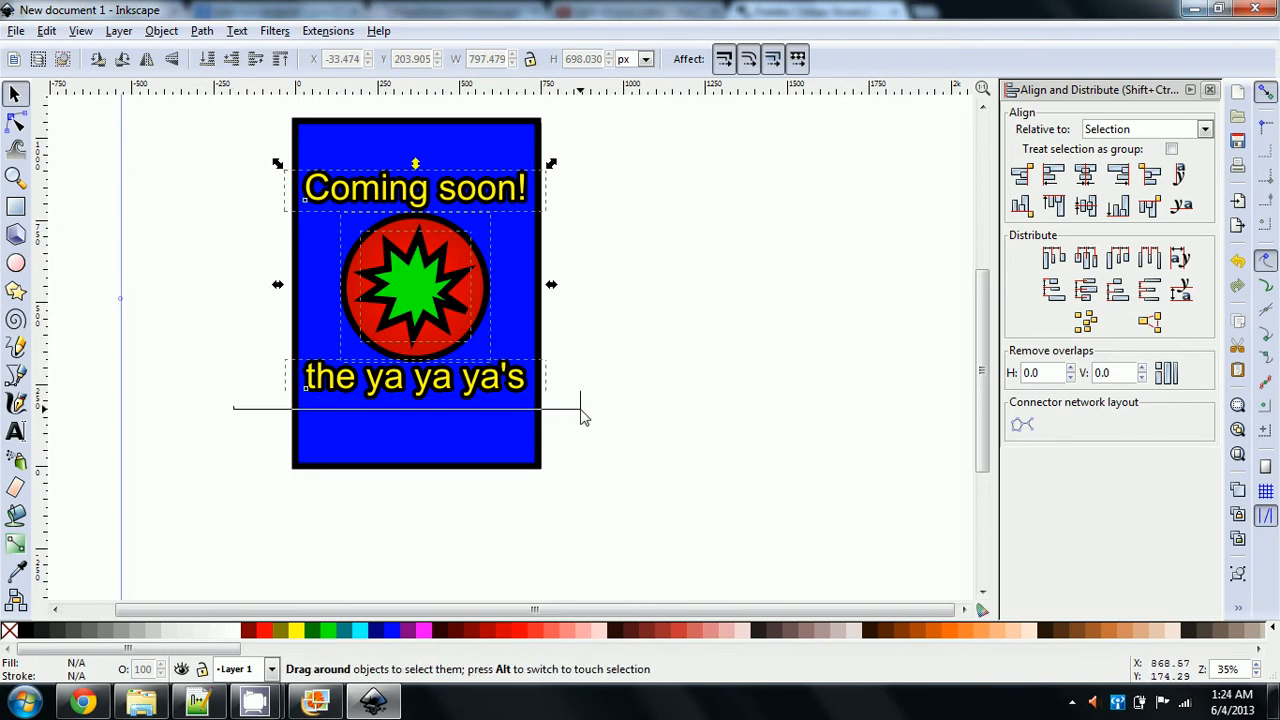
key(Down)
key(Down)
key(Down)
key(Down)
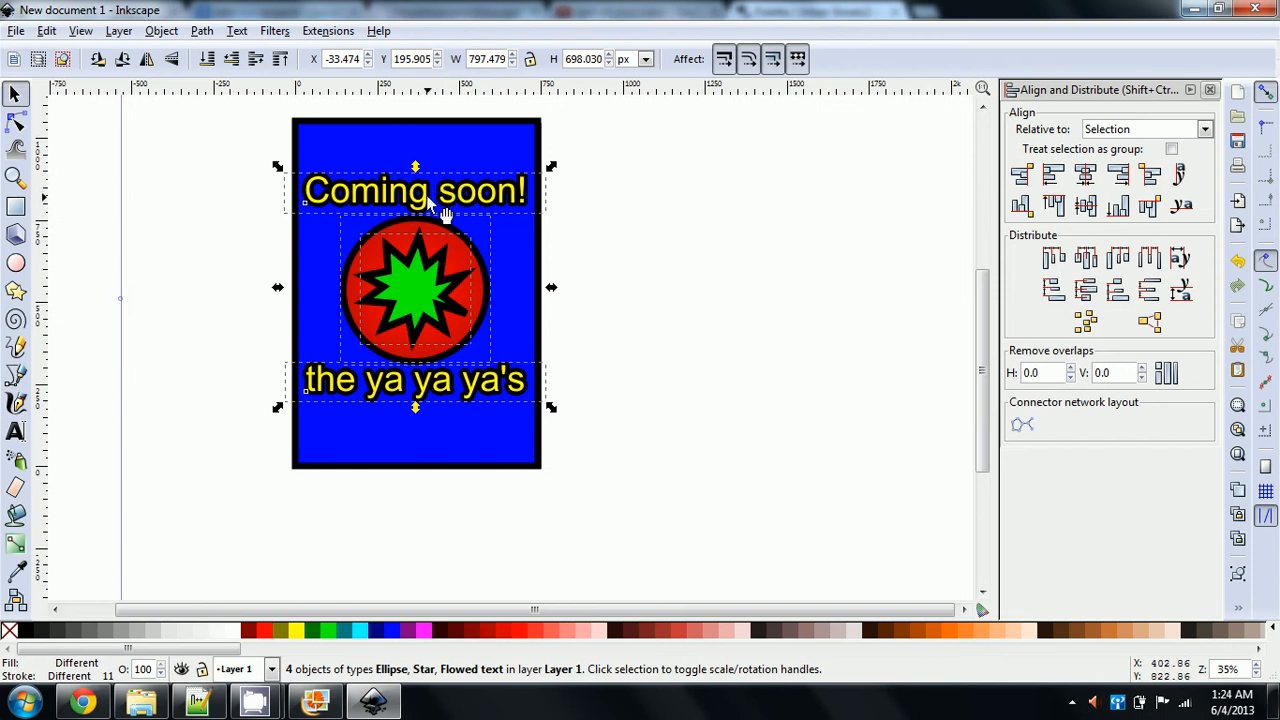
key(ctrl+g)
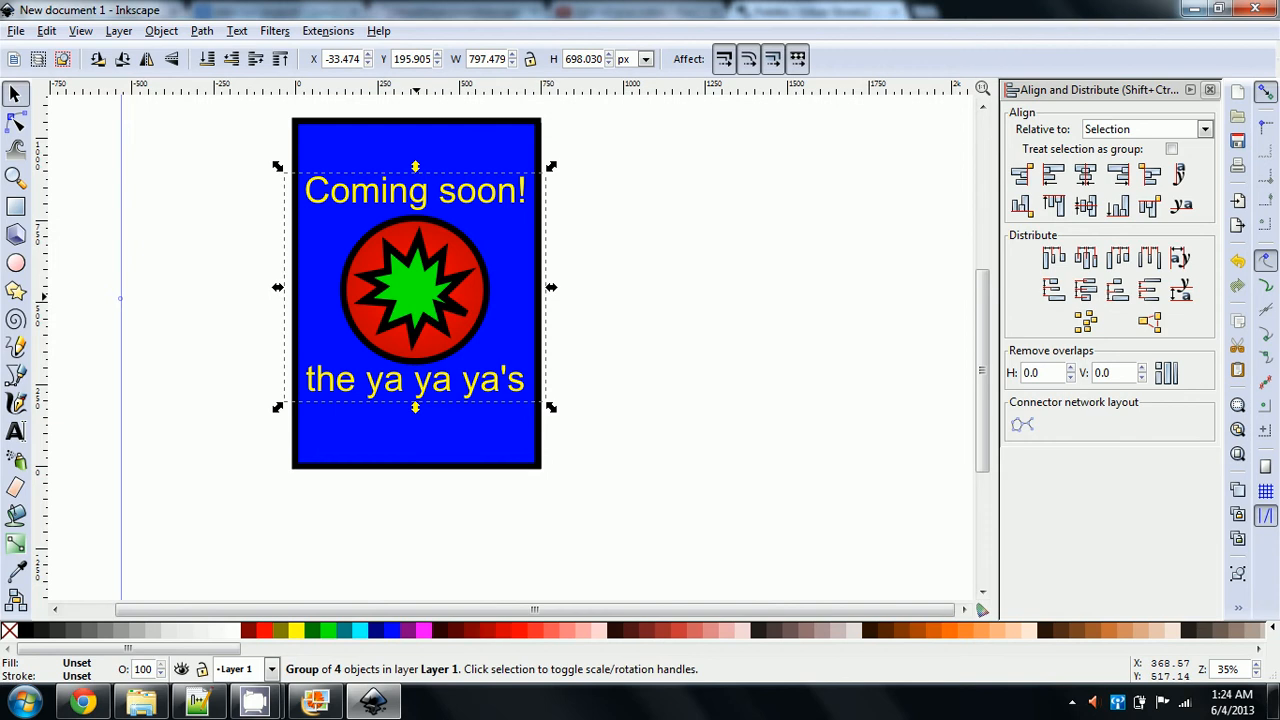
Step: Shift the group slightly, and centre the group and the blue rectangle on each other horizontally and vertically
drag(420, 298, 418, 295)
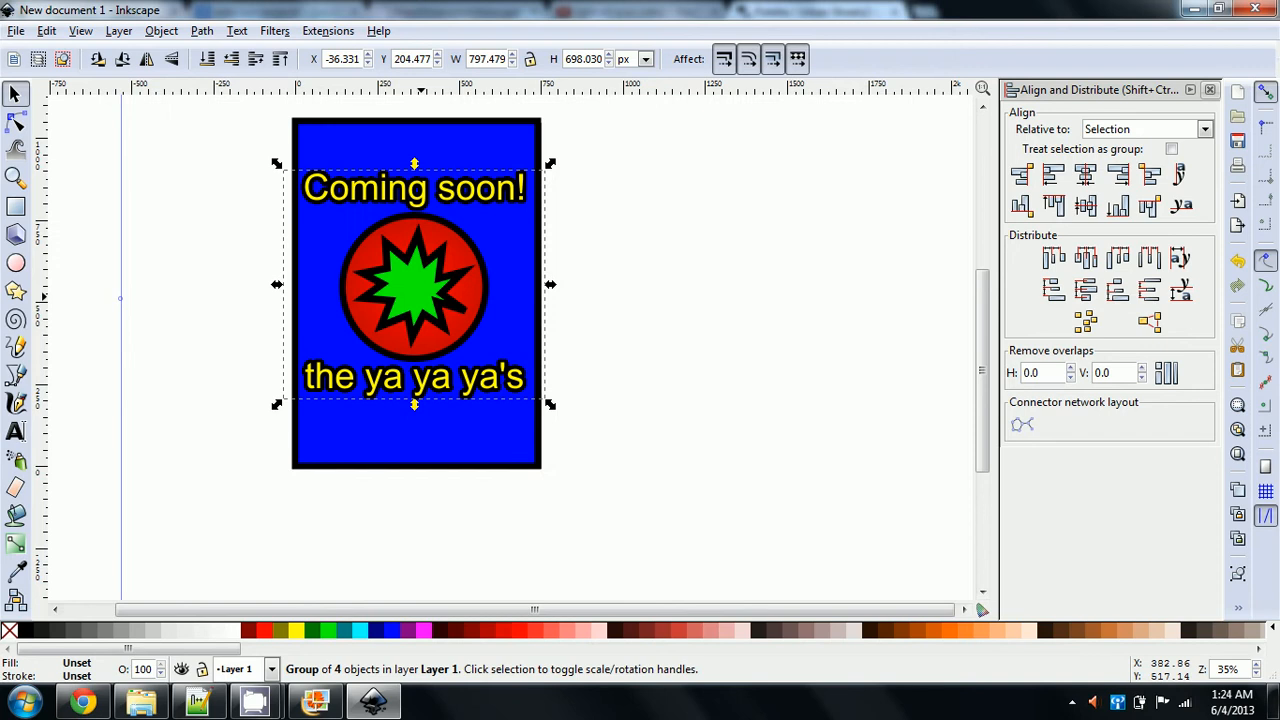
shift+click(441, 147)
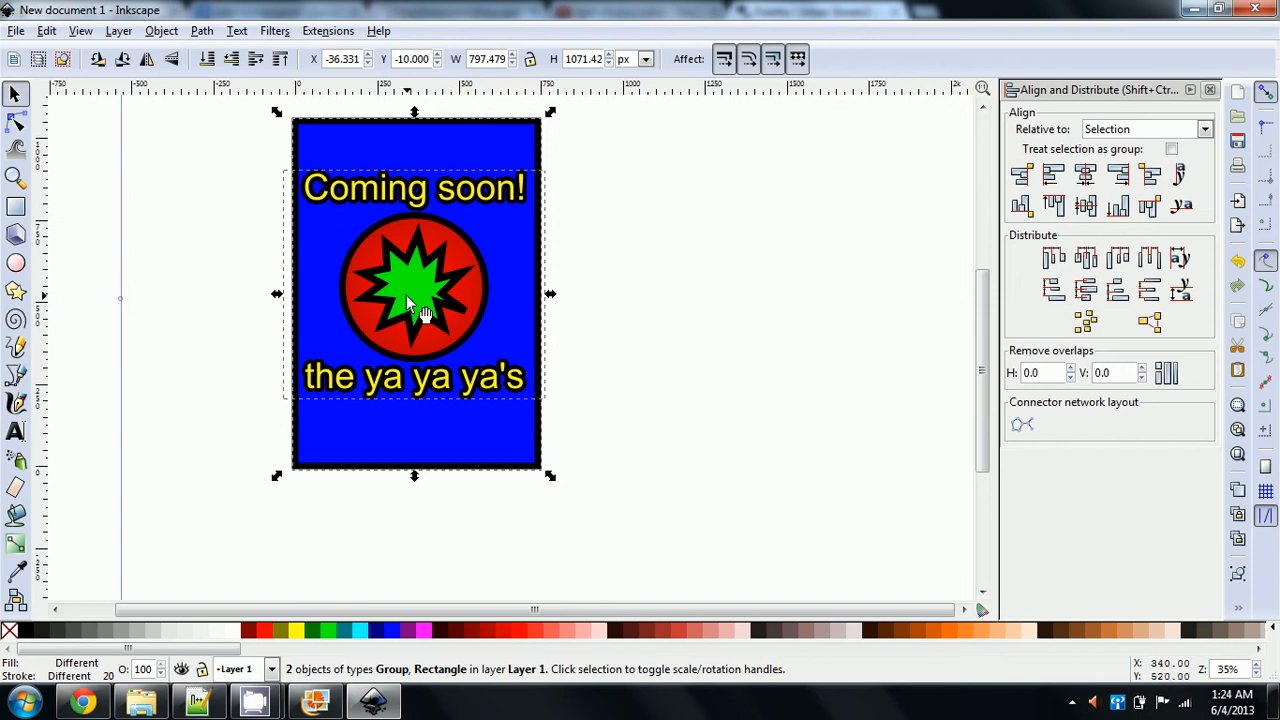
click(1087, 180)
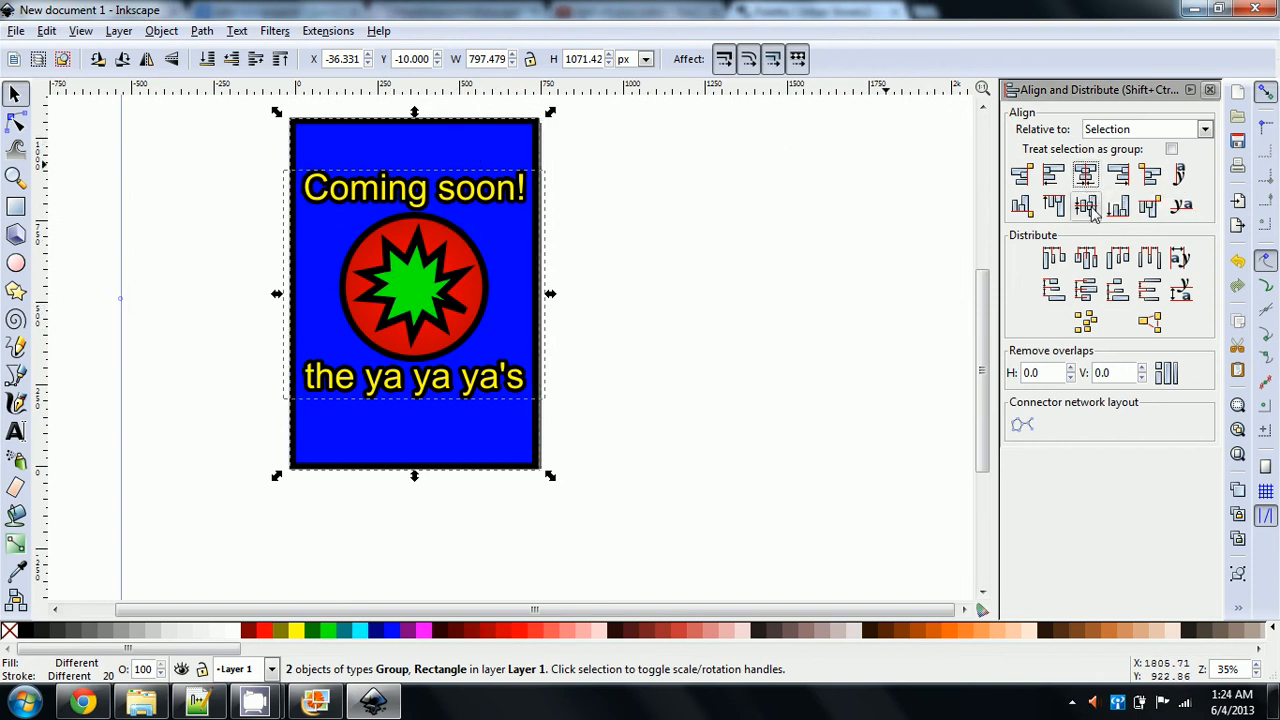
click(1091, 204)
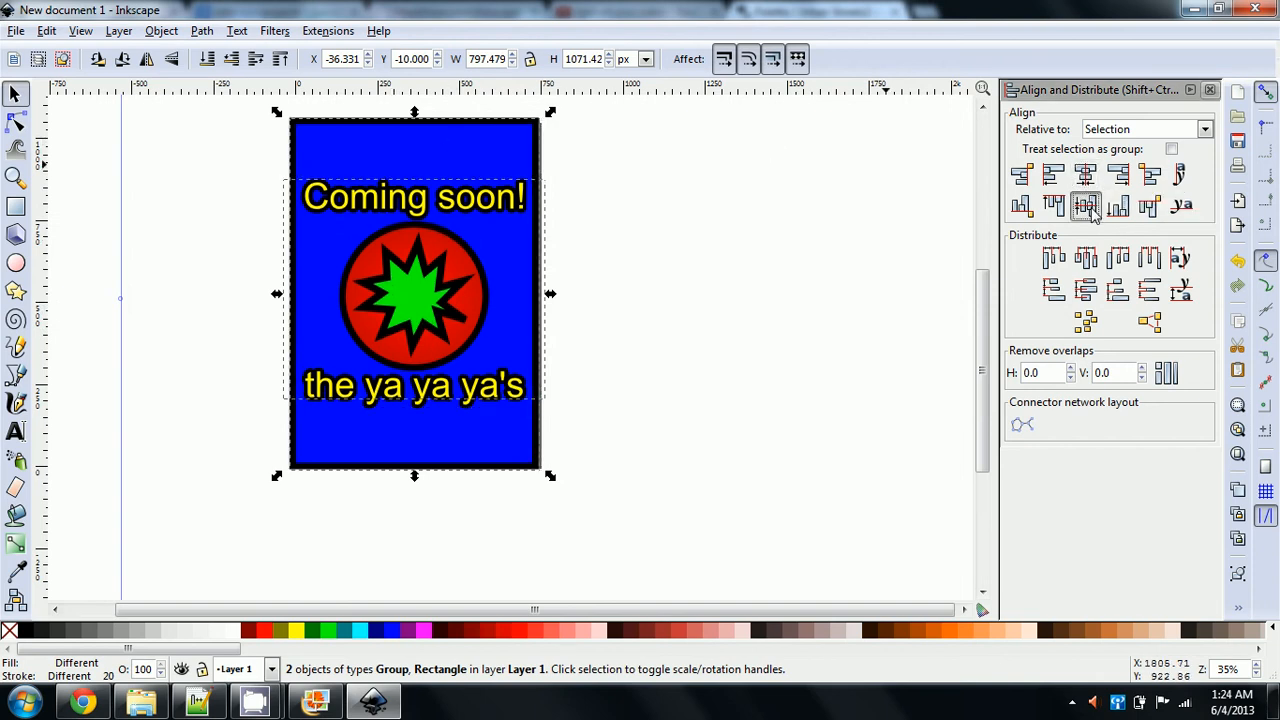
click(718, 302)
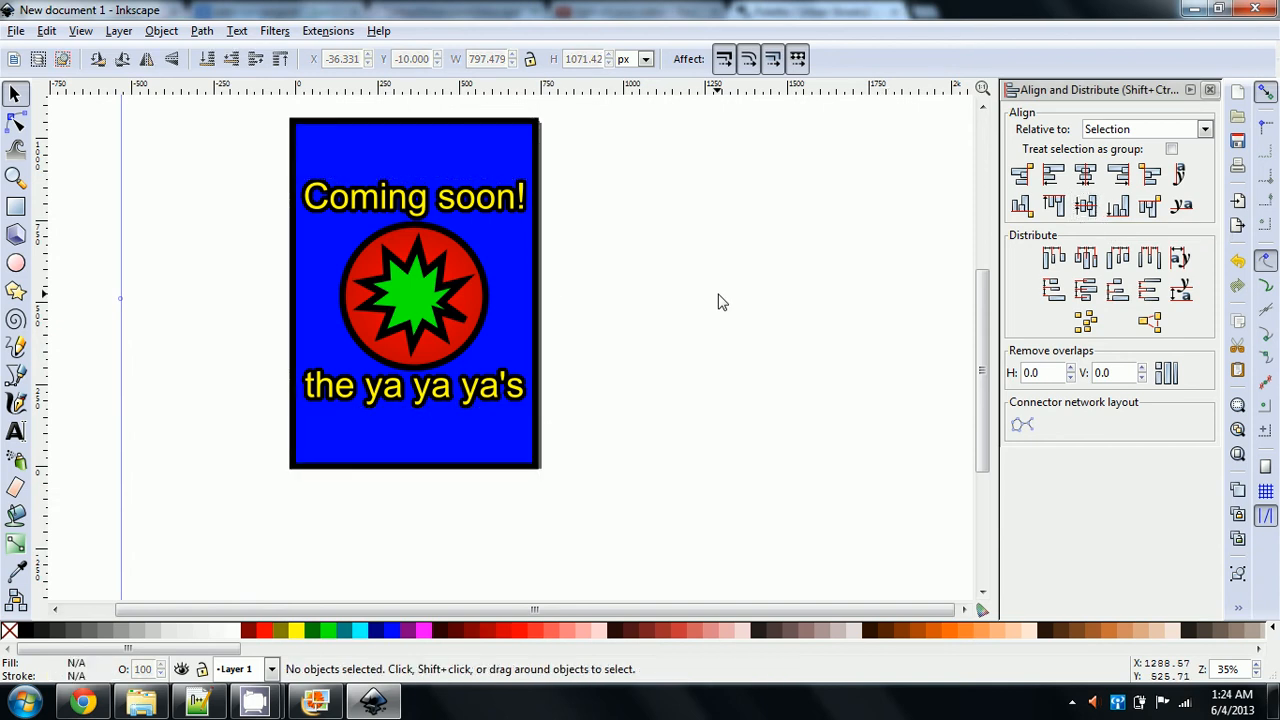
Step: Ungroup the texts, circle and star, and clear the selection
click(422, 205)
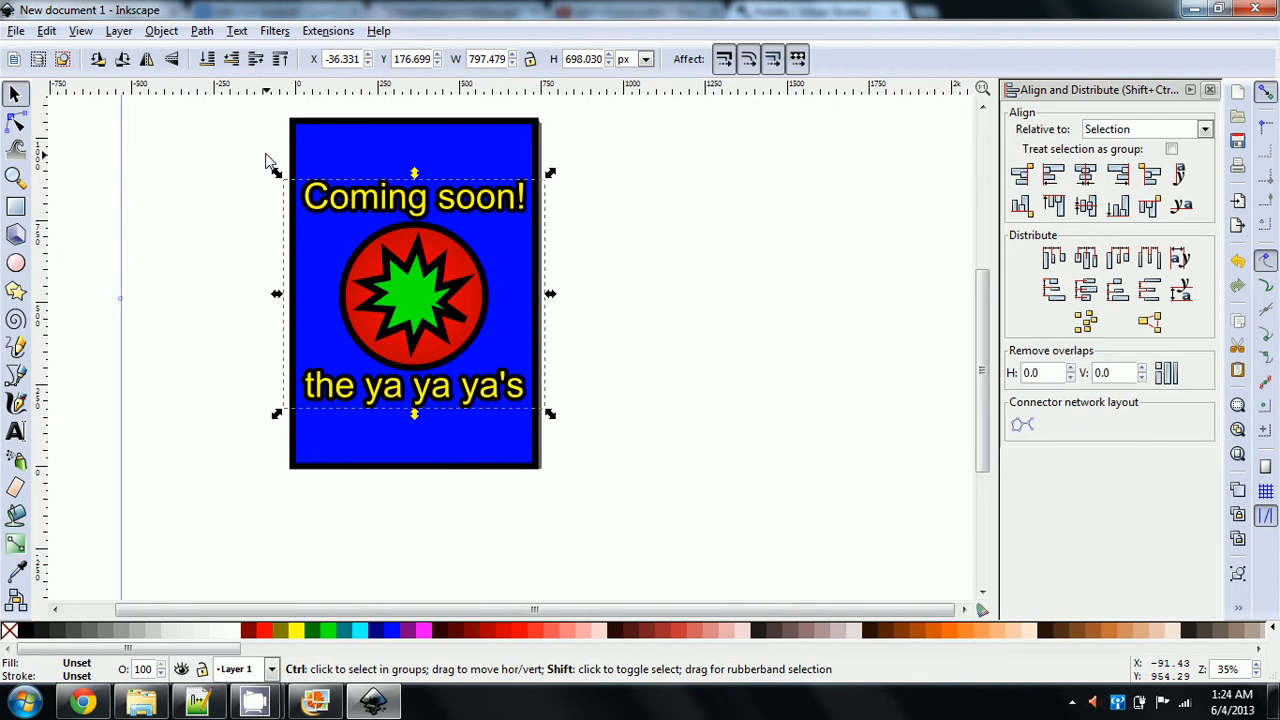
key(ctrl+shift+g)
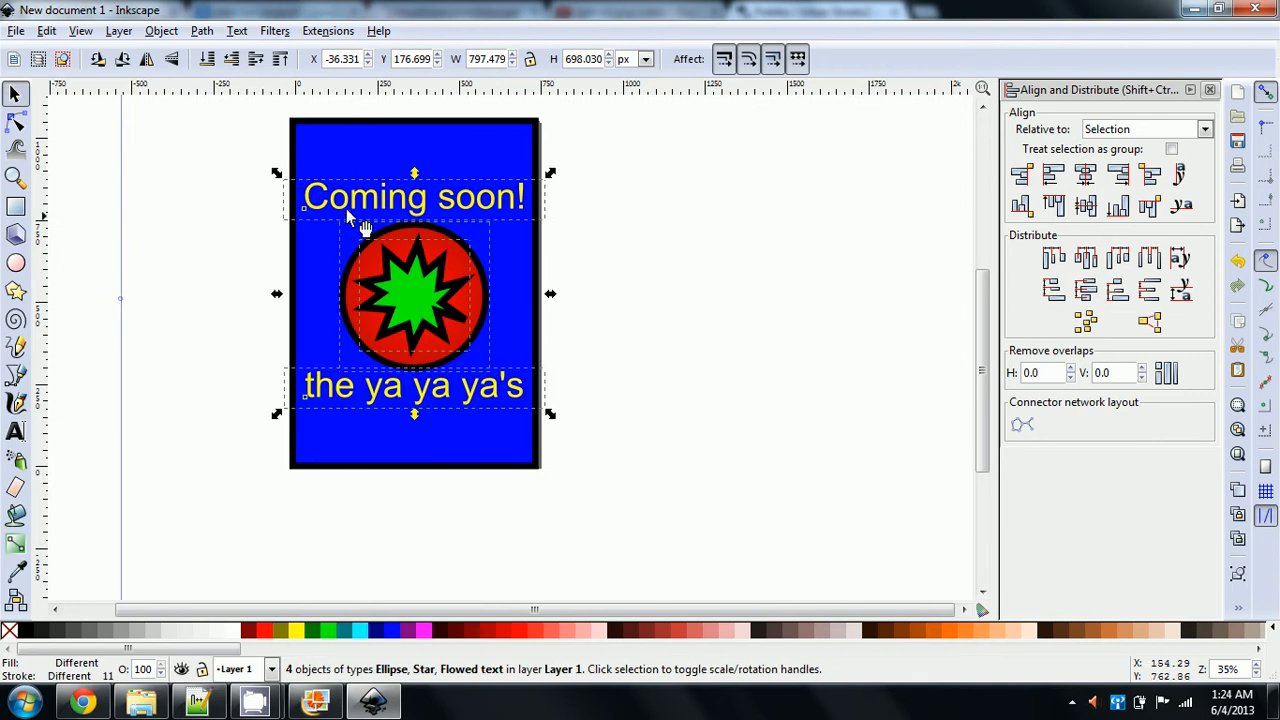
click(171, 186)
Step: Nudge the "Coming soon!" text upward to widen its gap above the circle
click(357, 190)
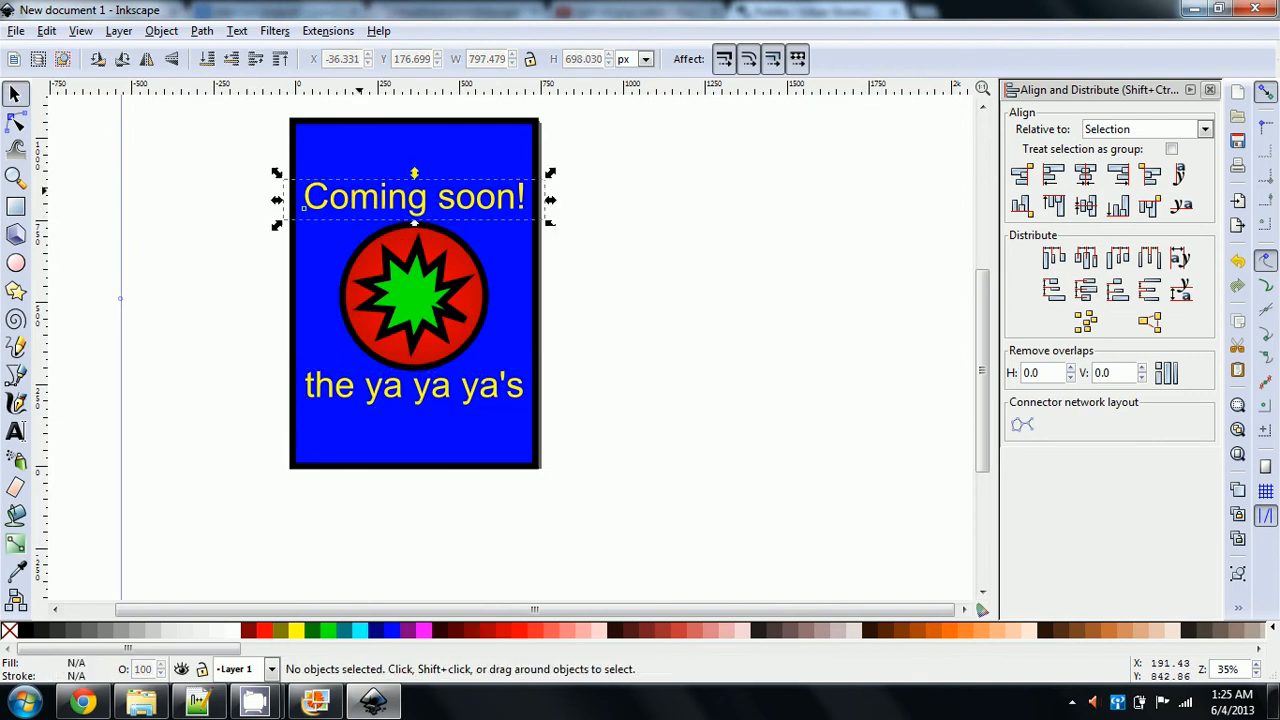
key(Up)
key(Up)
key(Up)
key(Up)
key(Up)
key(Up)
key(Up)
key(Up)
key(Up)
key(Up)
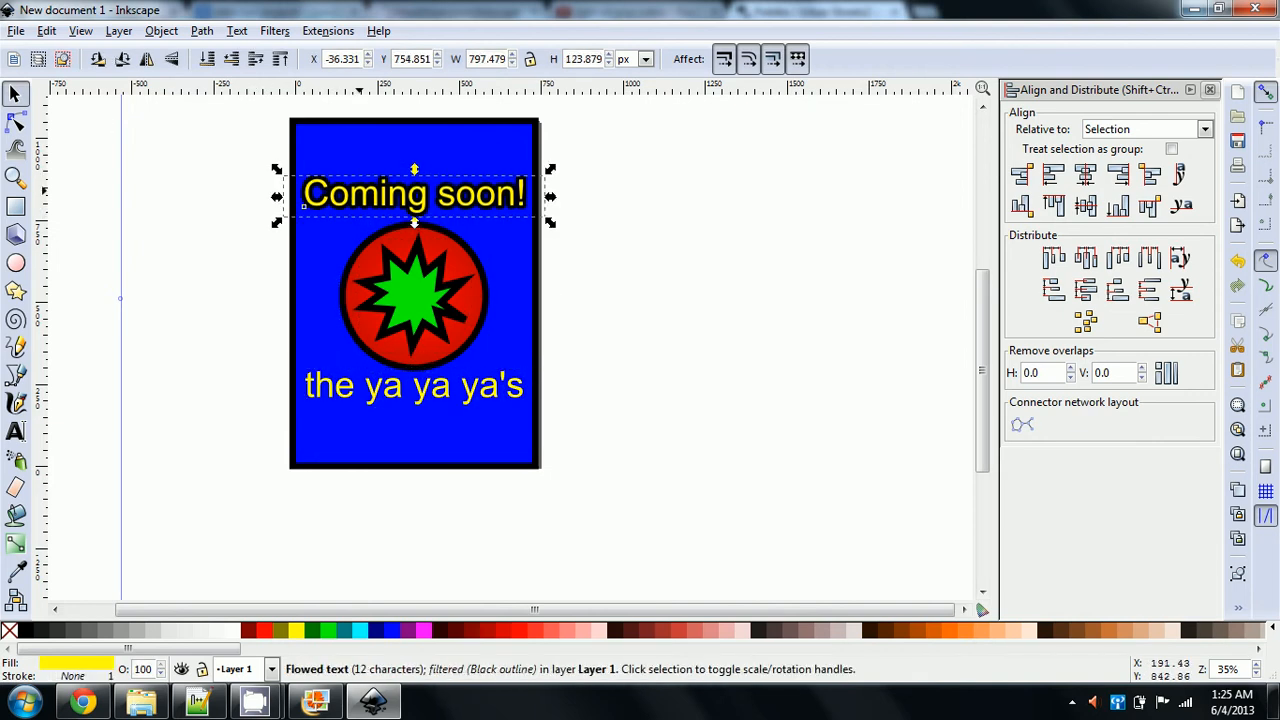
Step: Nudge the "the ya ya ya's" text vertically to adjust its gap below the circle
click(389, 391)
key(Down)
key(Down)
key(Down)
key(Down)
key(Down)
key(Down)
key(Down)
key(Down)
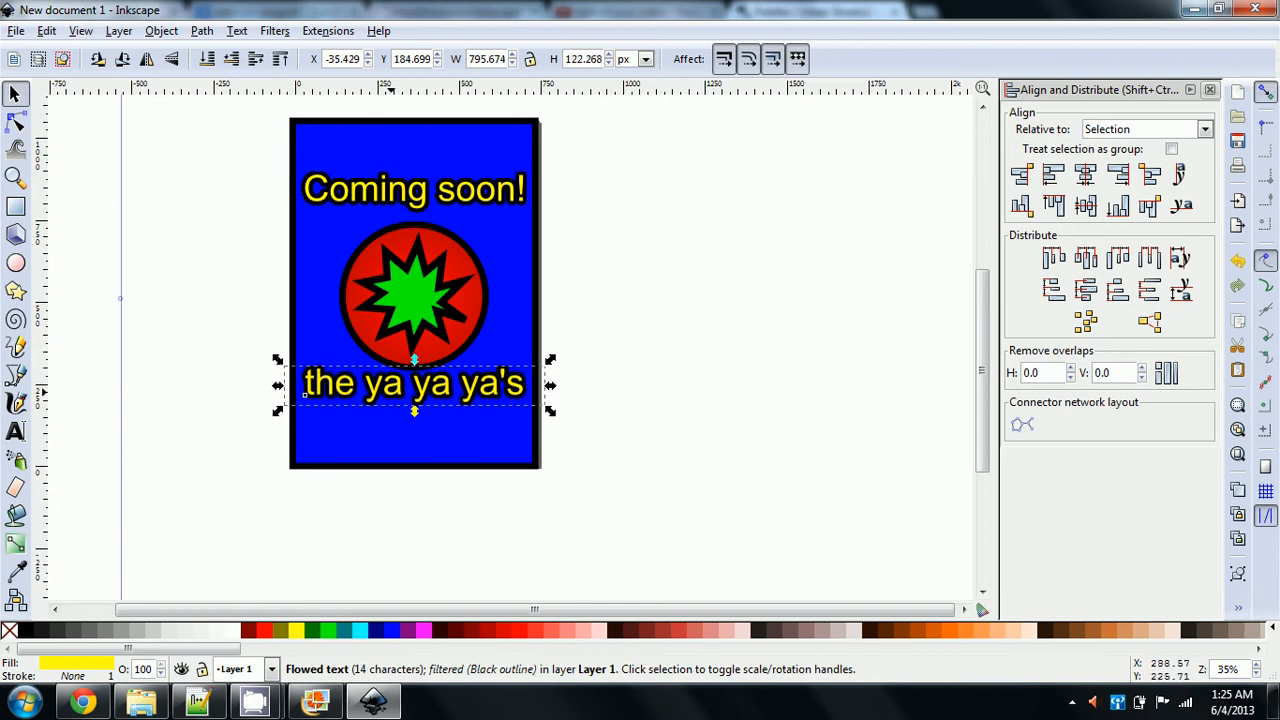
Step: Nudge the "the ya ya ya's" text downward to a Y position of 154.699 px and clear the selection
key(Down)
key(Down)
key(Down)
key(Down)
key(Down)
key(Down)
key(Down)
key(Down)
key(Down)
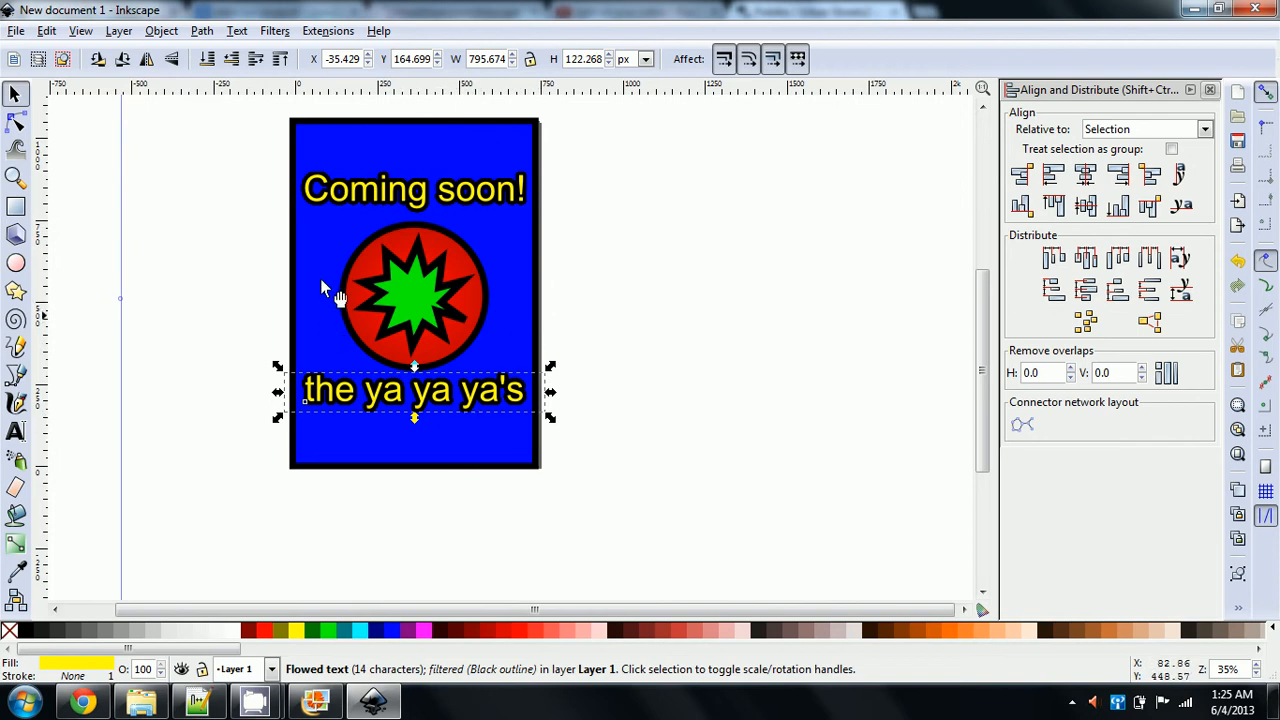
key(Down)
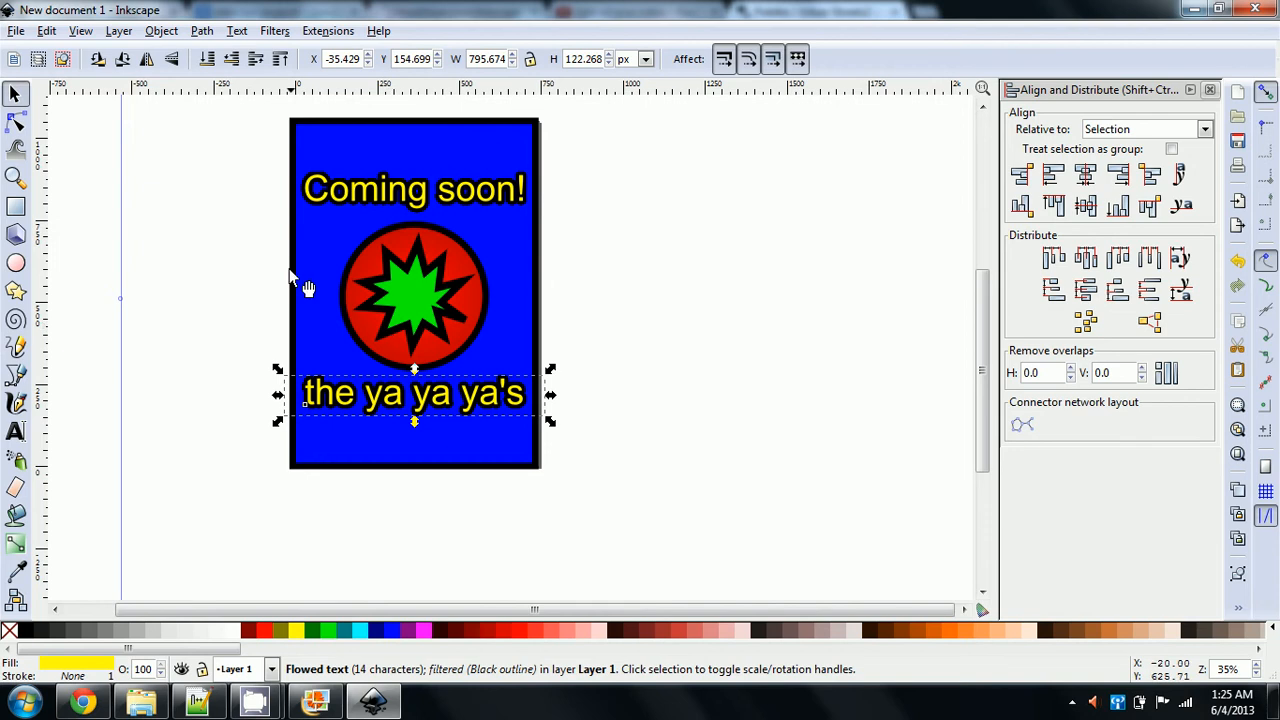
click(231, 286)
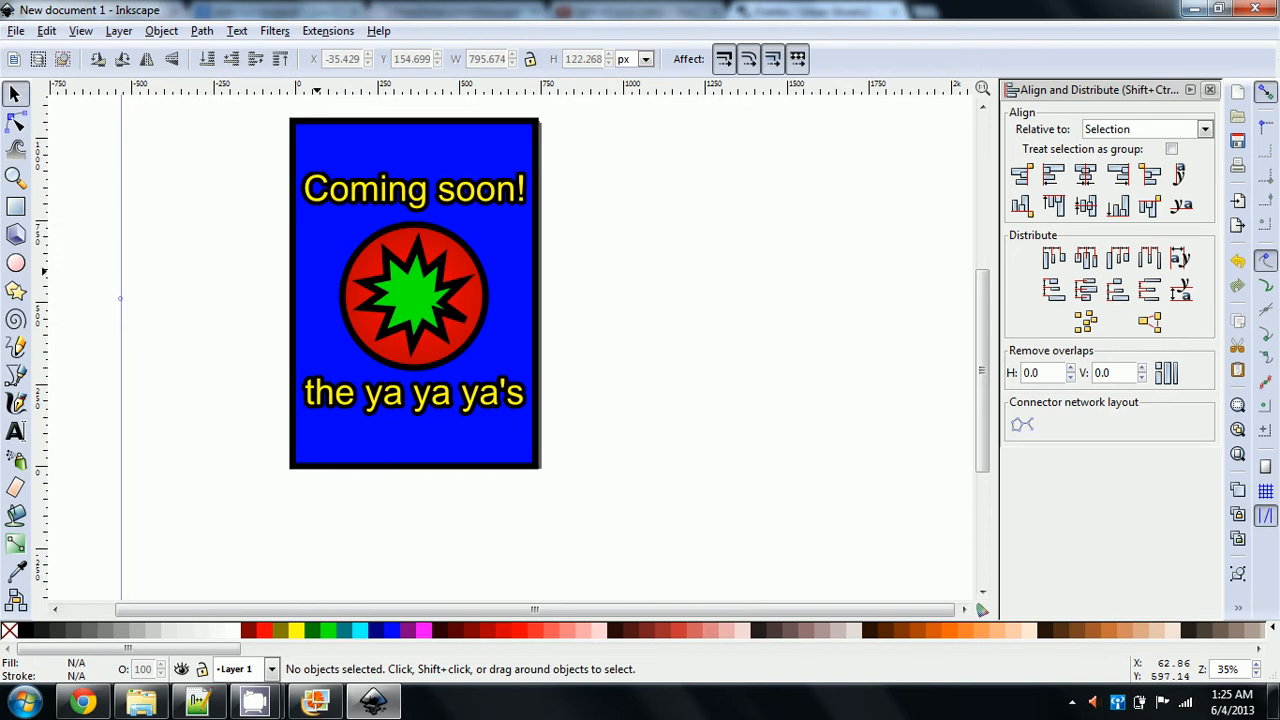
Step: Apply a radial fill gradient to the blue background rectangle, running from just above its top edge straight down past its bottom edge
click(312, 270)
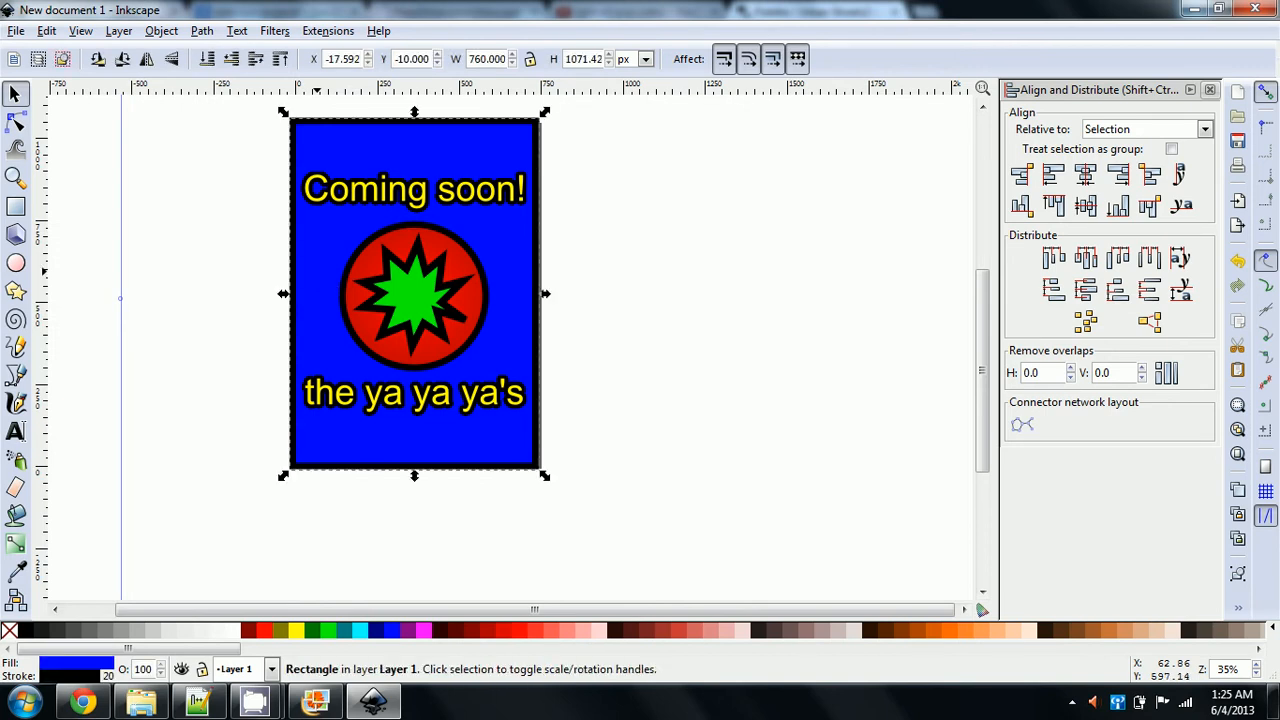
click(15, 543)
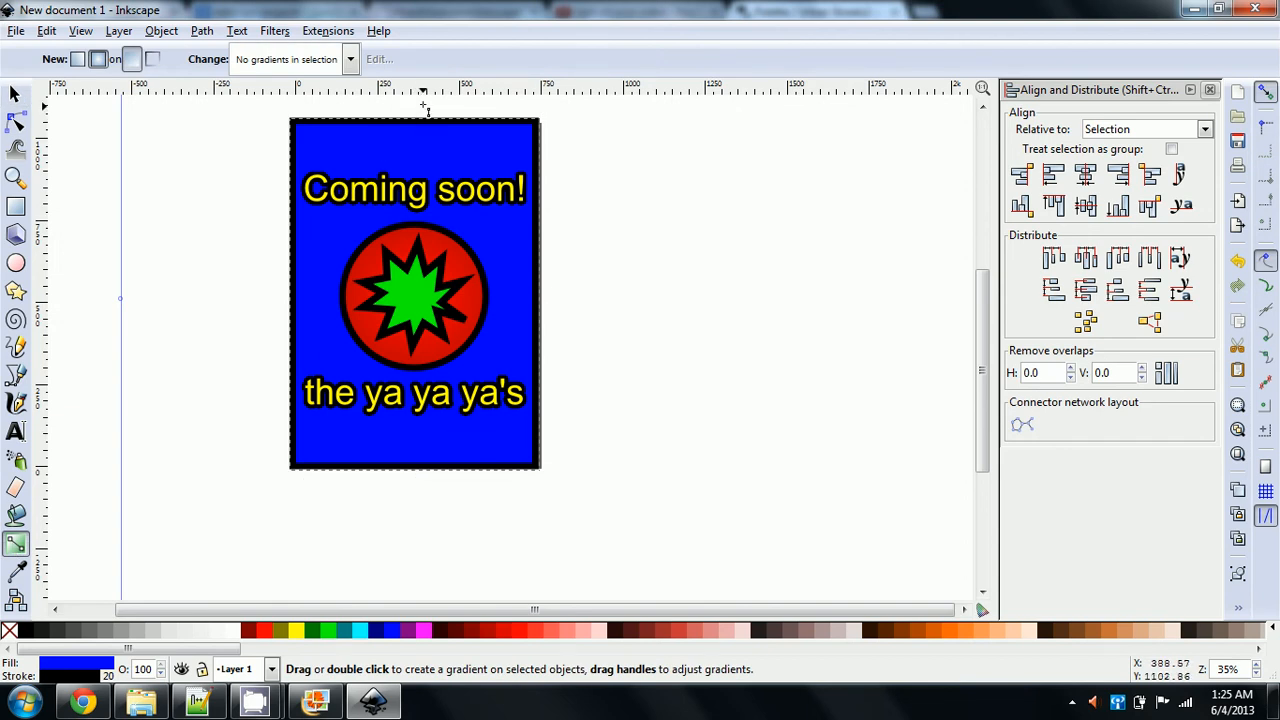
drag(423, 104, 422, 484)
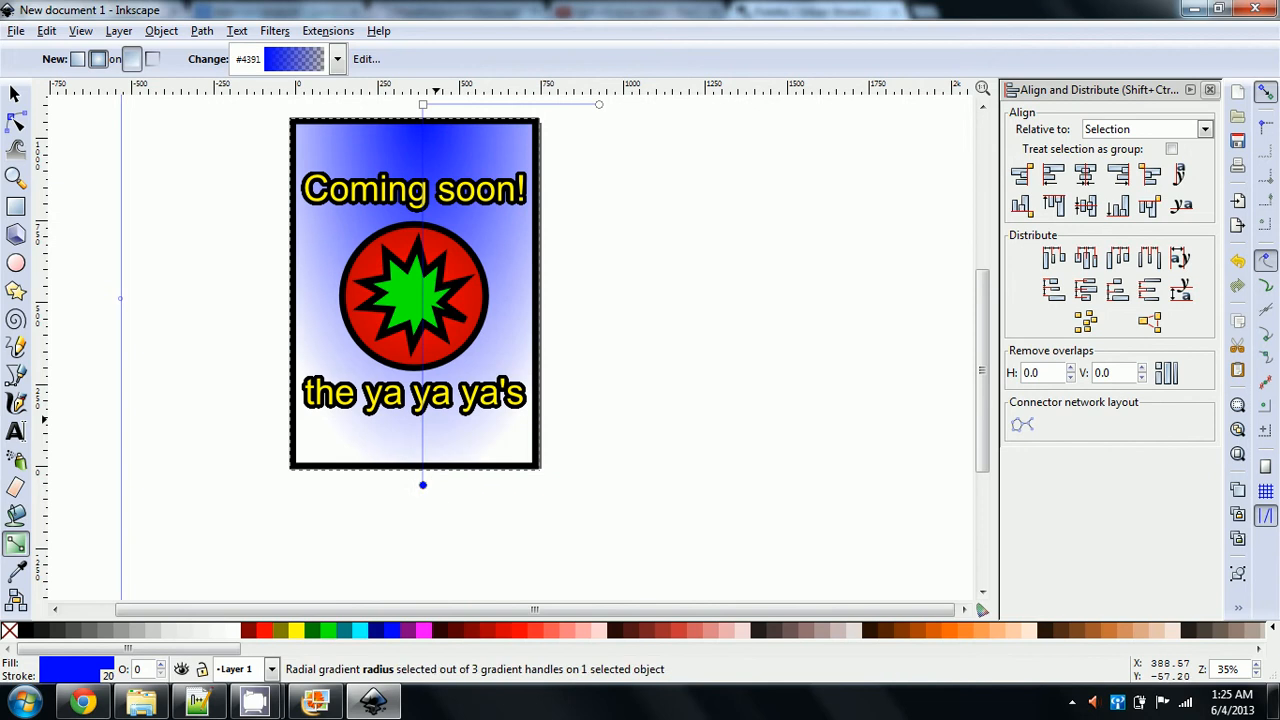
click(425, 330)
key(ctrl+z)
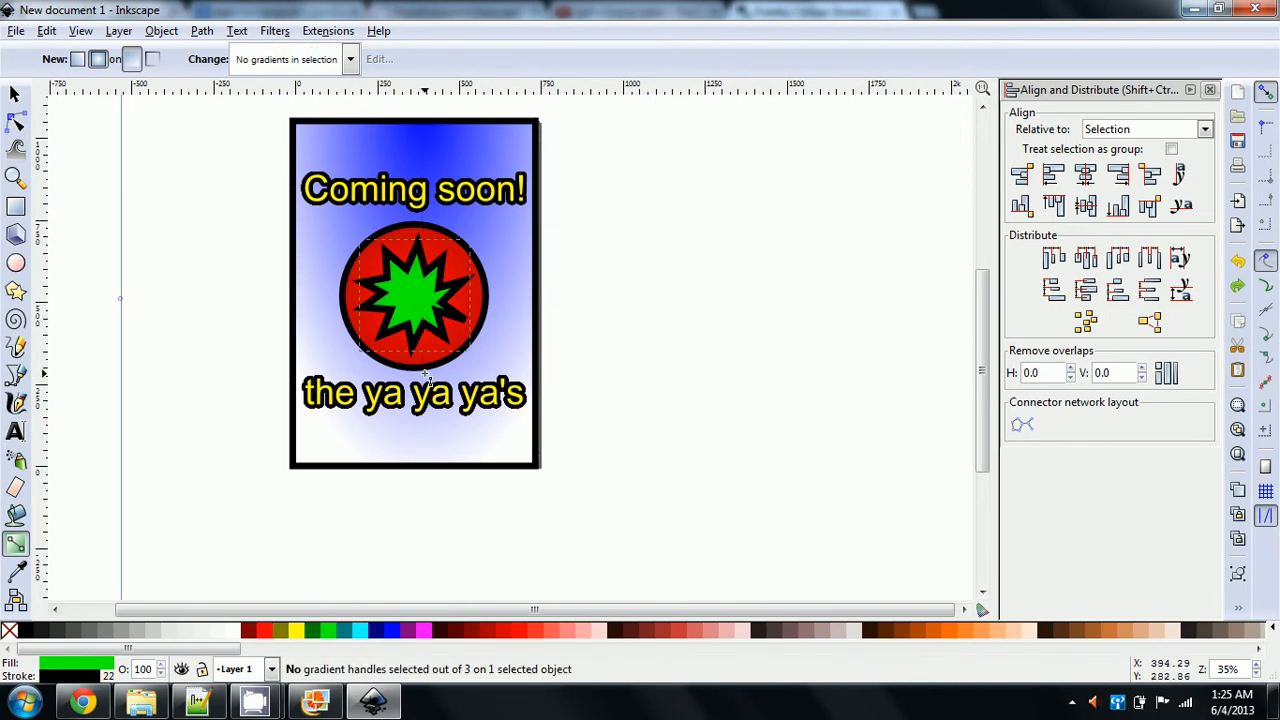
click(410, 145)
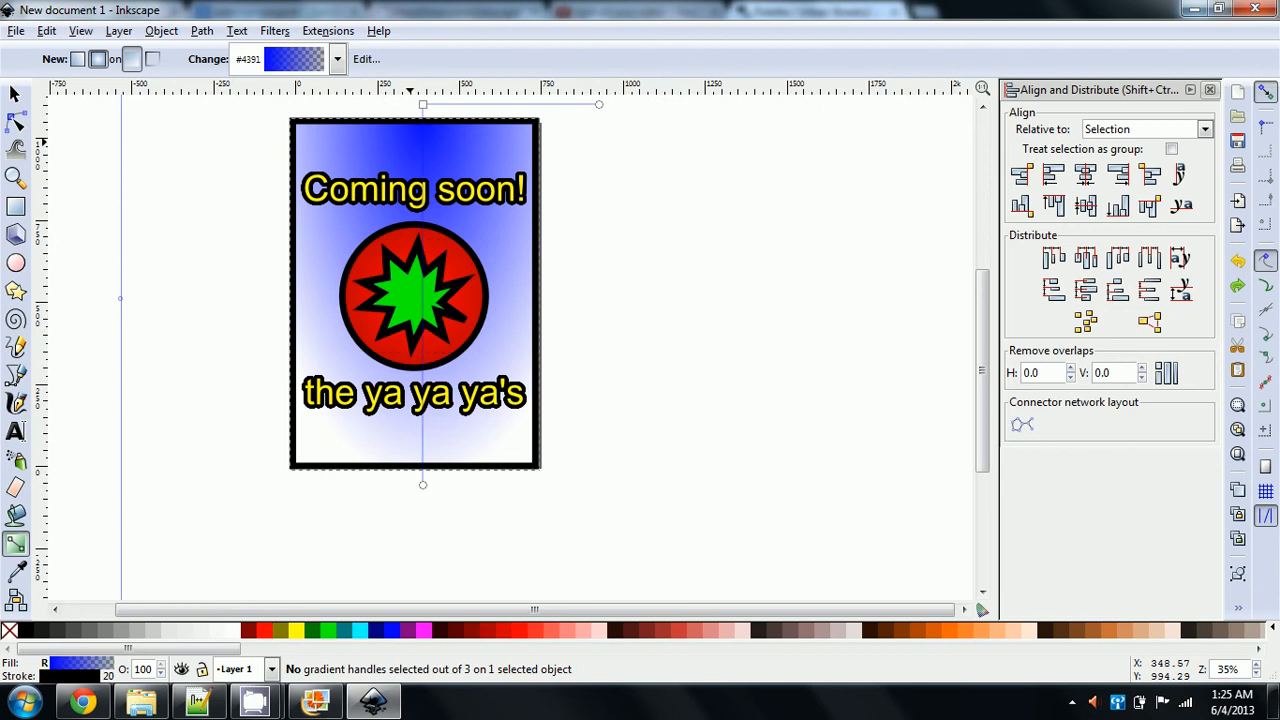
double_click(424, 307)
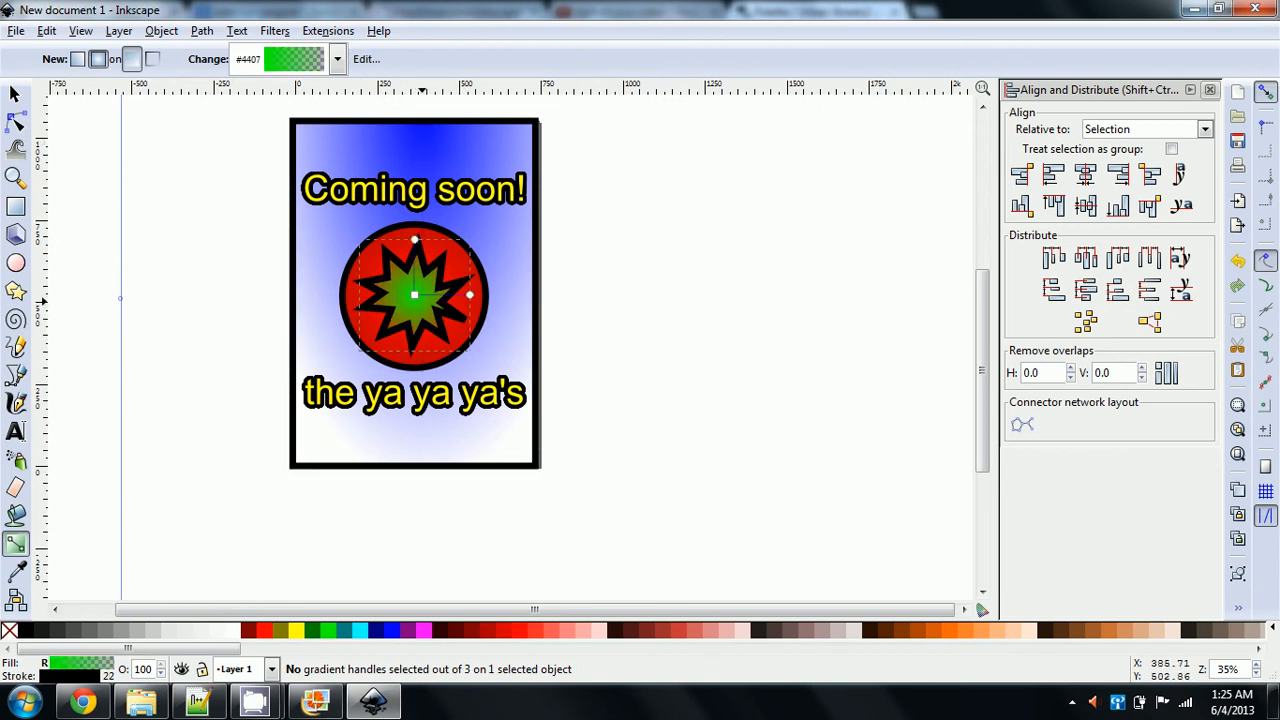
key(ctrl+z)
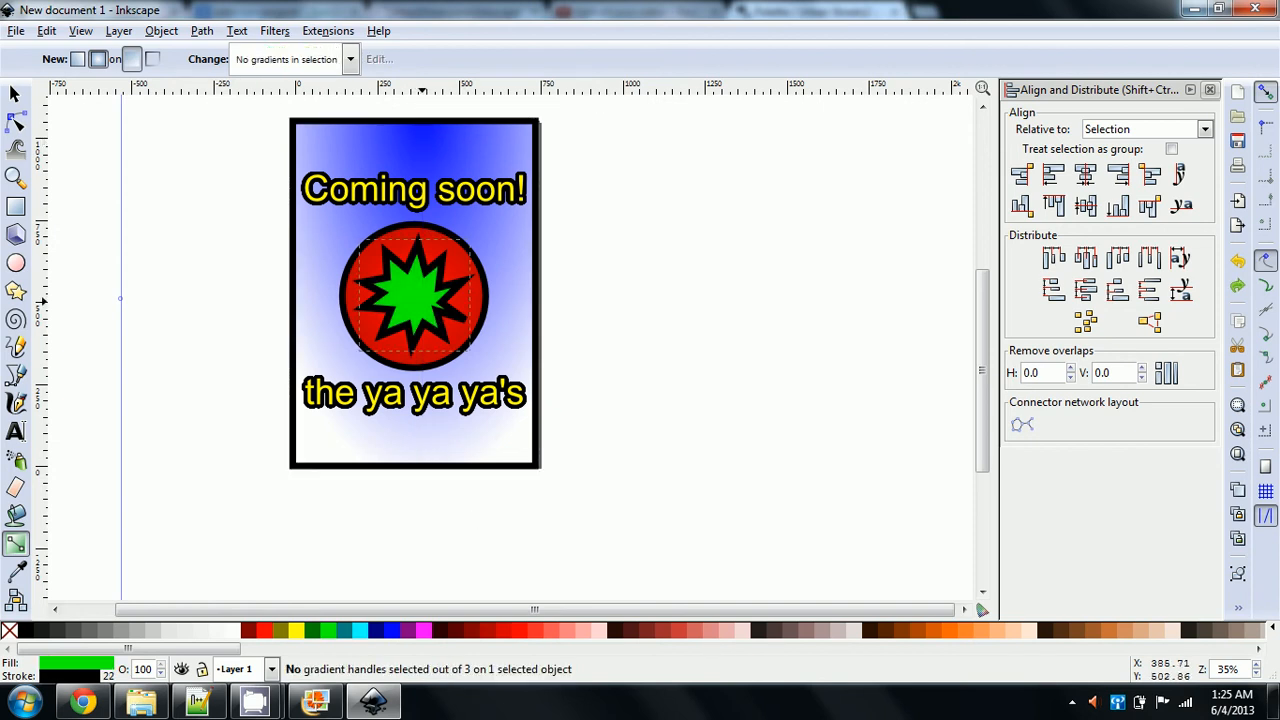
Step: Add a middle stop to the background rectangle's gradient and move it up to about the centre of the star
click(419, 464)
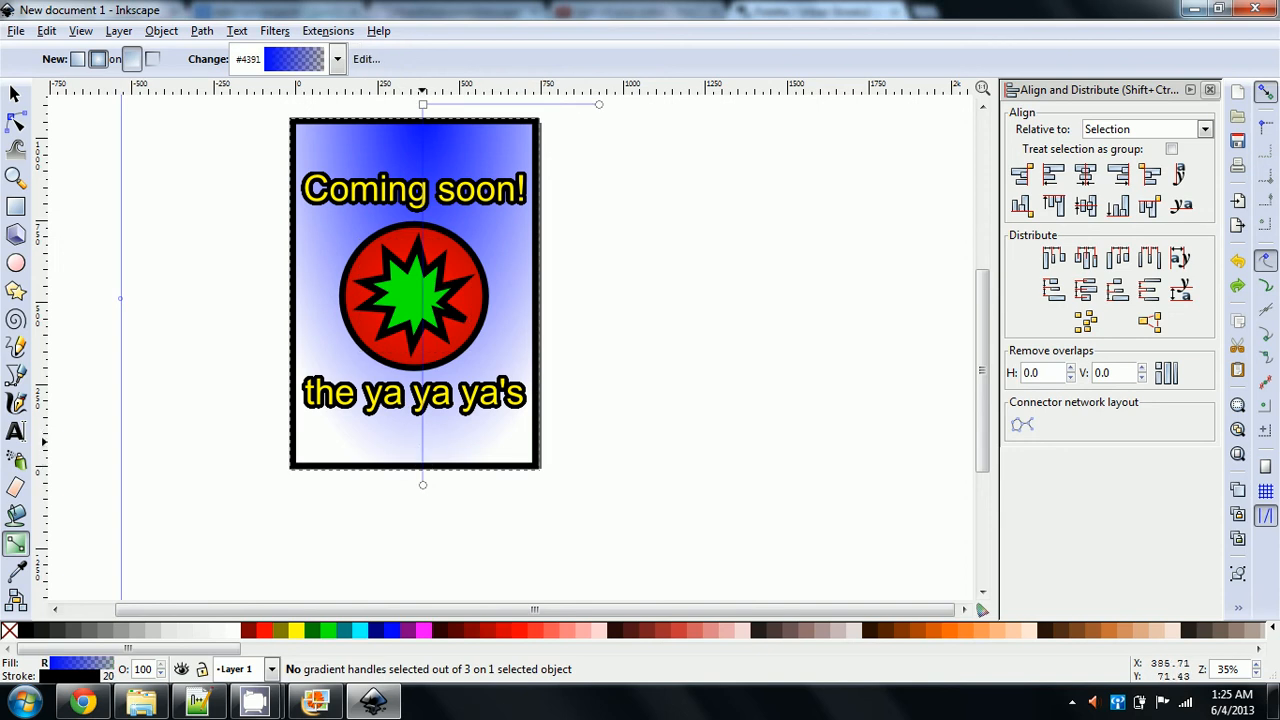
double_click(422, 443)
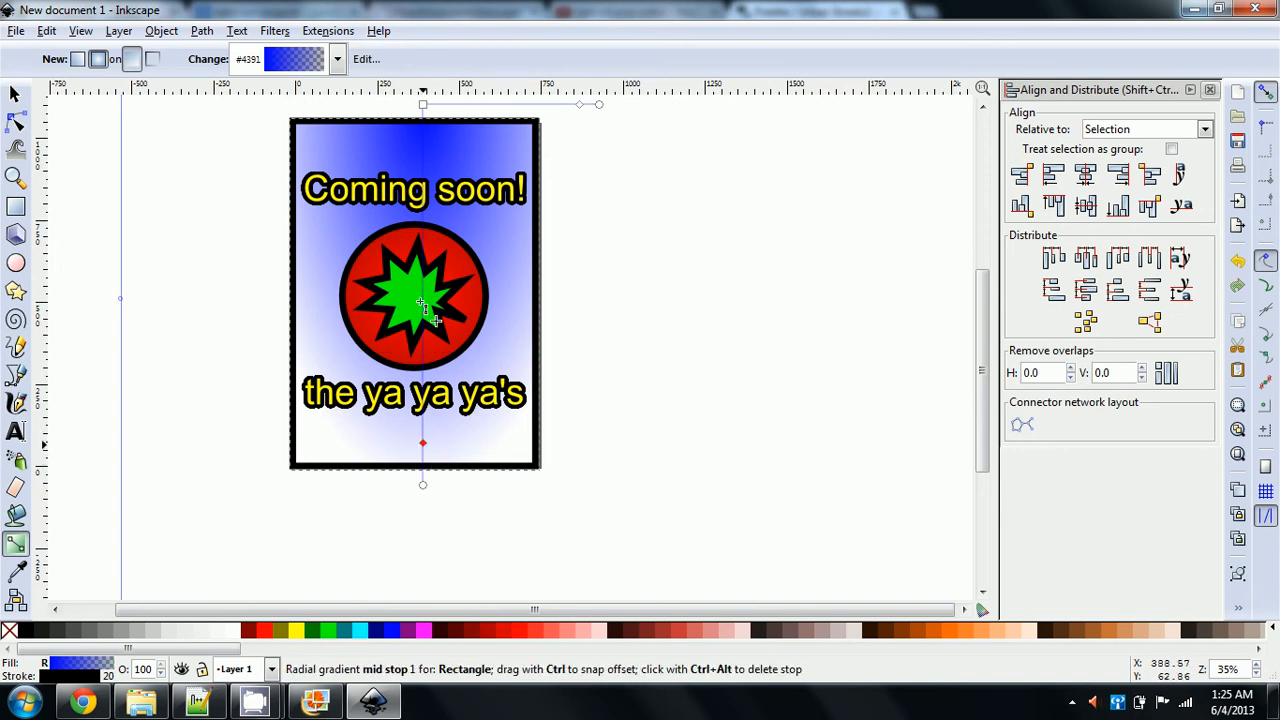
drag(422, 443, 422, 302)
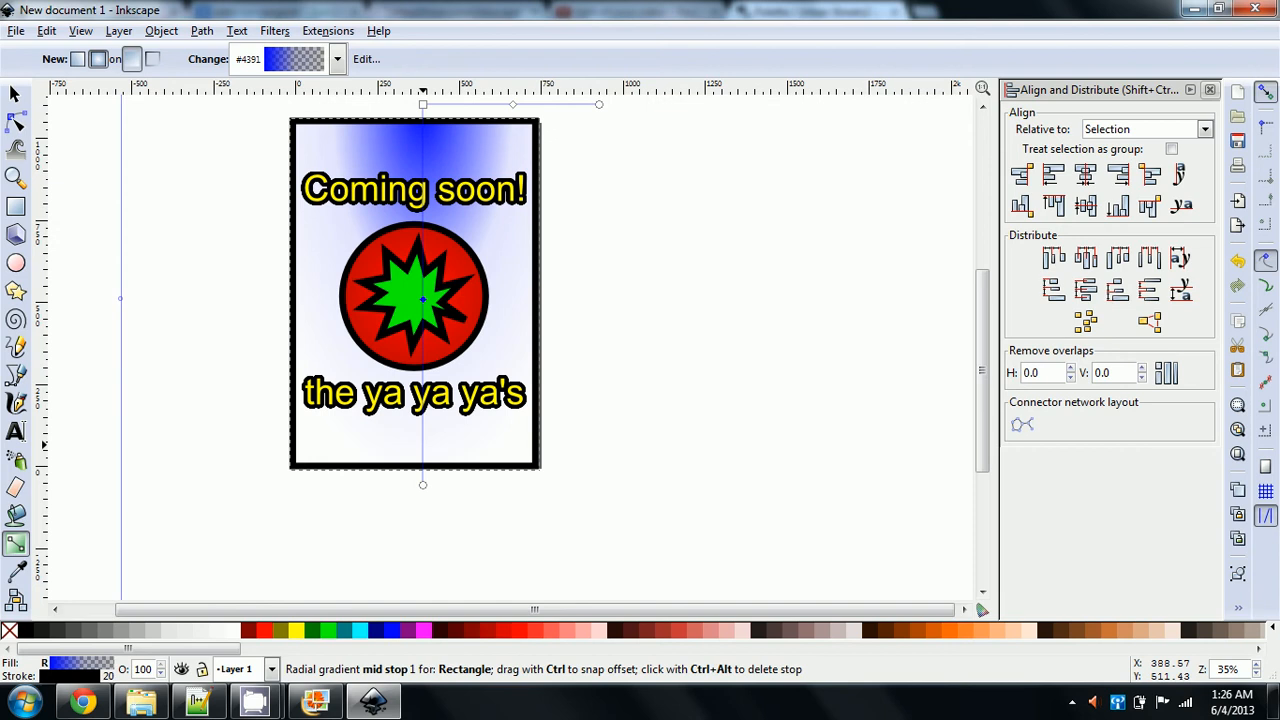
Step: Replace the rectangle's radial gradient with a linear one drawn vertically from above its top edge to below its bottom edge
scroll(435, 205, up, 10)
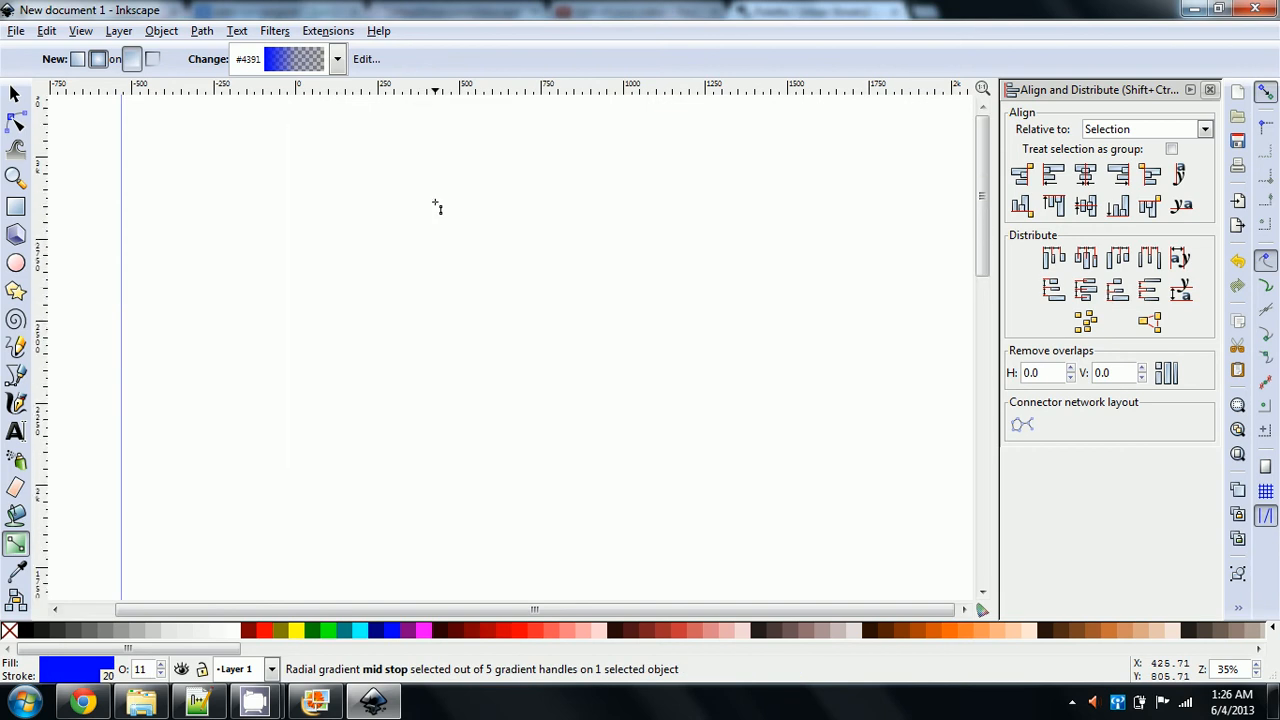
scroll(435, 205, down, 8)
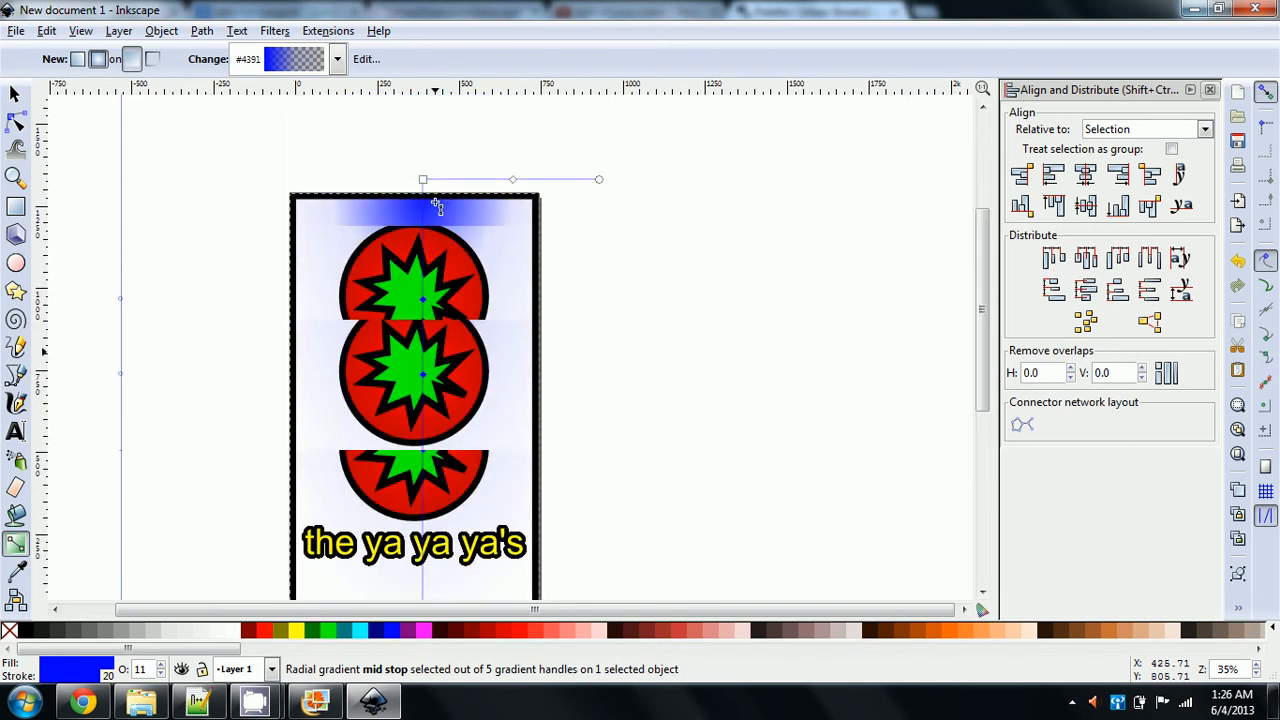
scroll(435, 205, down, 5)
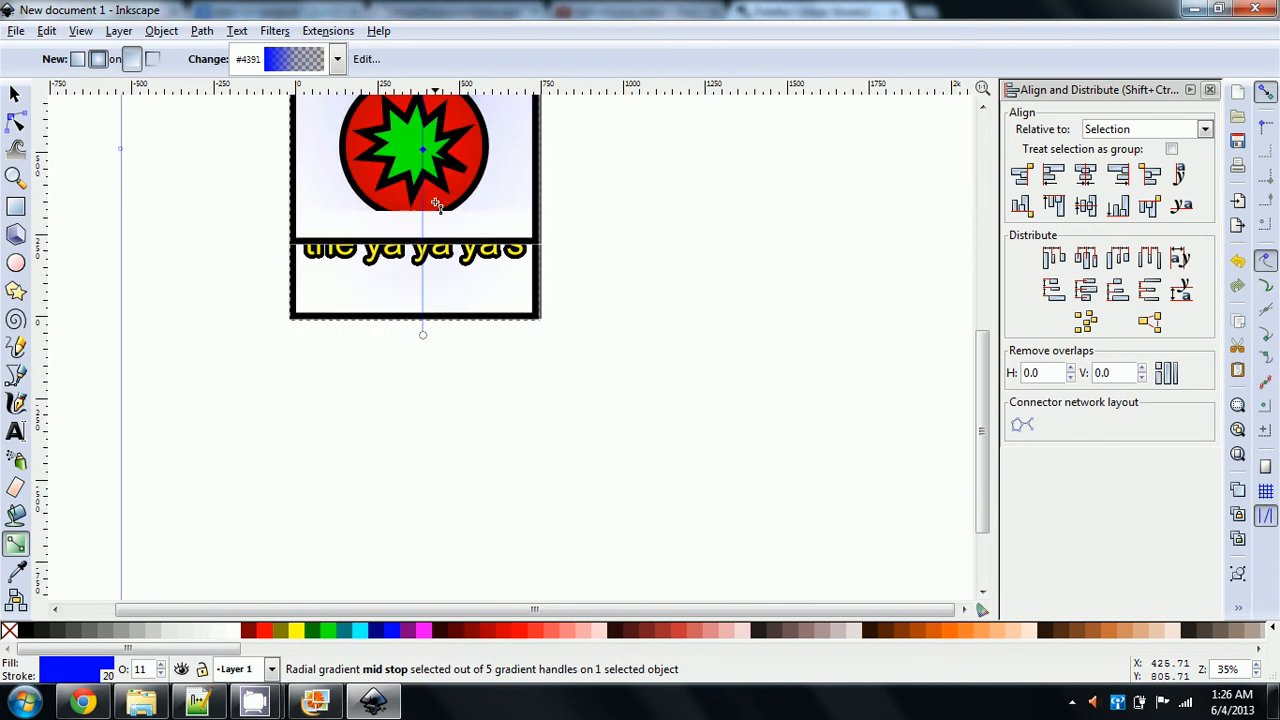
scroll(437, 205, up, 2)
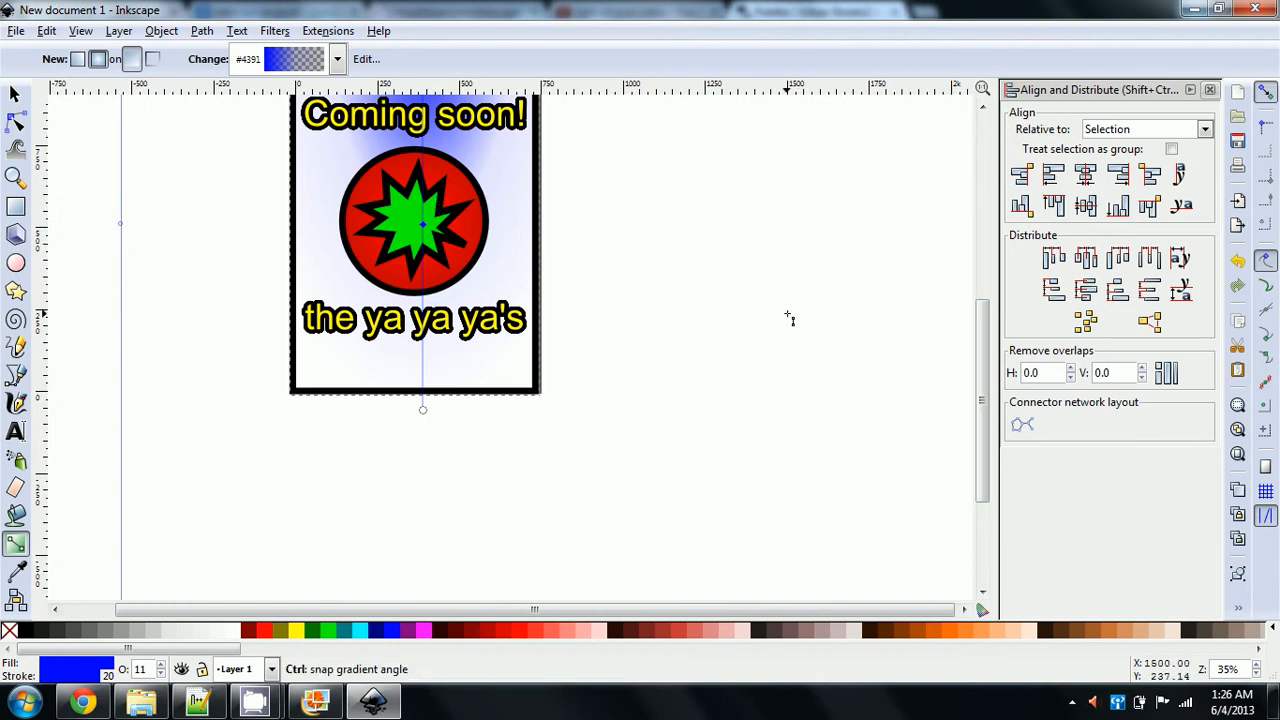
ctrl+scroll(790, 318, down, 2)
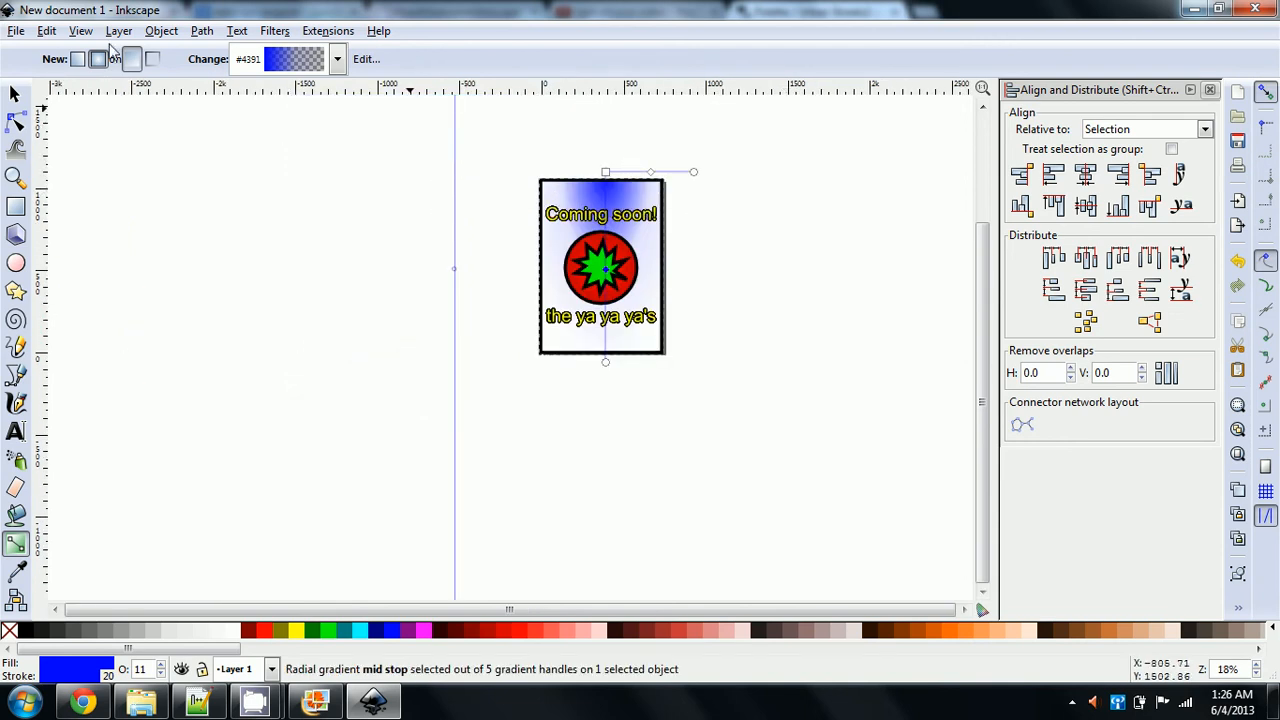
click(78, 59)
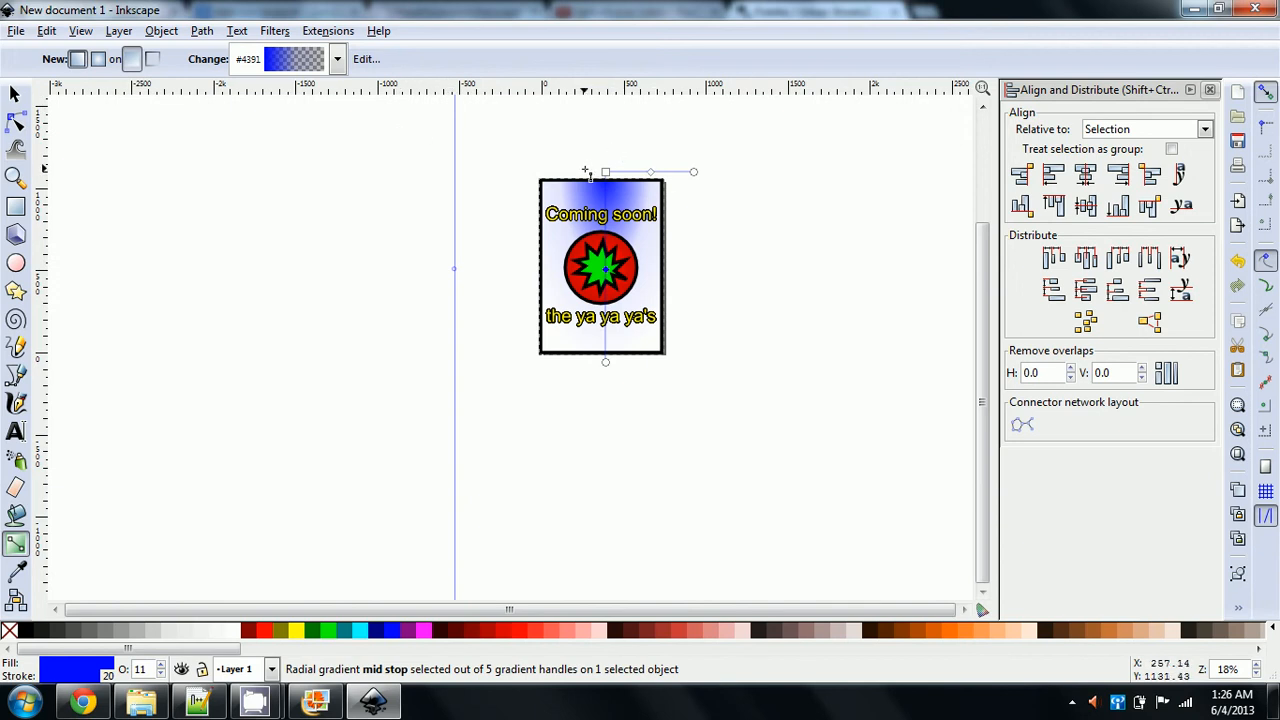
drag(585, 168, 583, 372)
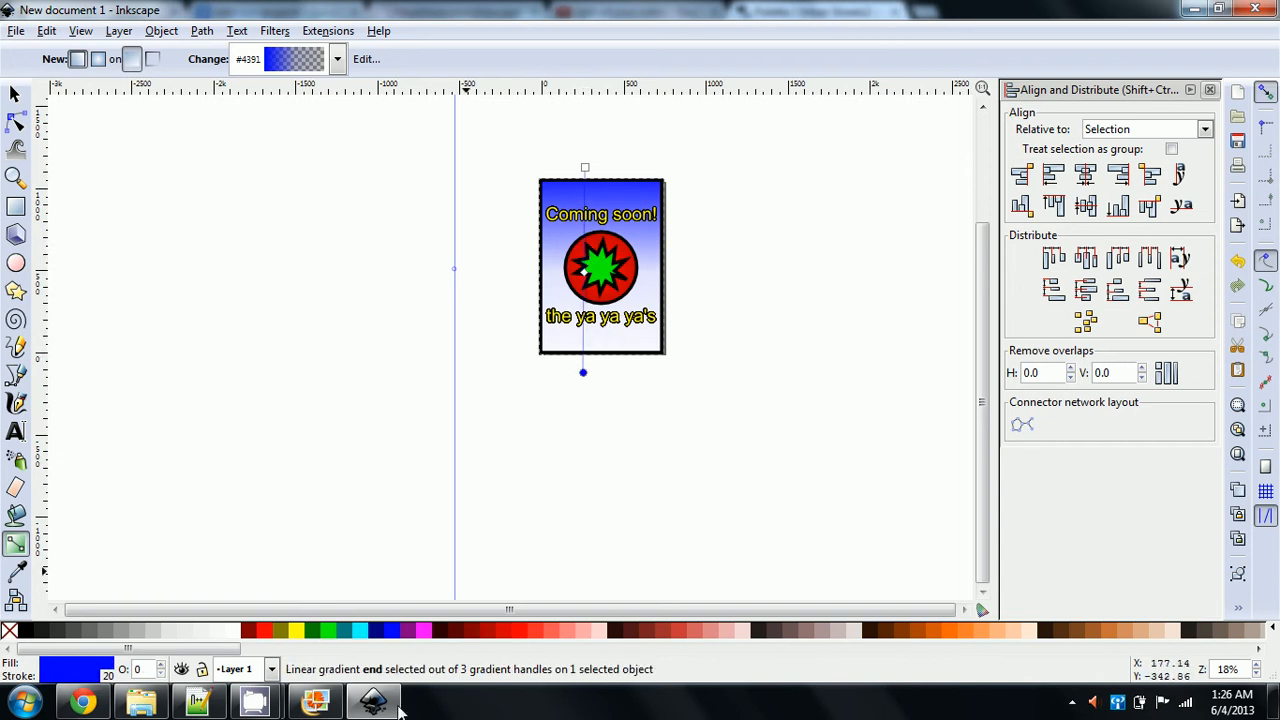
Step: Colour the start and end stops of the rectangle's linear gradient Navy (#000080) and its middle stop opaque blue
click(372, 637)
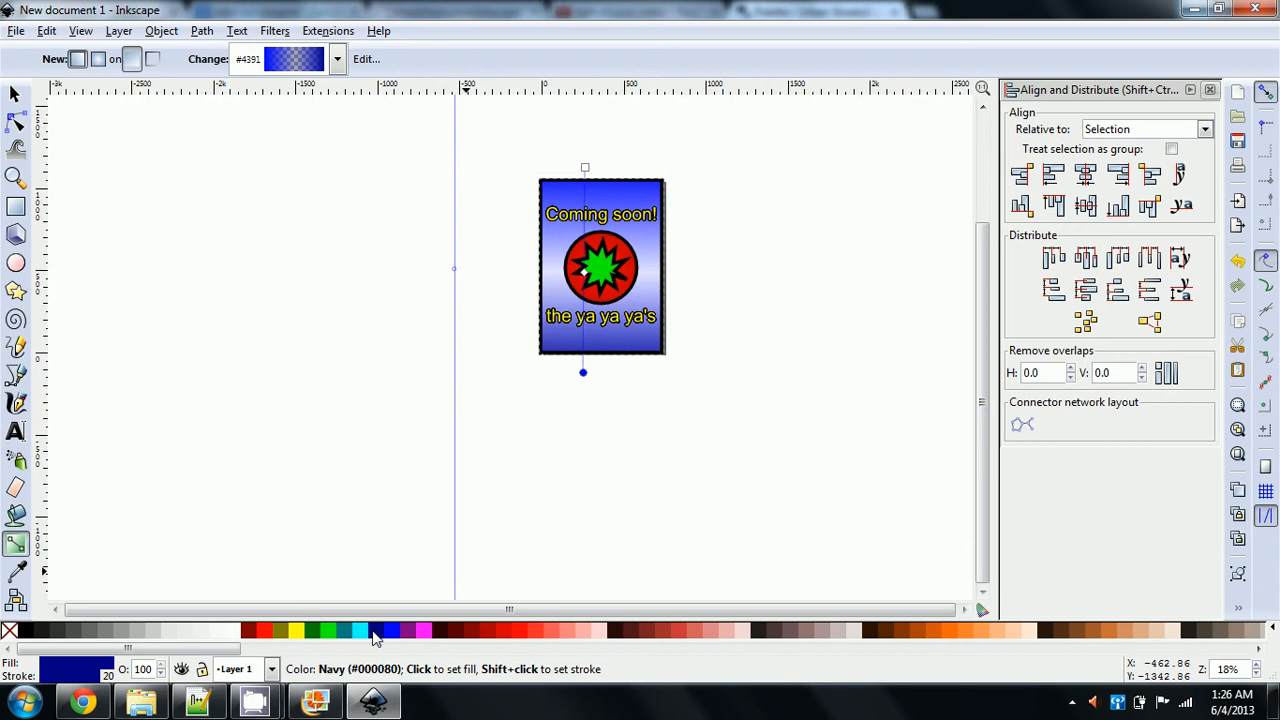
click(585, 167)
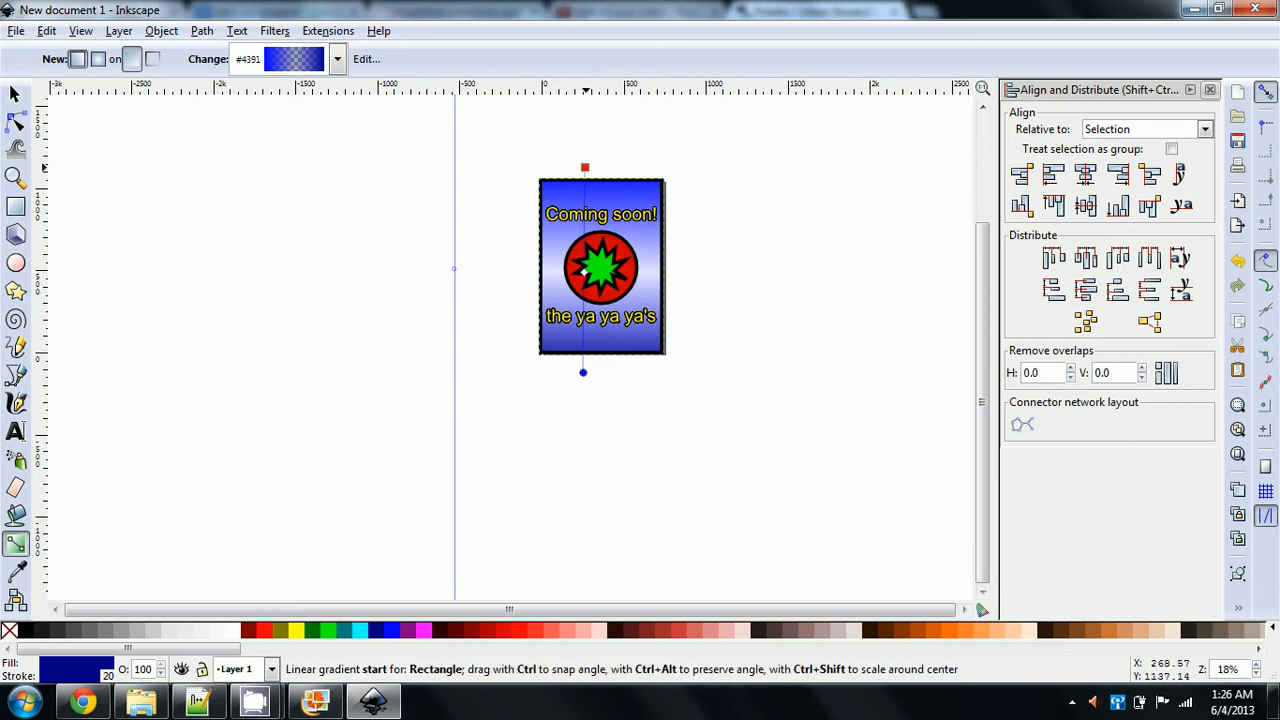
click(372, 637)
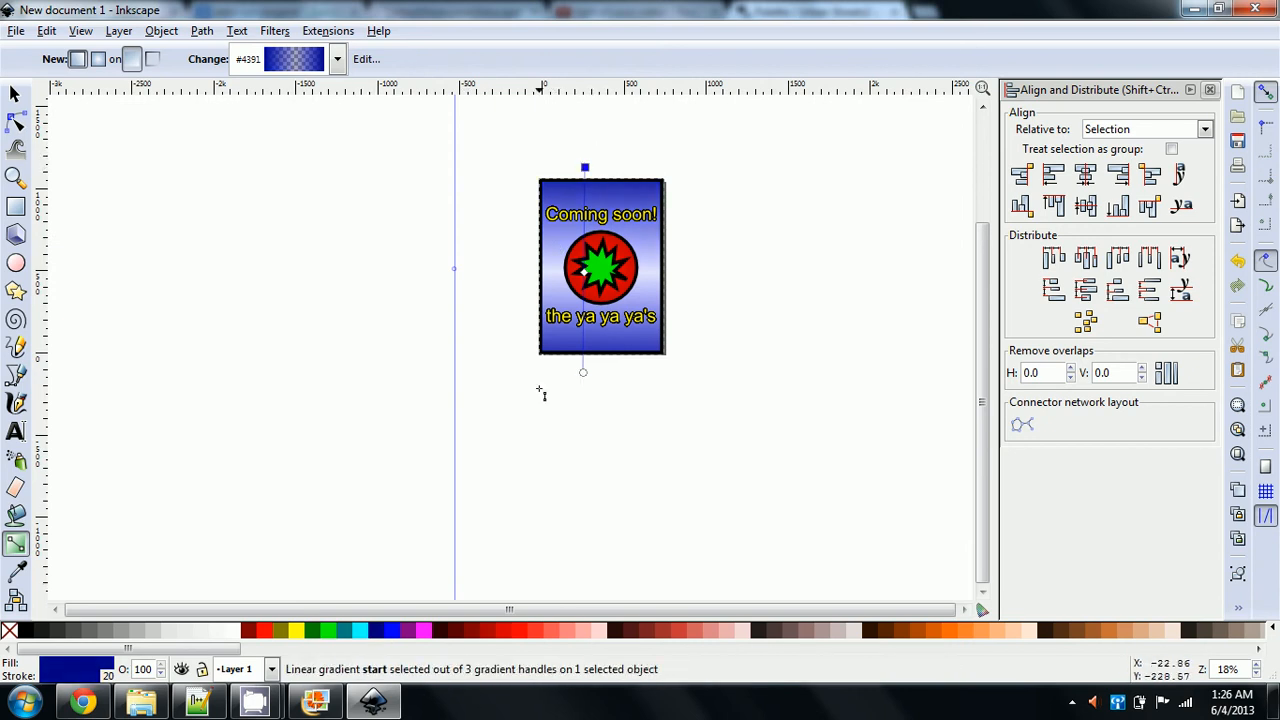
click(584, 274)
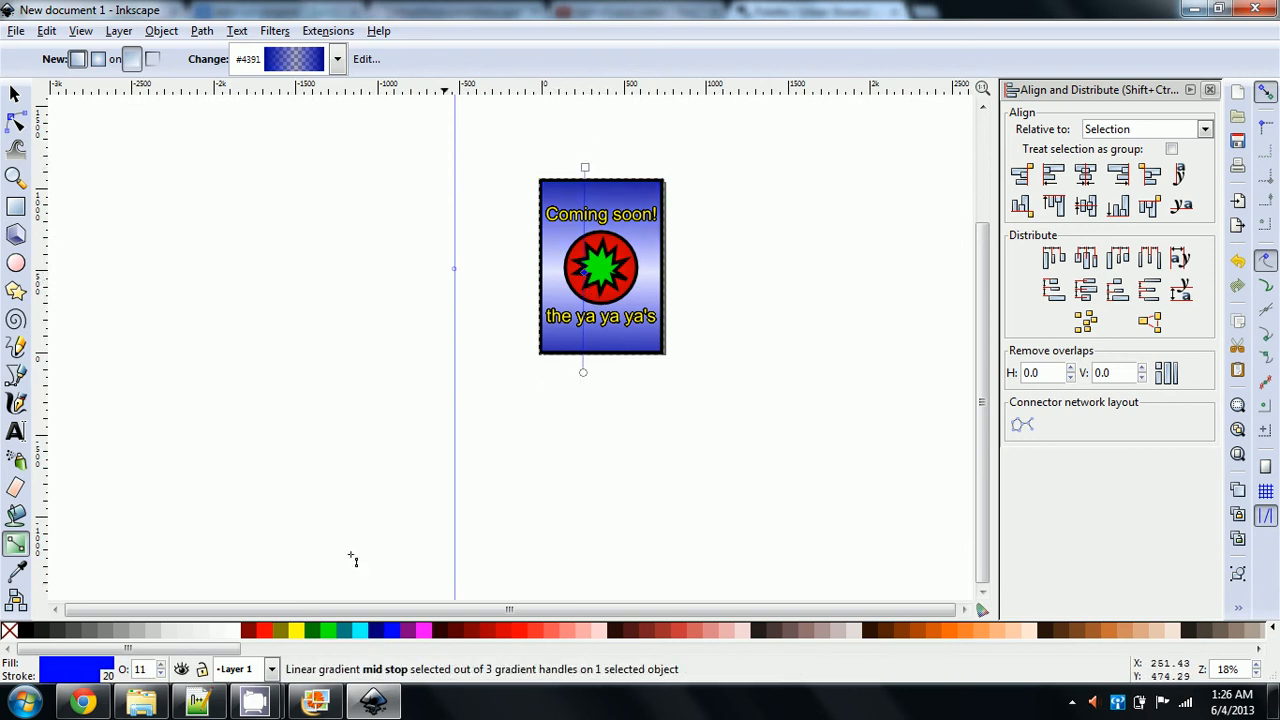
click(392, 634)
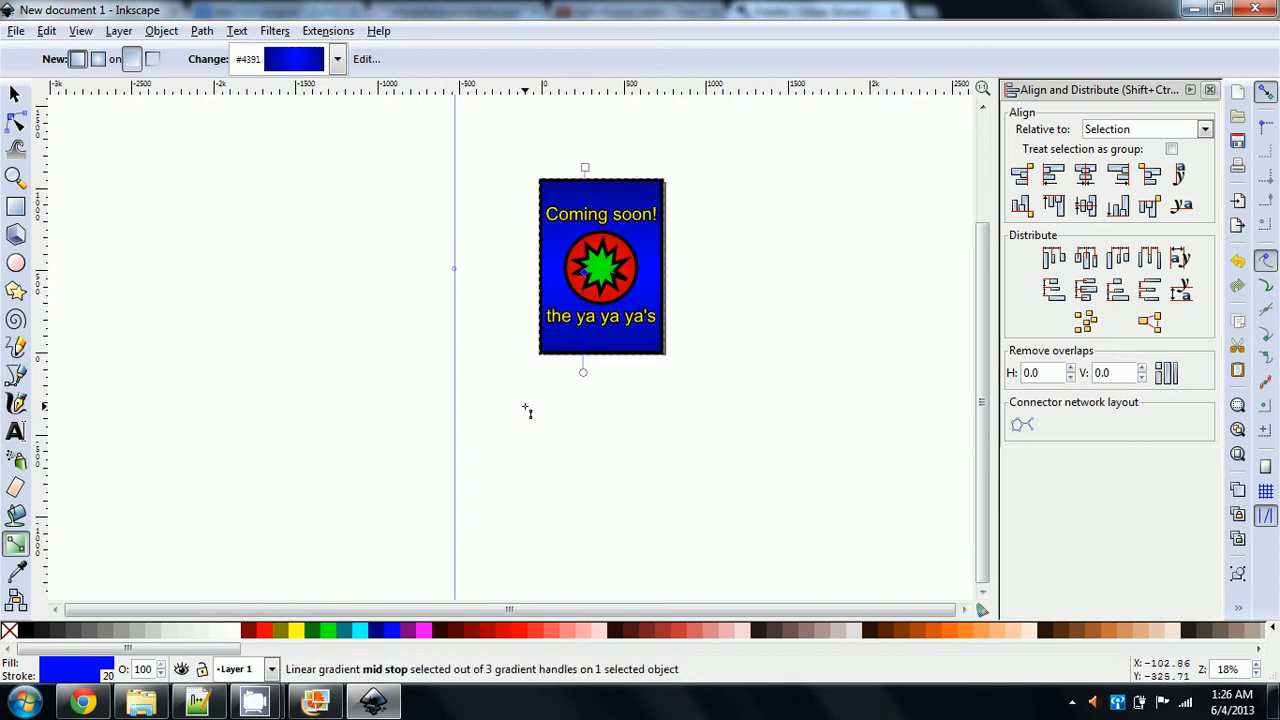
Step: Change the middle stop of the background gradient to the lighter blue #0066FF
scroll(621, 375, up, 3)
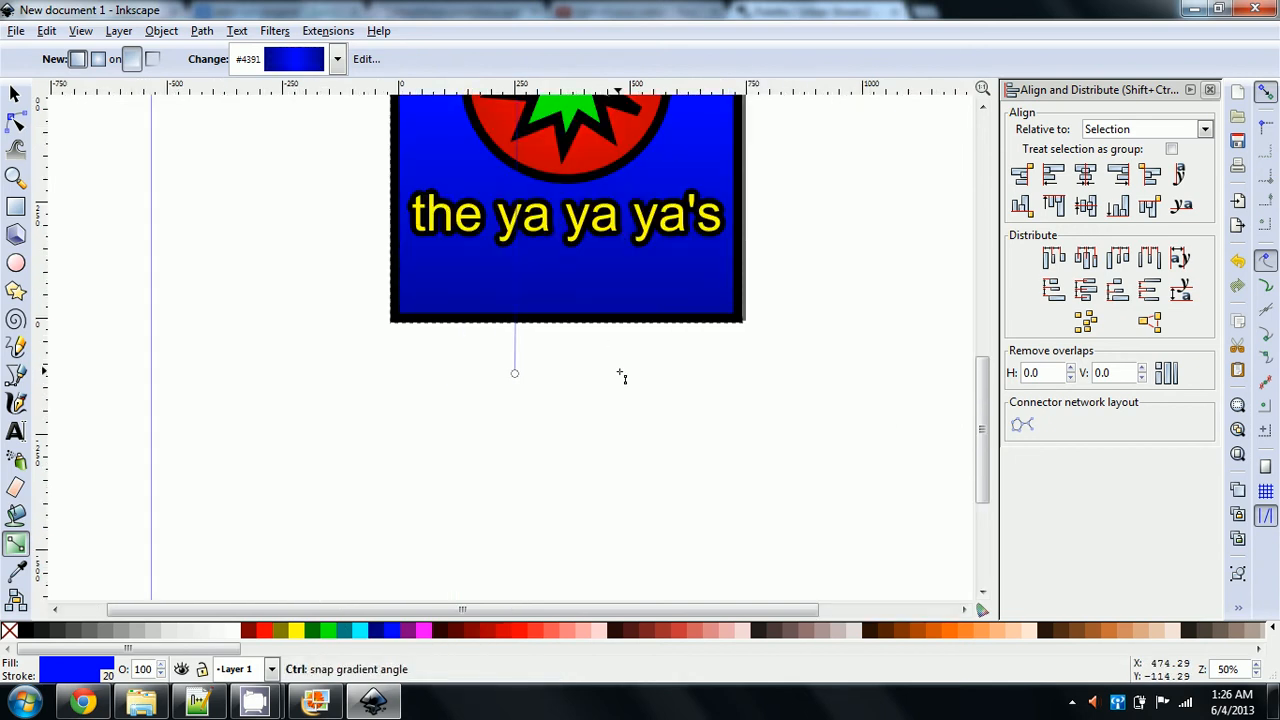
scroll(621, 375, up, 5)
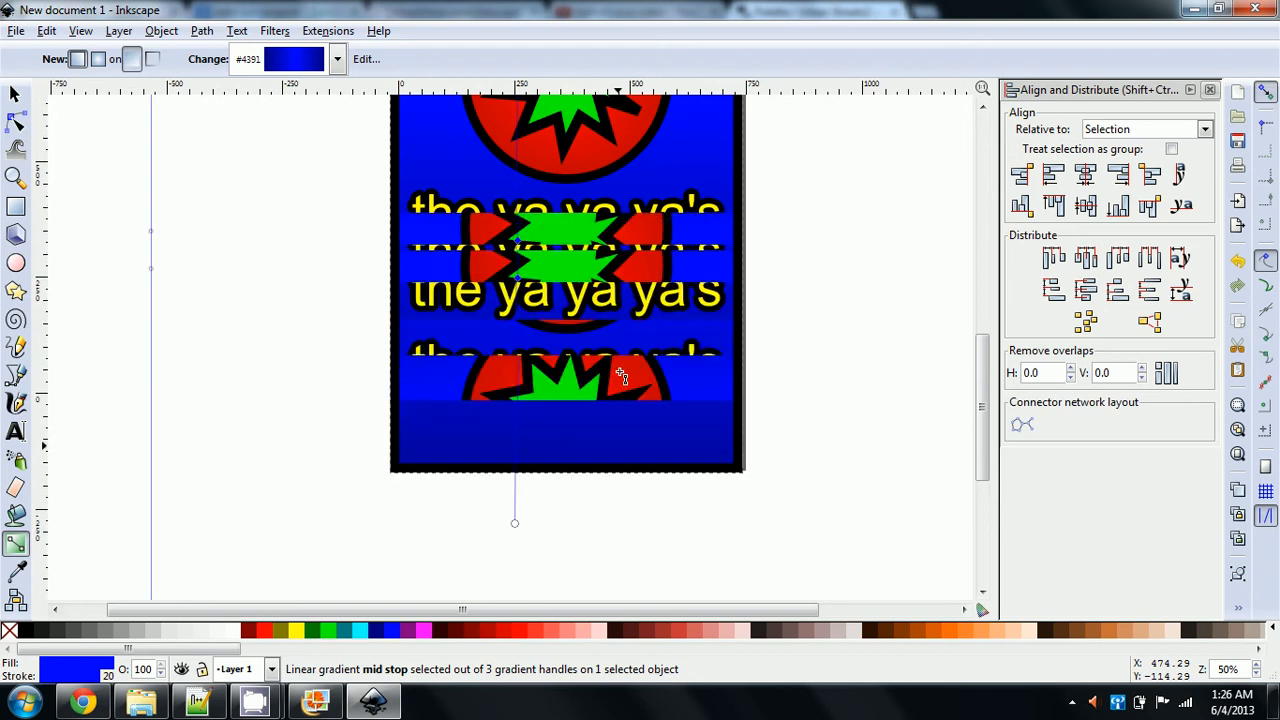
scroll(621, 375, down, 2)
scroll(621, 375, up, 1)
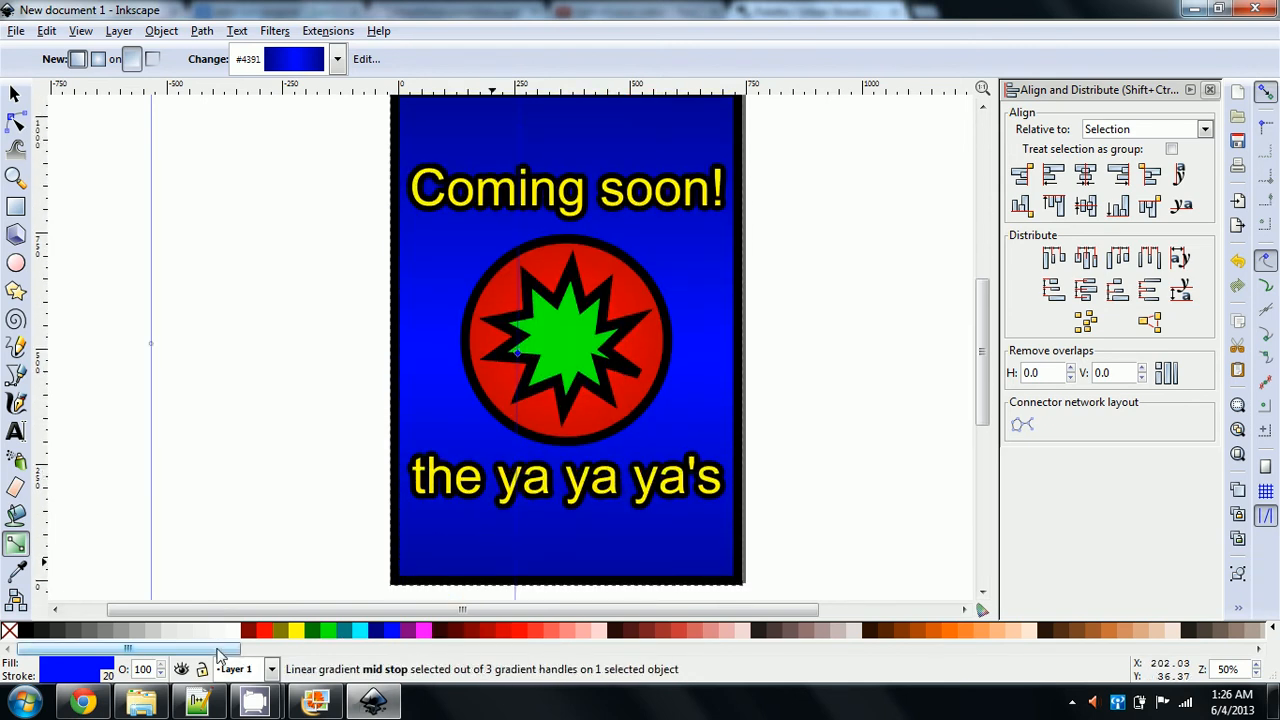
drag(229, 650, 801, 650)
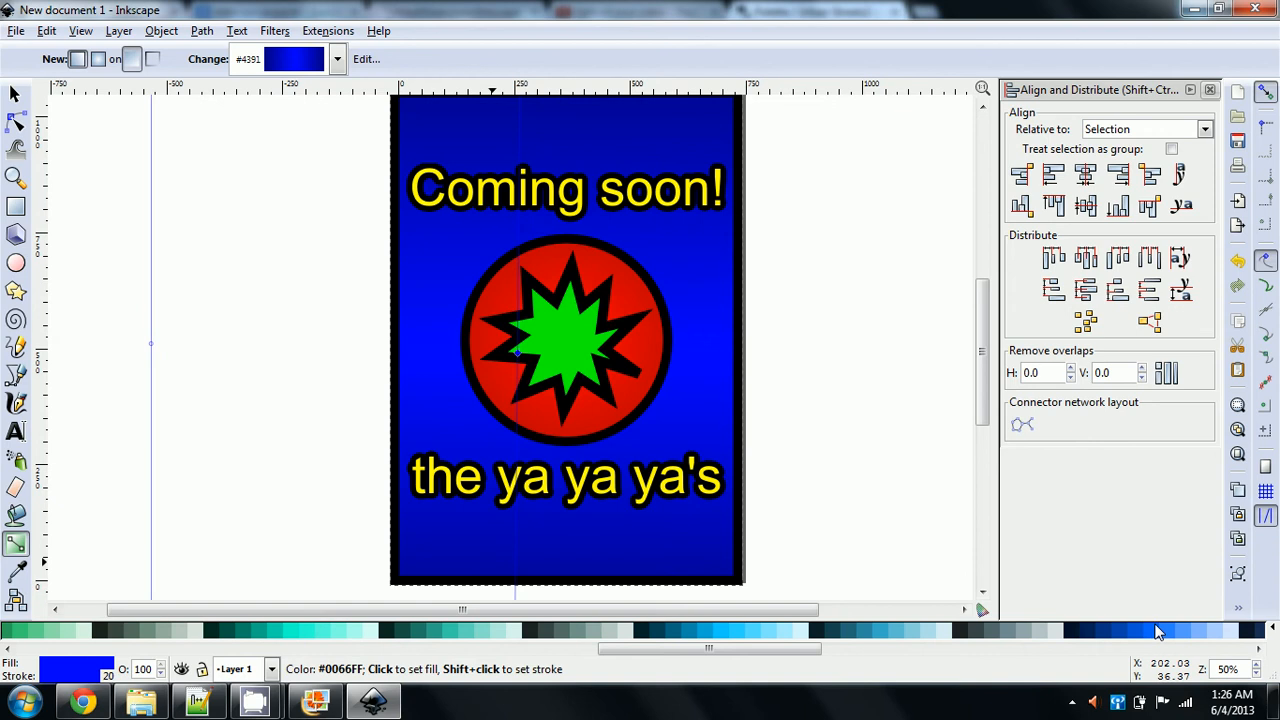
click(1158, 631)
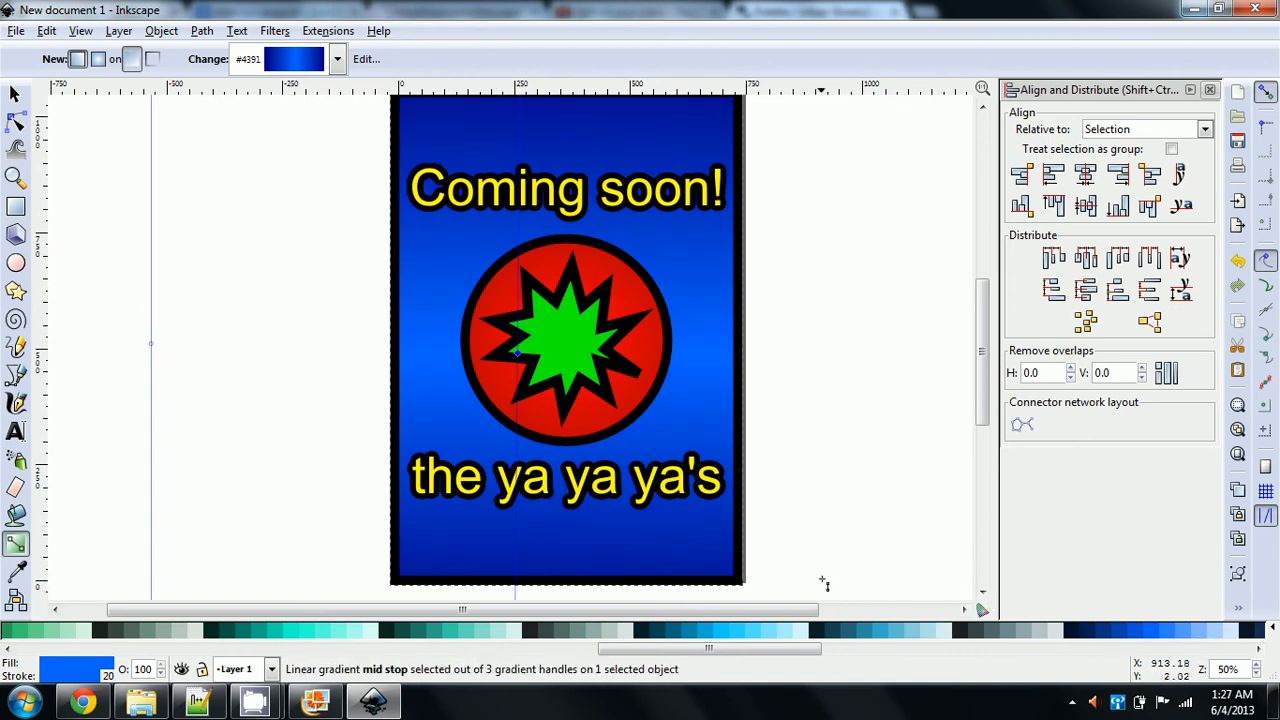
scroll(830, 550, up, 1)
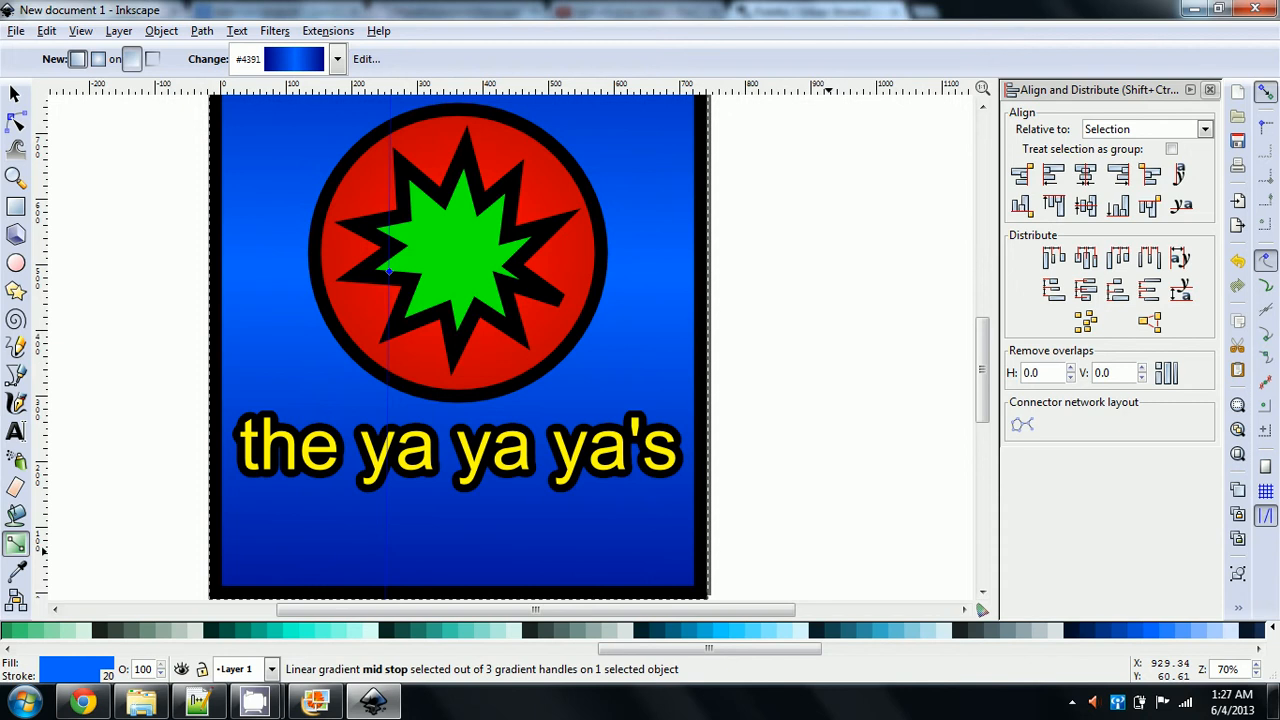
key(ctrl)
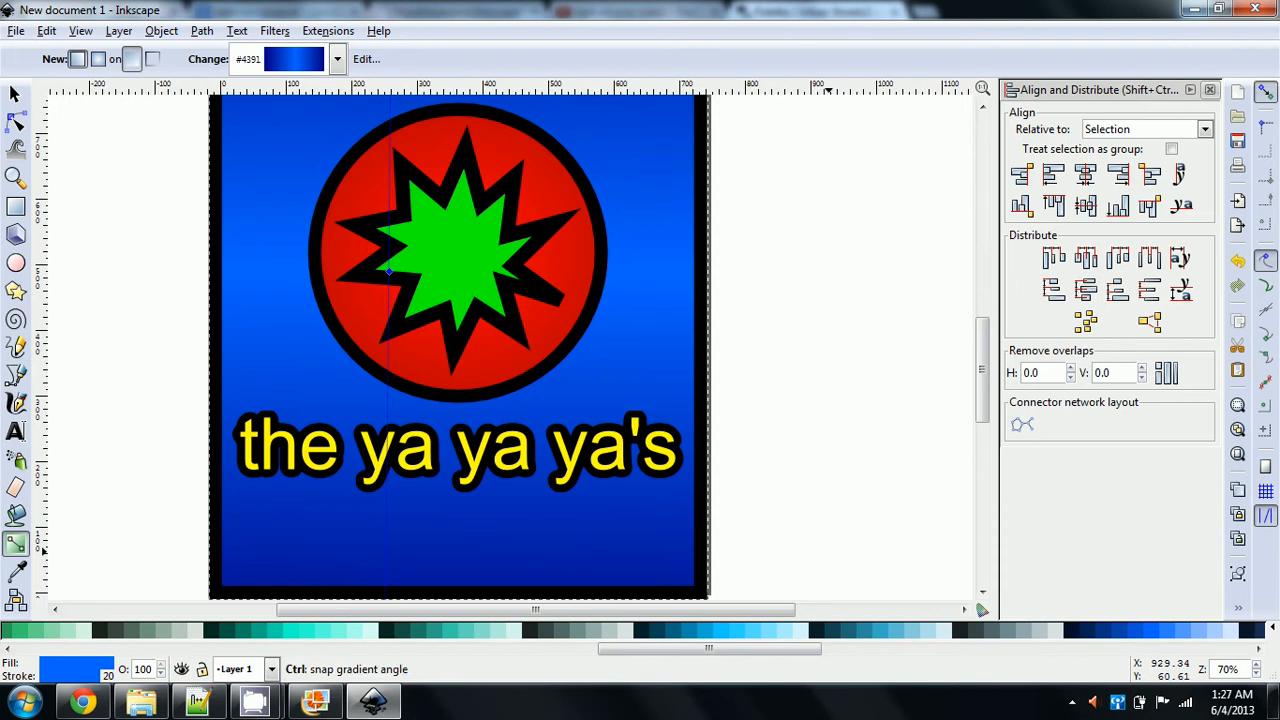
scroll(830, 552, down, 4)
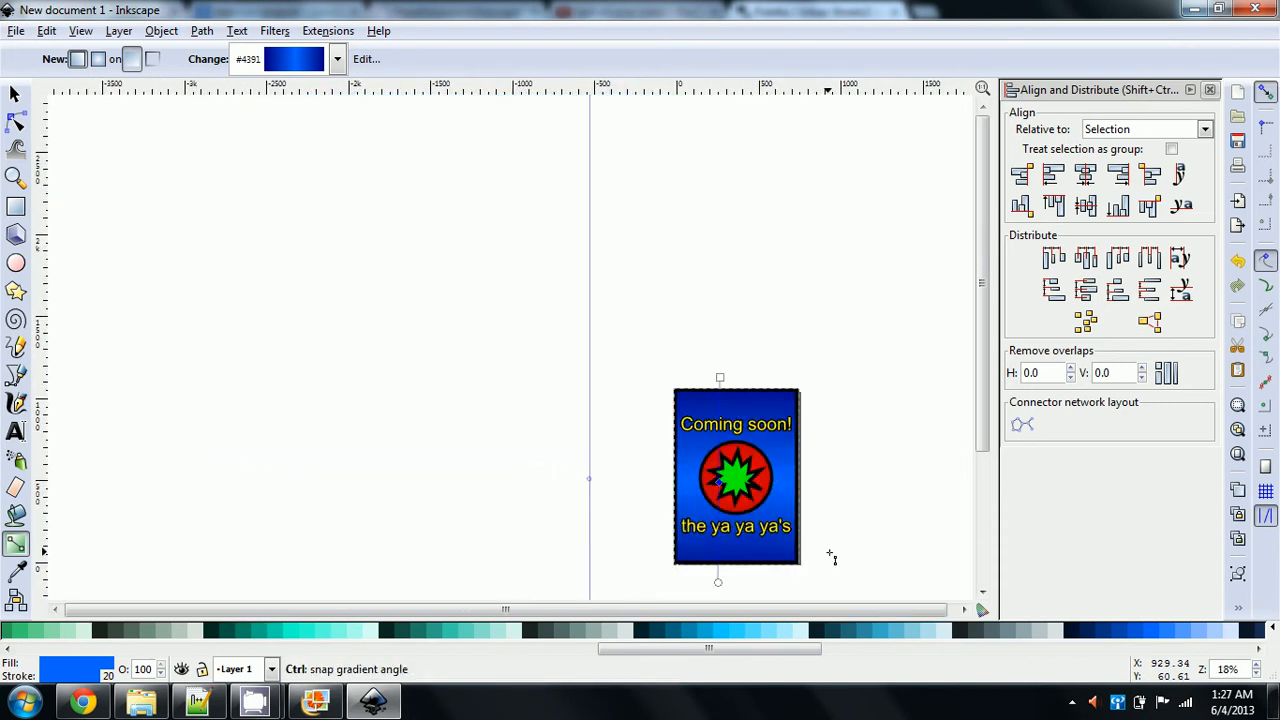
scroll(830, 556, up, 1)
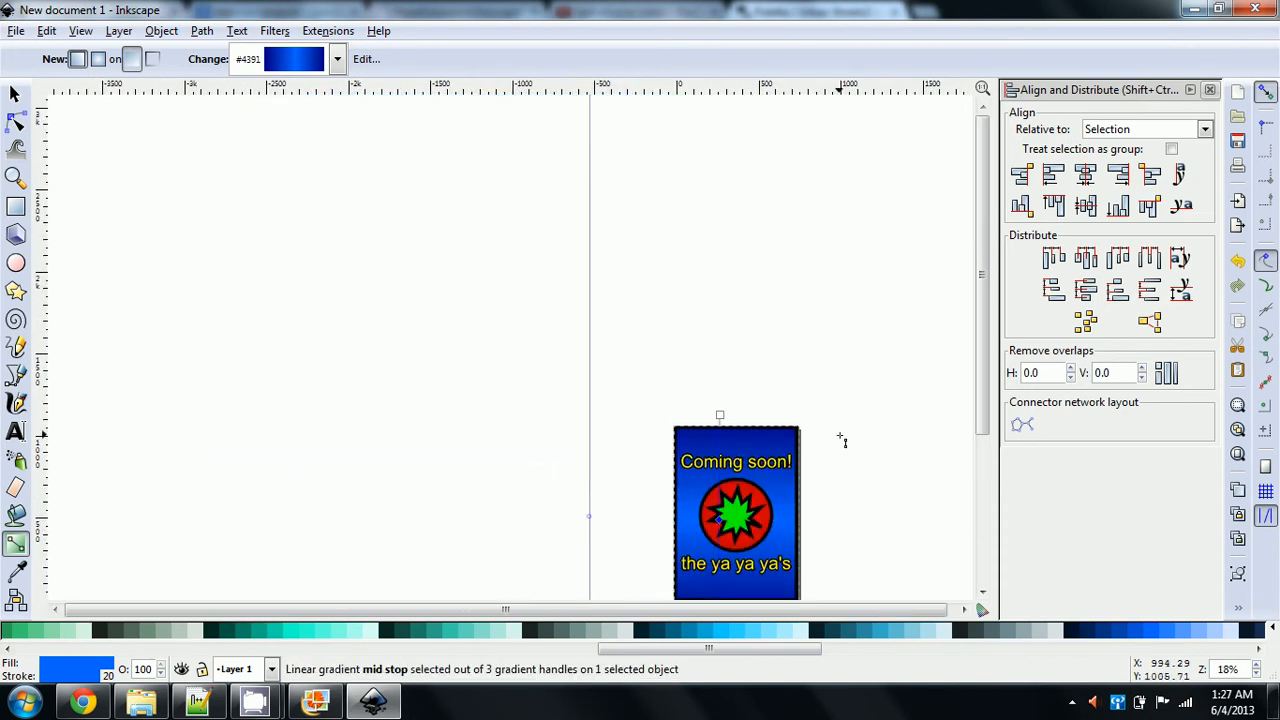
scroll(840, 436, down, 8)
scroll(840, 437, up, 4)
scroll(841, 440, down, 1)
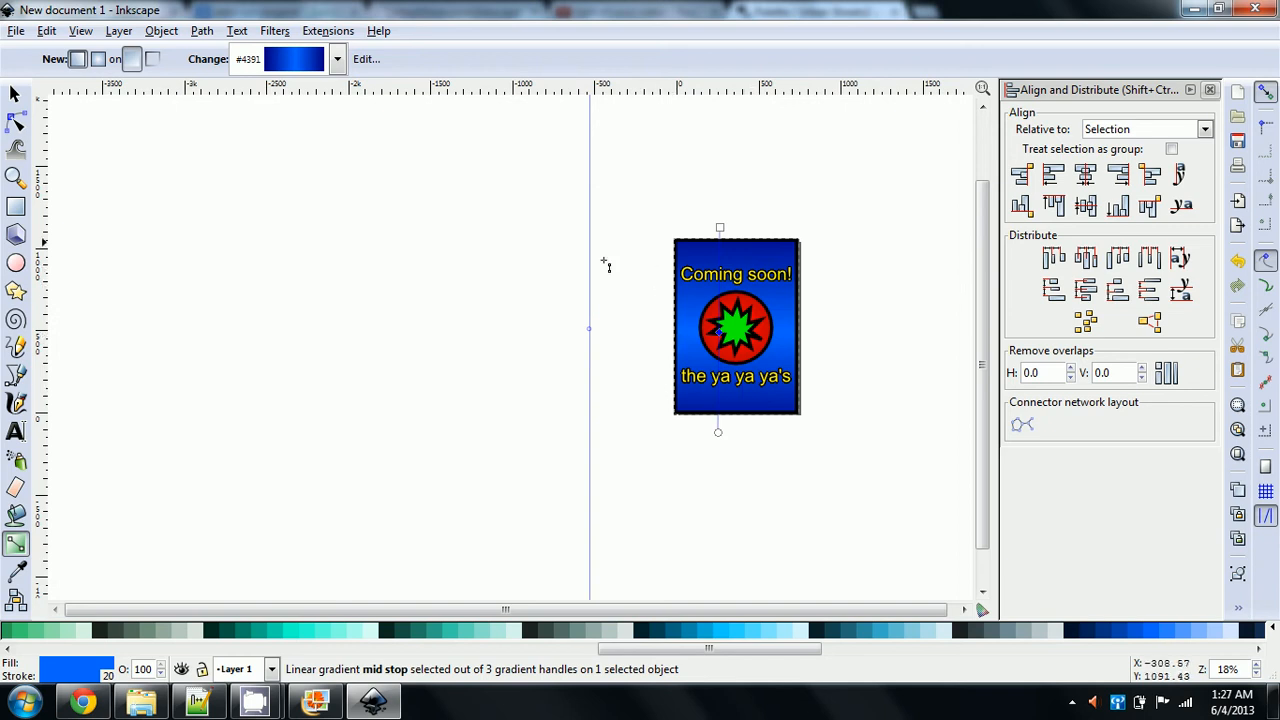
Step: Select the background rectangle and review its bitmap export settings, closing them without exporting
click(15, 95)
click(422, 208)
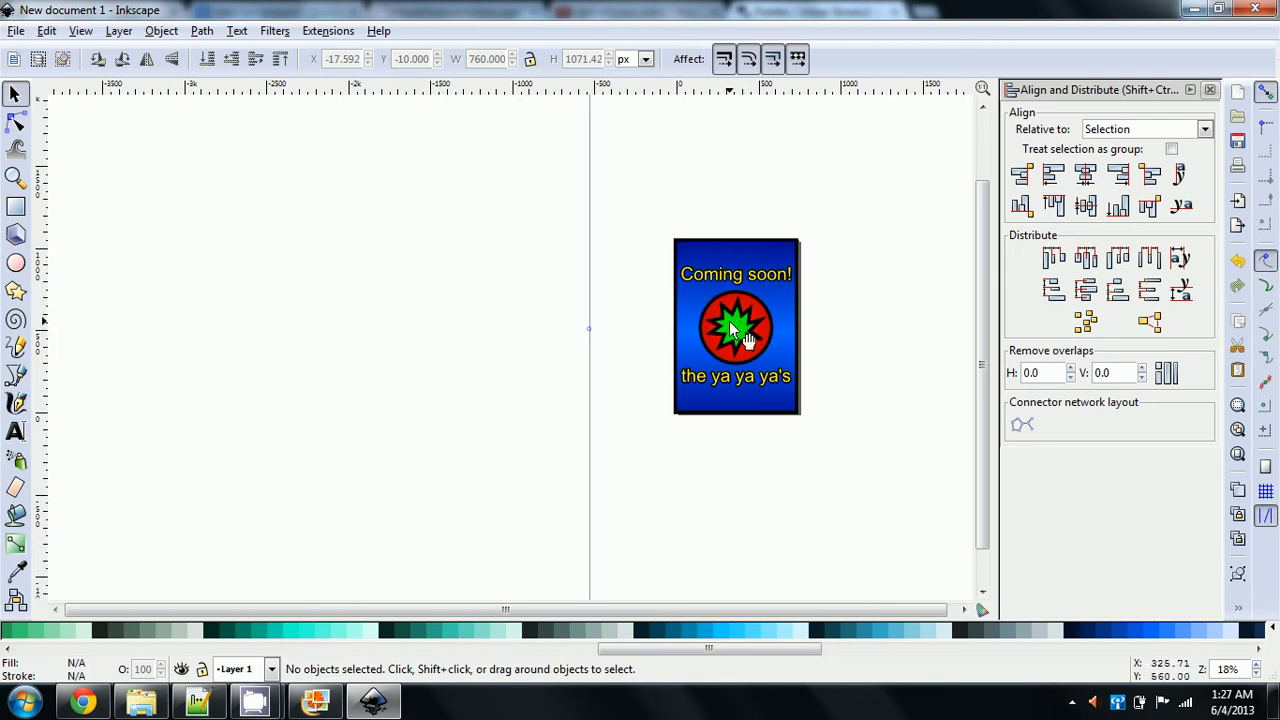
click(678, 304)
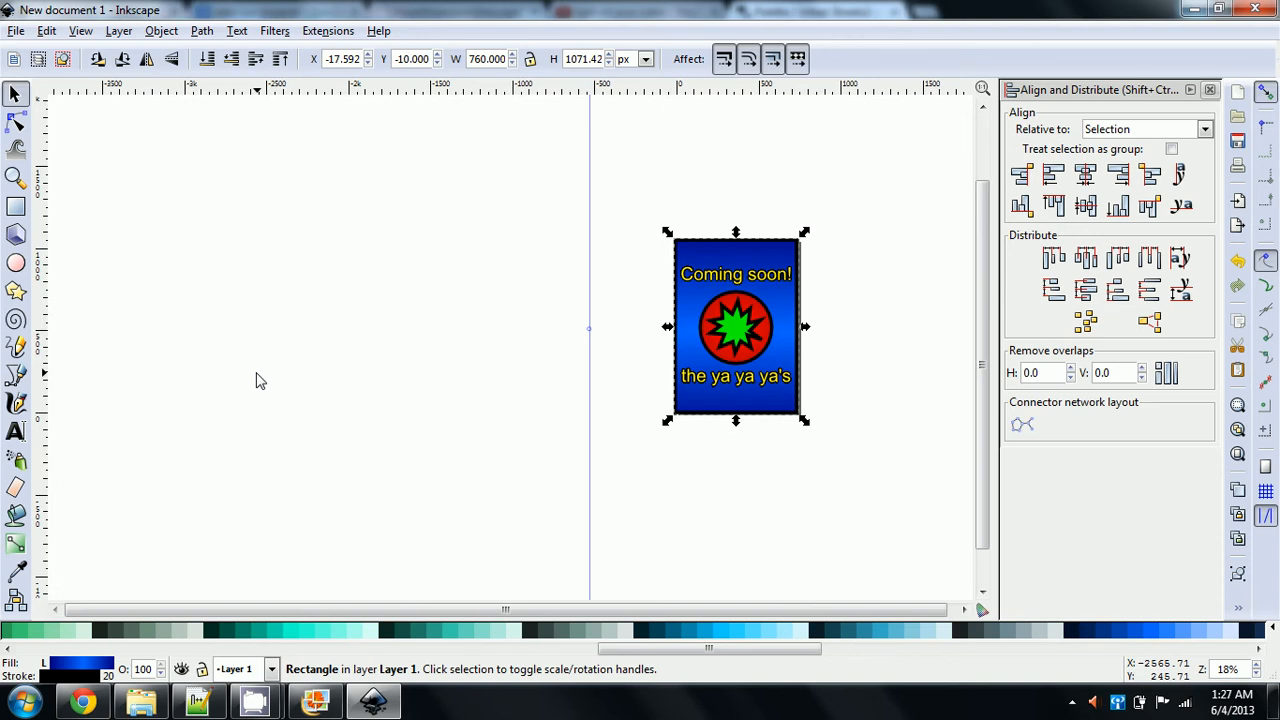
click(17, 31)
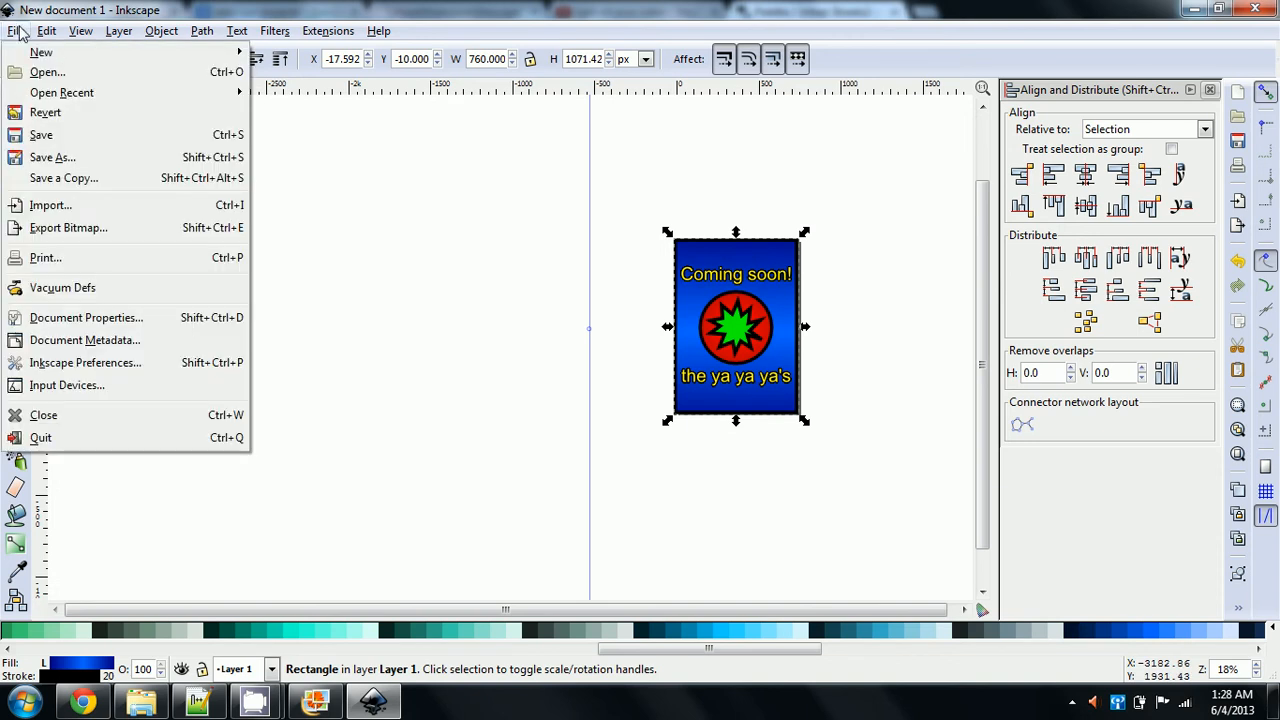
click(63, 228)
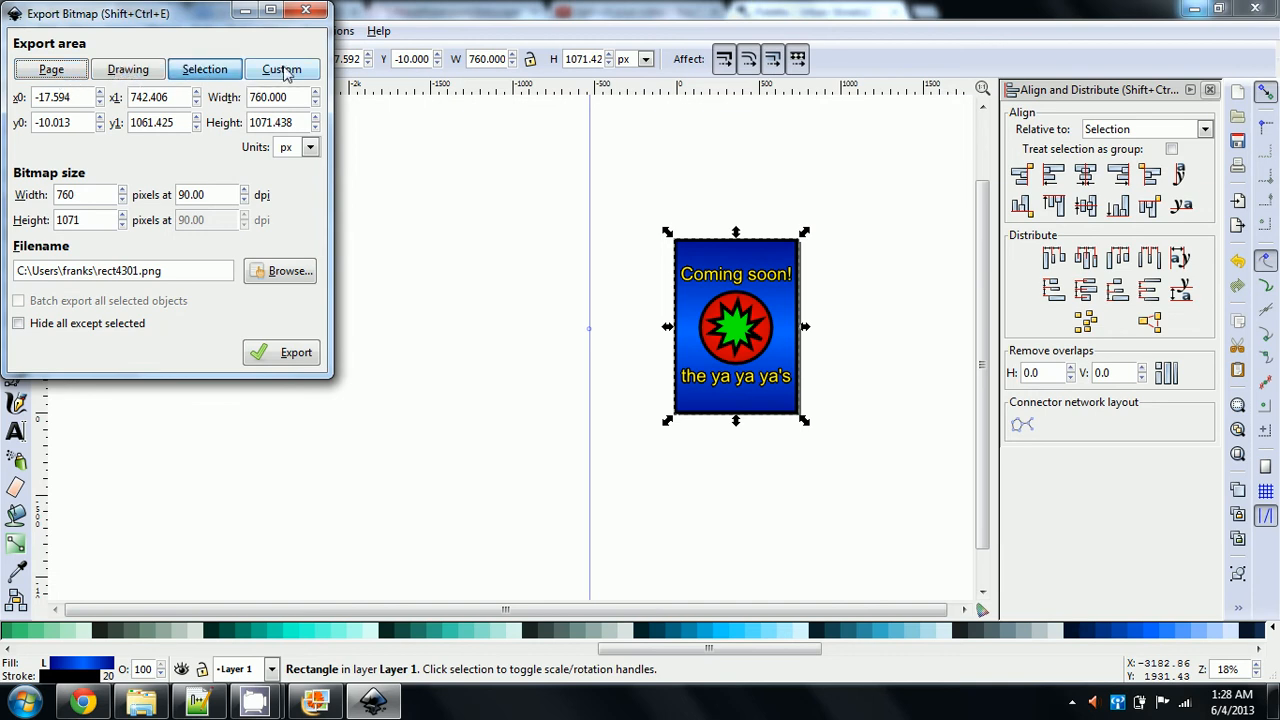
click(310, 14)
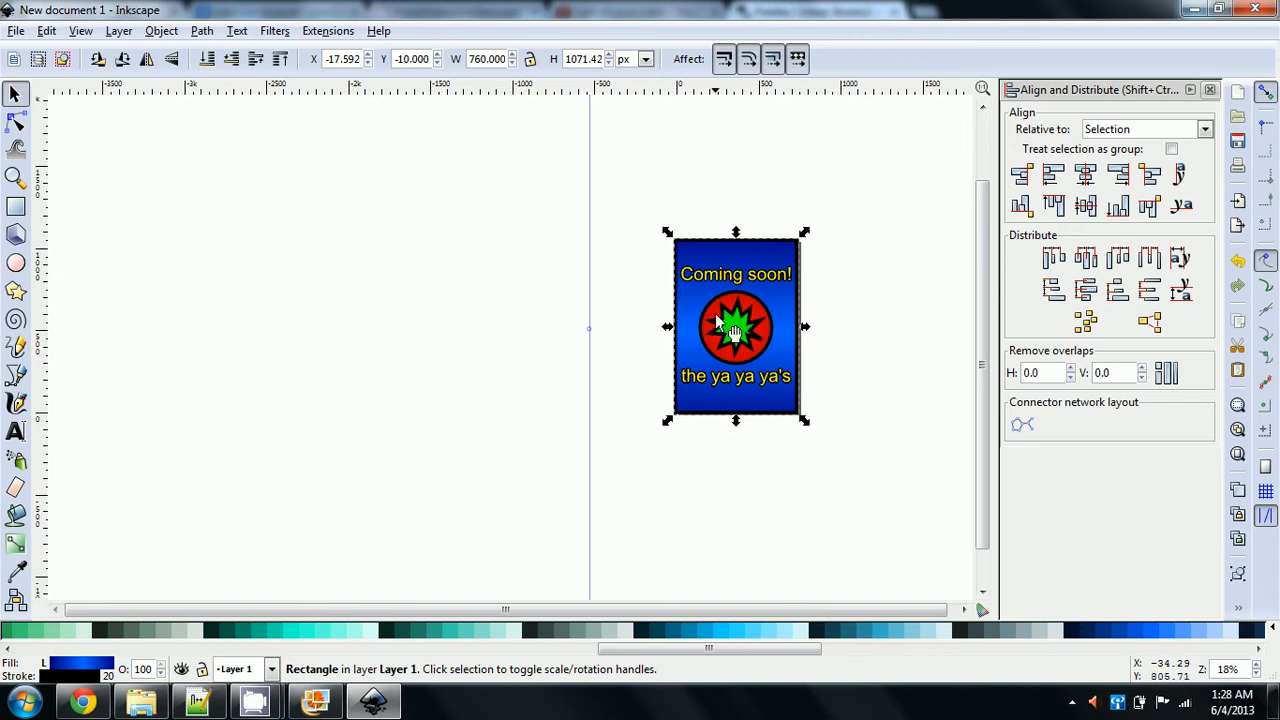
Step: Open the Text and Font settings, select both the "Coming soon!" and "the ya ya ya's" texts, and maximise the settings window
click(698, 382)
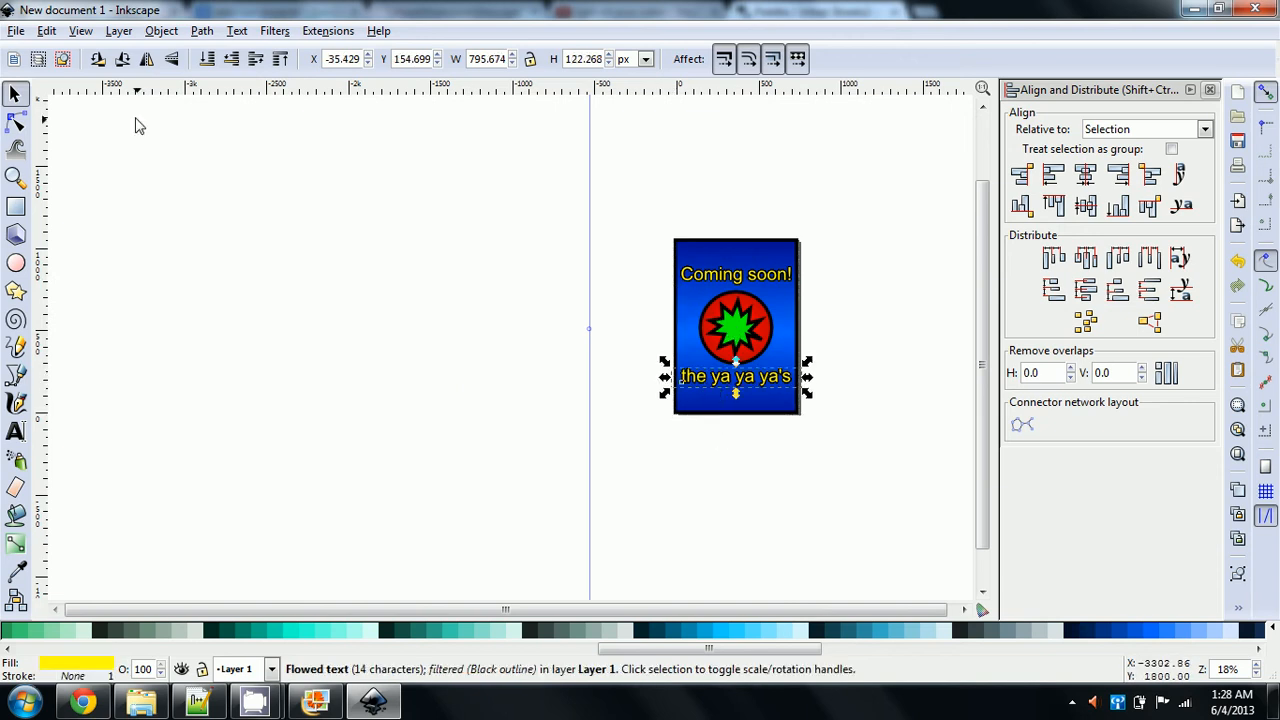
click(15, 431)
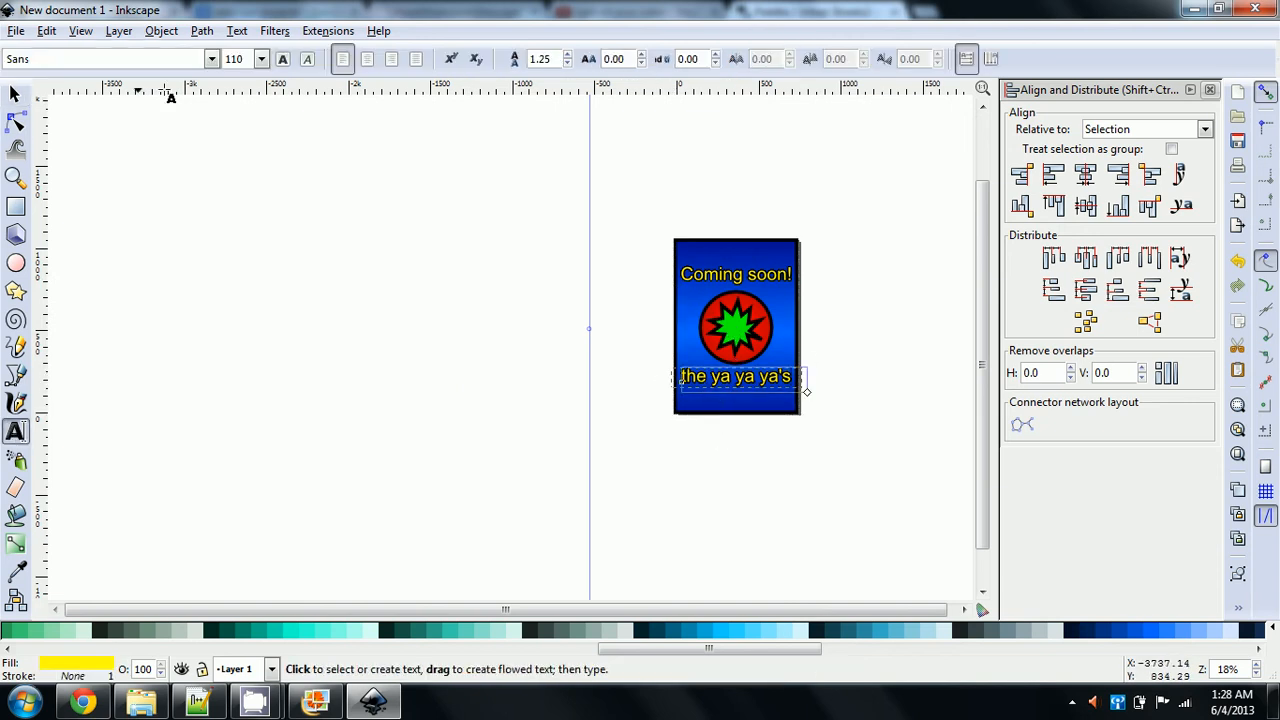
click(718, 275)
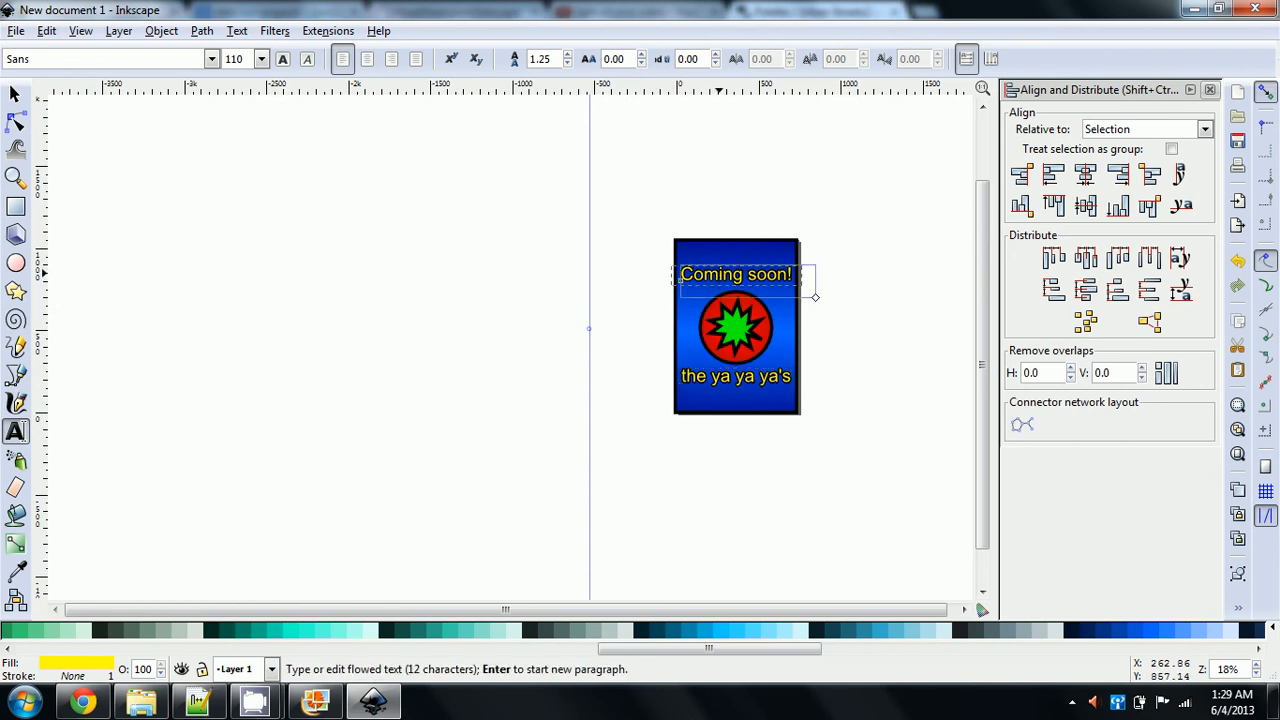
click(242, 32)
click(260, 55)
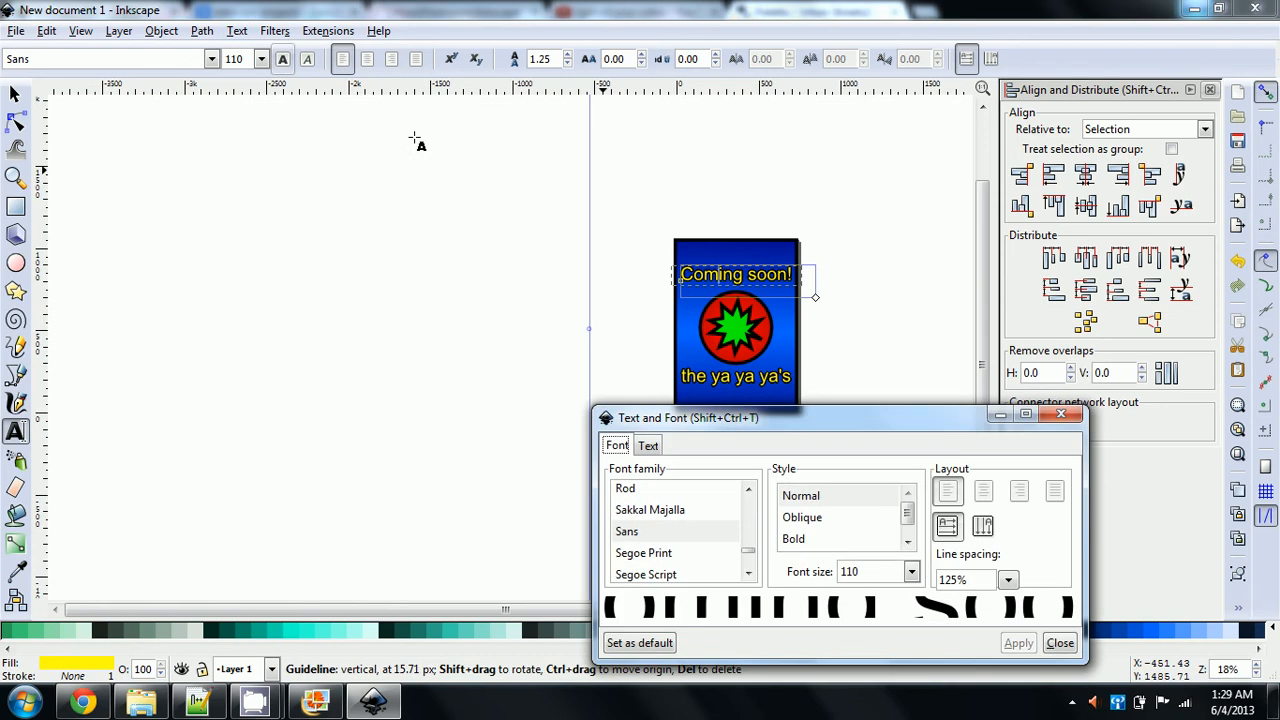
click(694, 372)
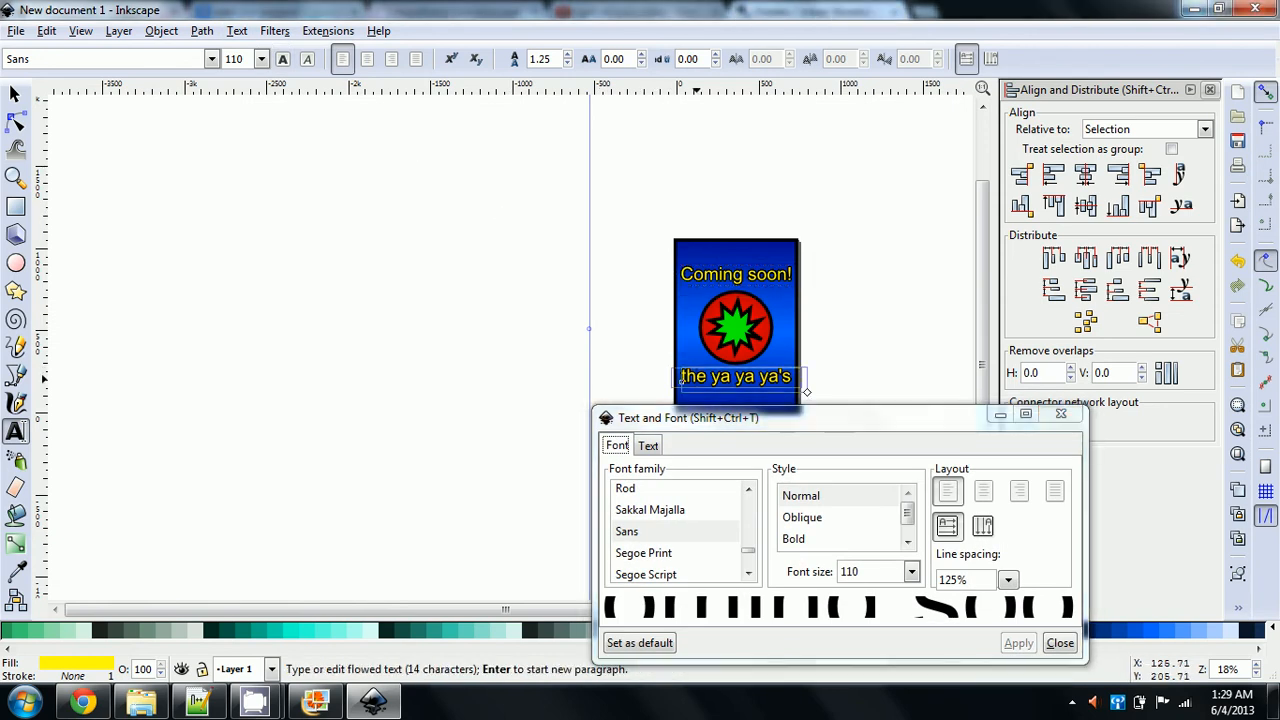
click(15, 95)
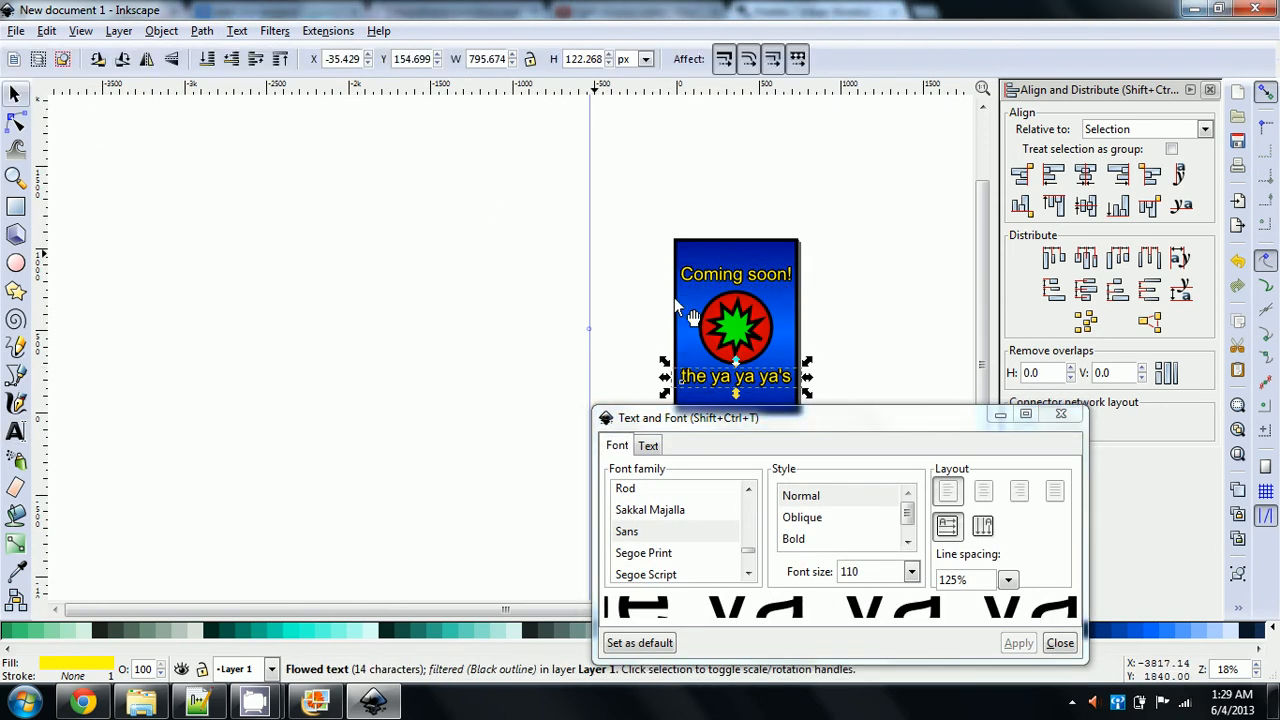
shift+click(714, 279)
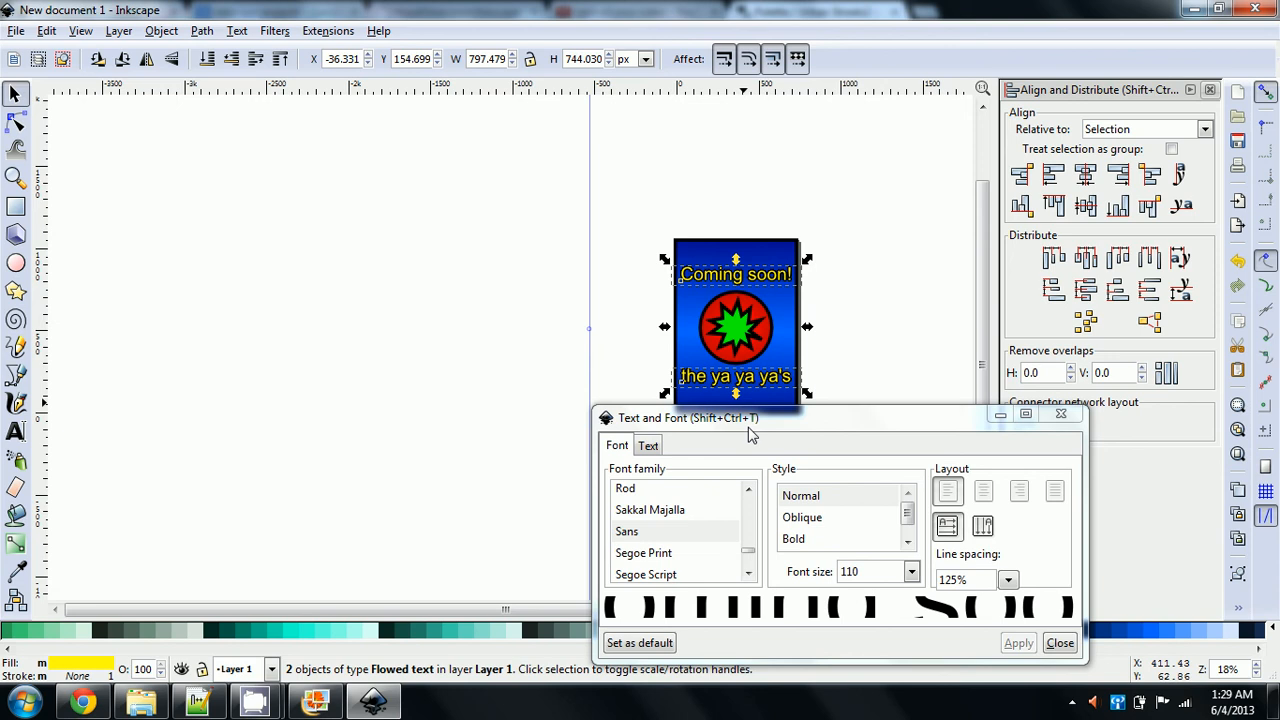
drag(748, 426, 506, 412)
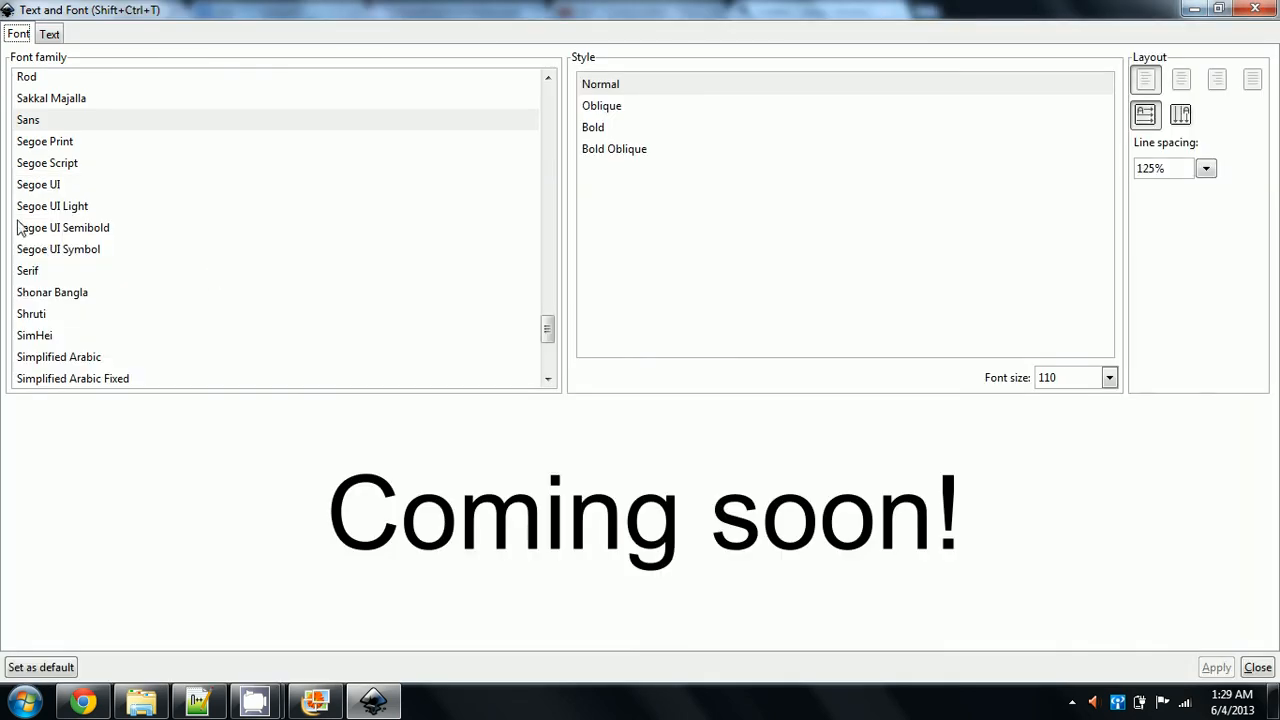
Step: Preview the font families from Segoe UI Semibold back through the list to LilyUPC, and apply LilyUPC to both selected texts
click(64, 227)
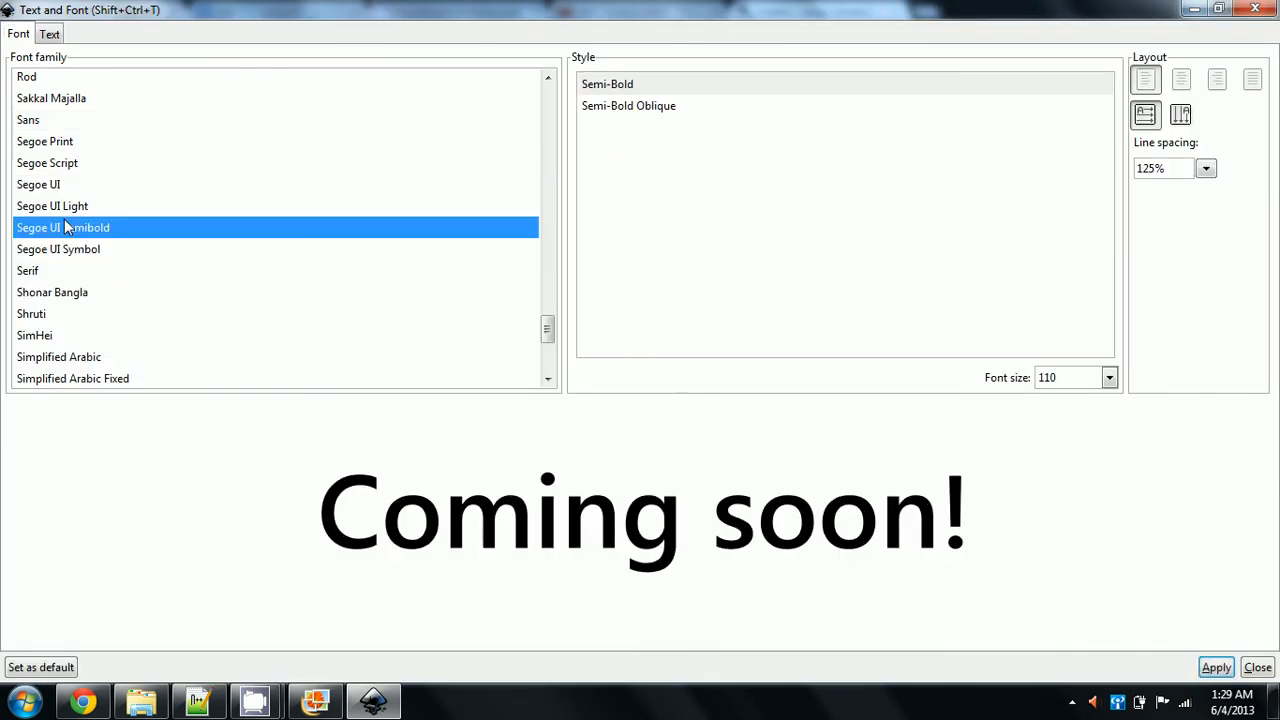
key(Up)
key(Up)
key(Down)
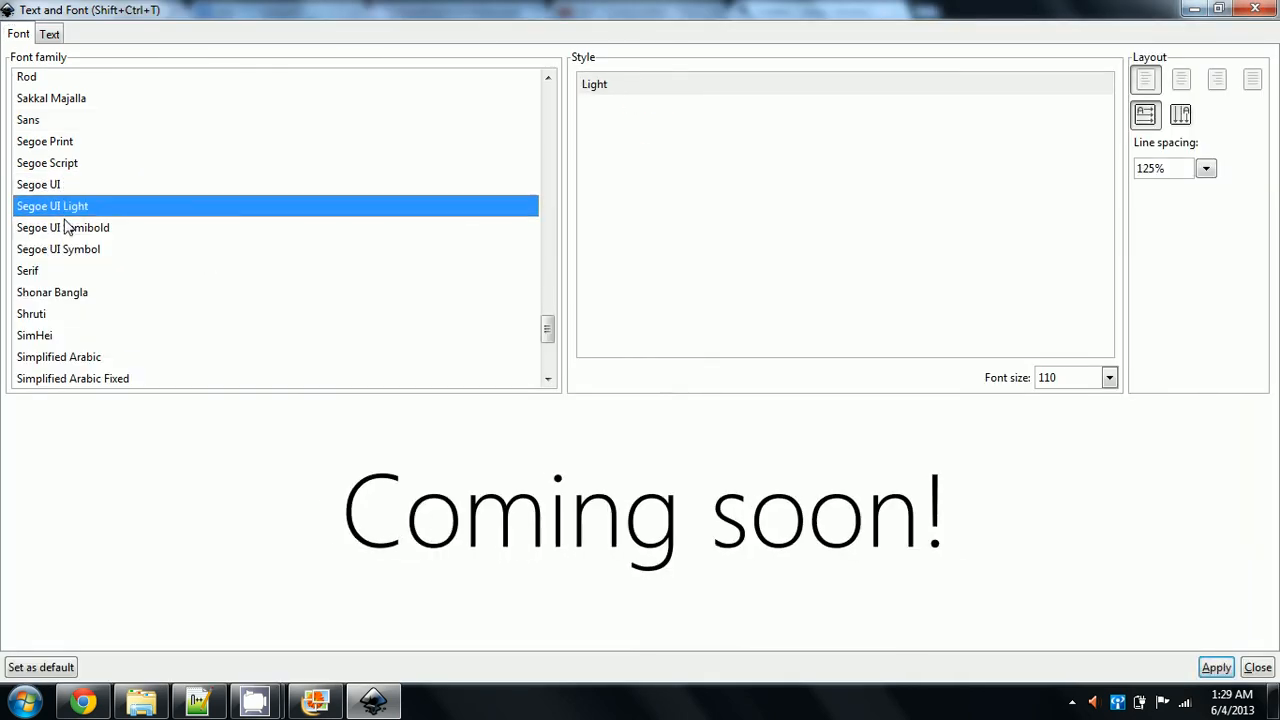
key(Up)
key(Up)
key(Up)
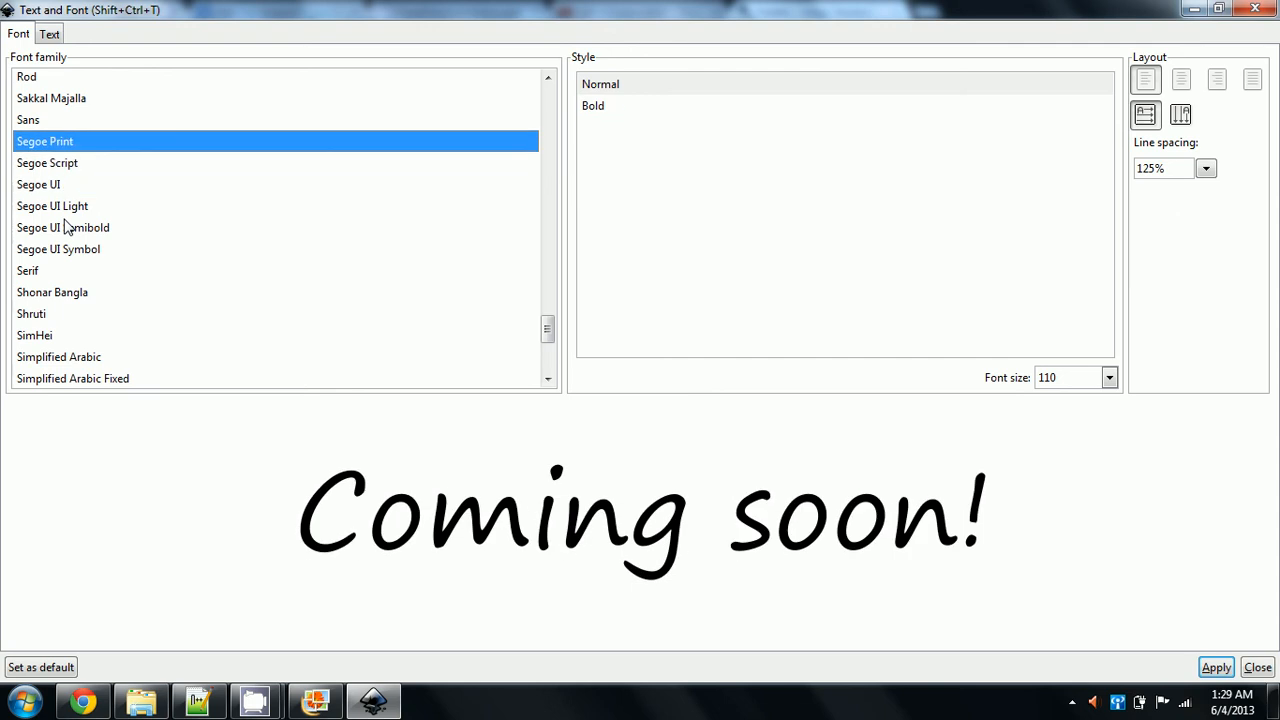
key(Up)
key(Up)
key(Up)
key(Up)
key(Up)
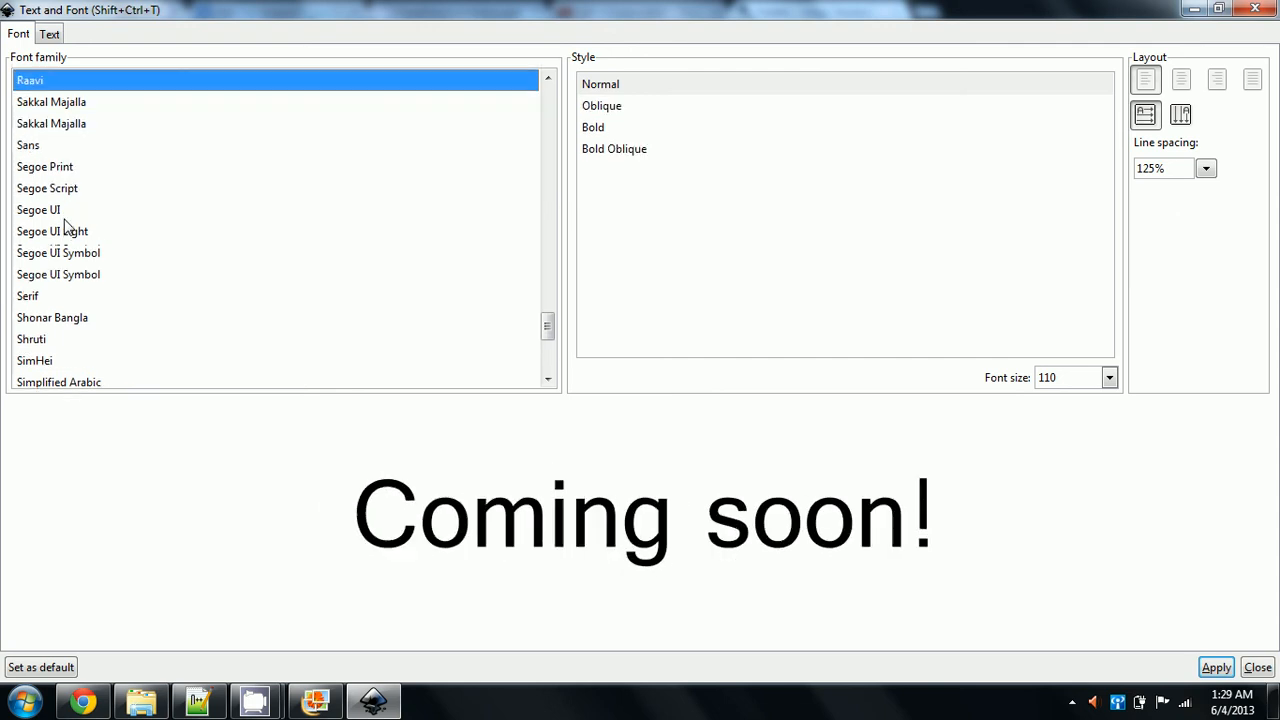
key(Down)
key(Up)
key(Up)
key(Up)
key(Up)
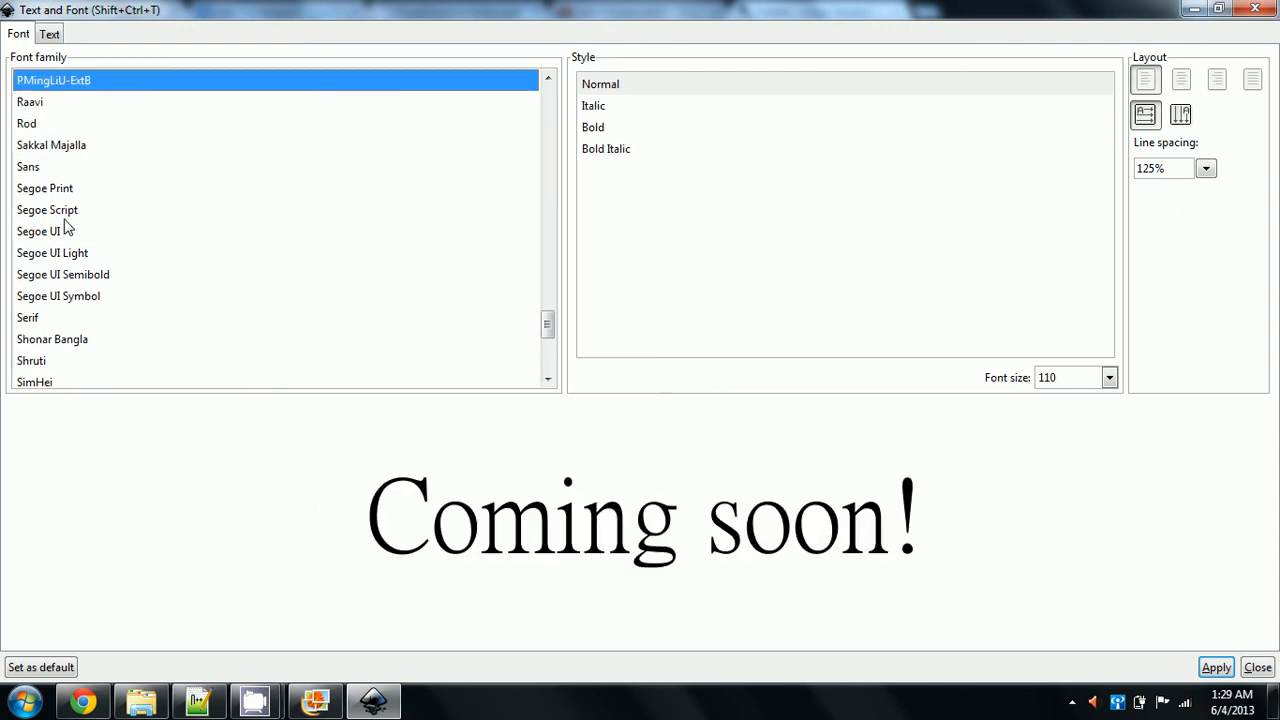
key(Up)
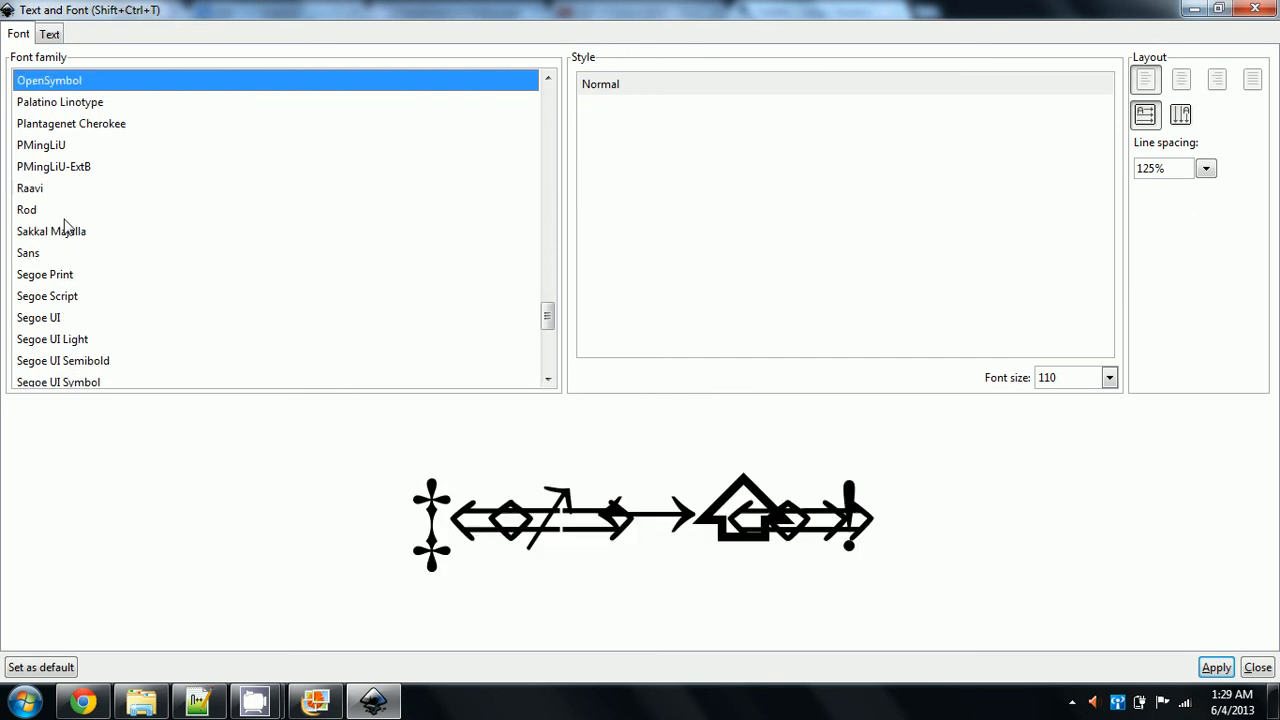
key(Up)
key(Up)
key(Up)
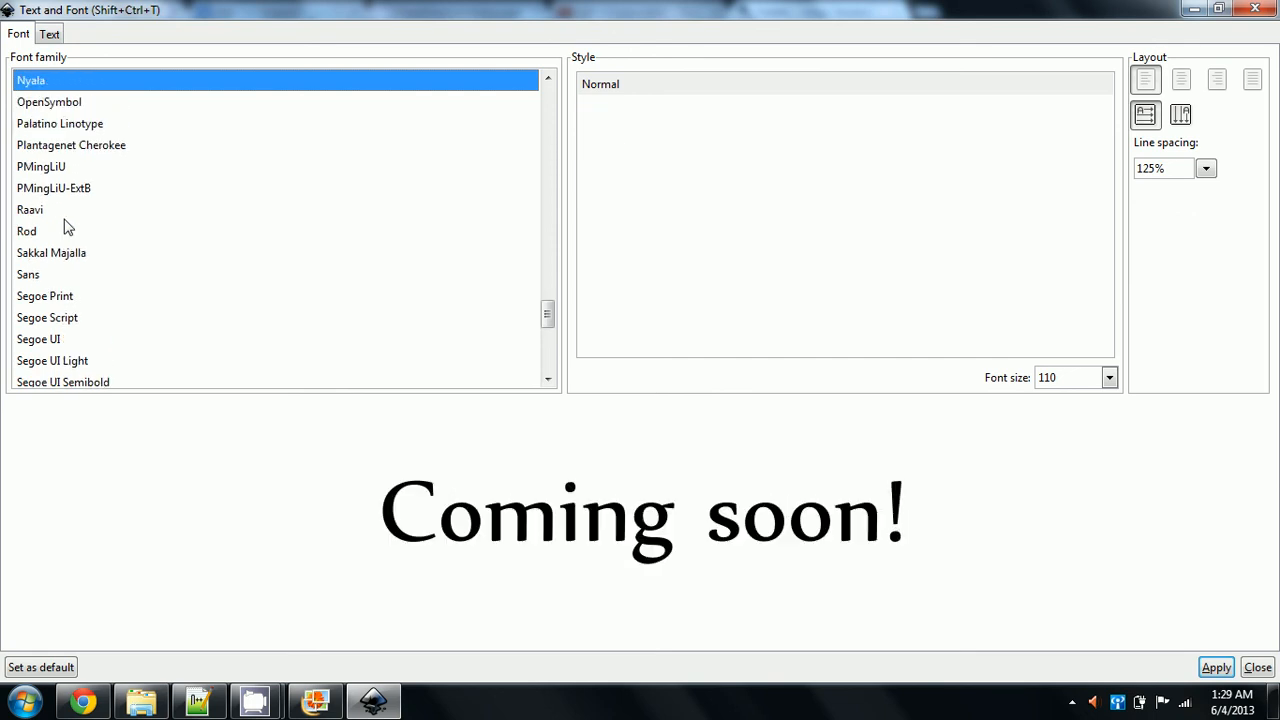
key(Down)
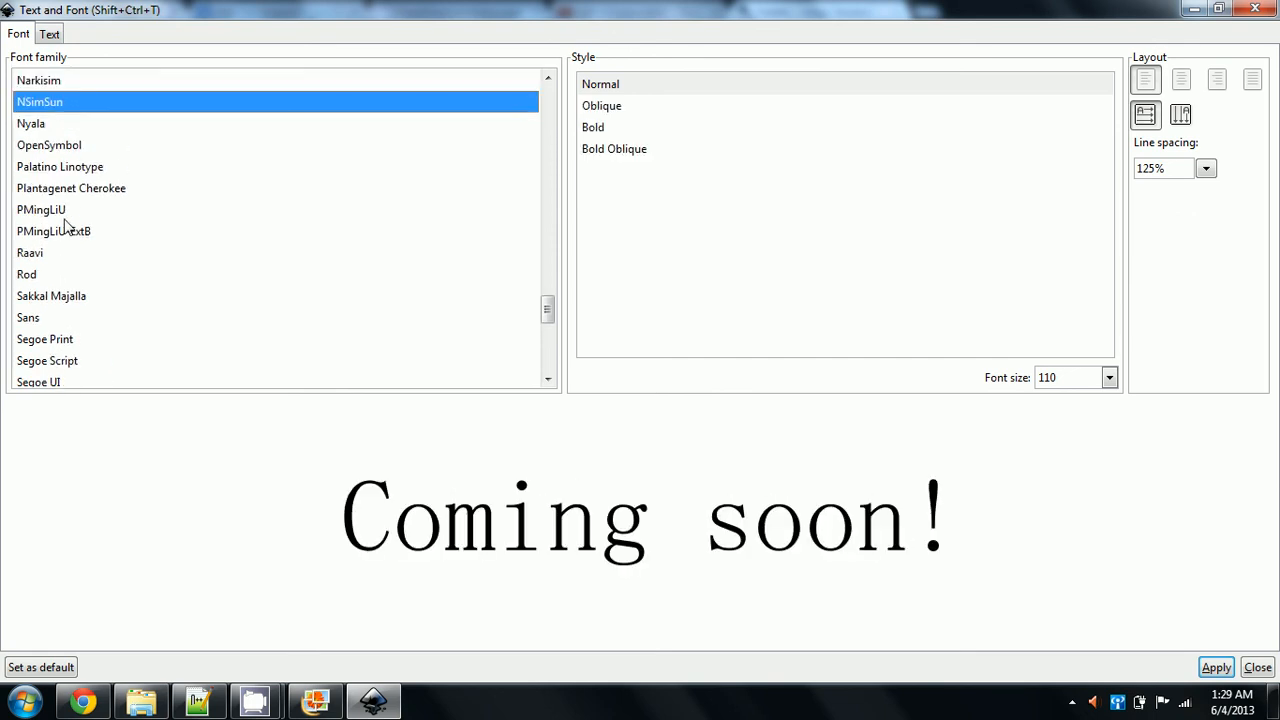
key(Up)
key(Up)
key(Up)
key(Up)
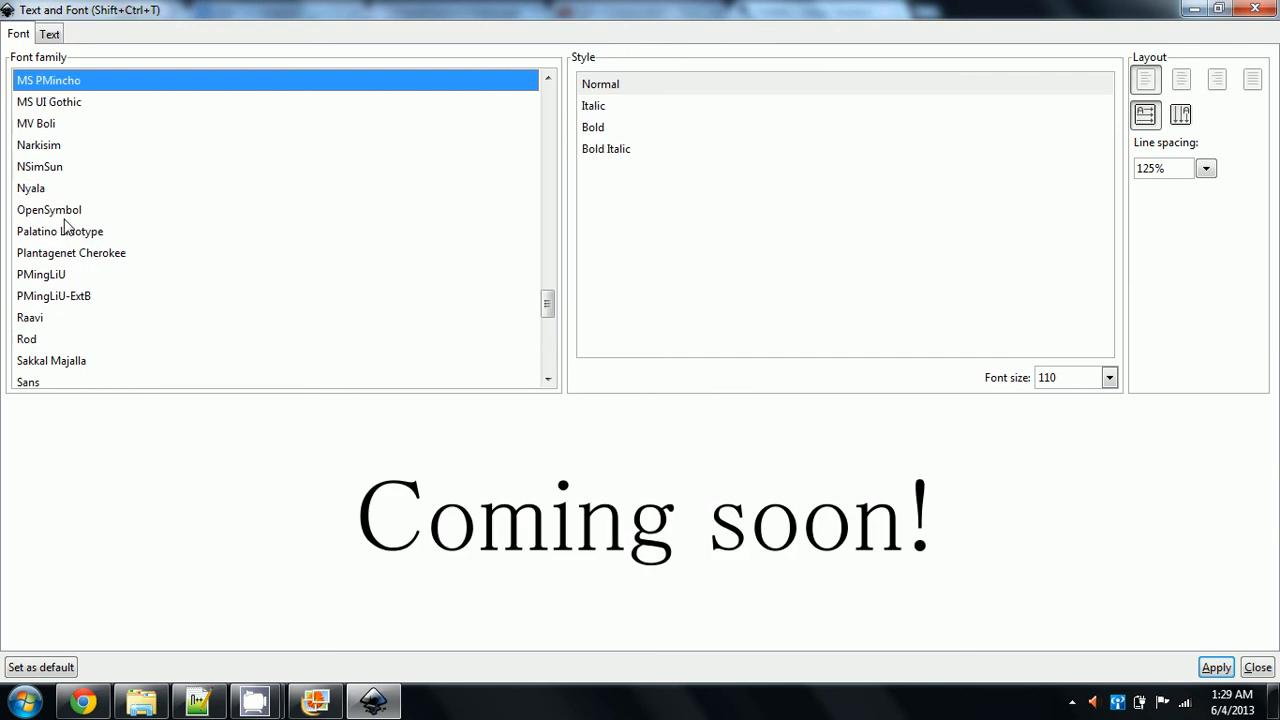
key(Up)
key(Up)
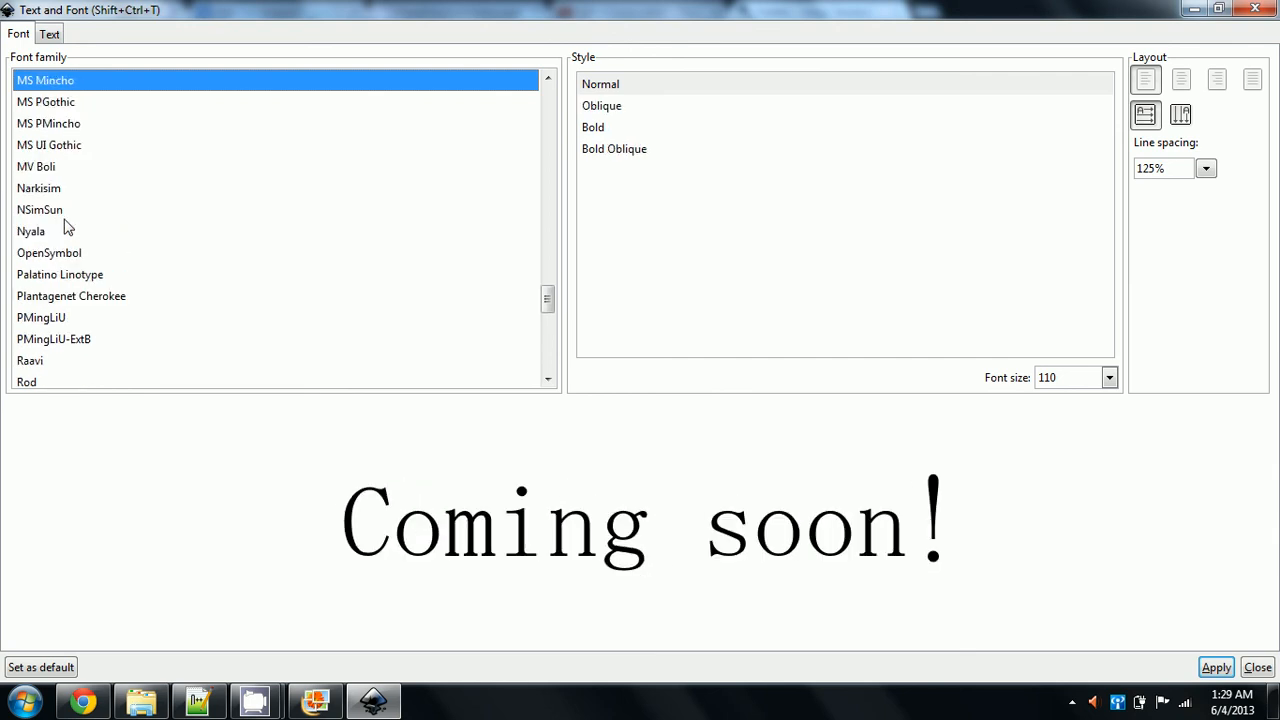
key(Up)
key(Up)
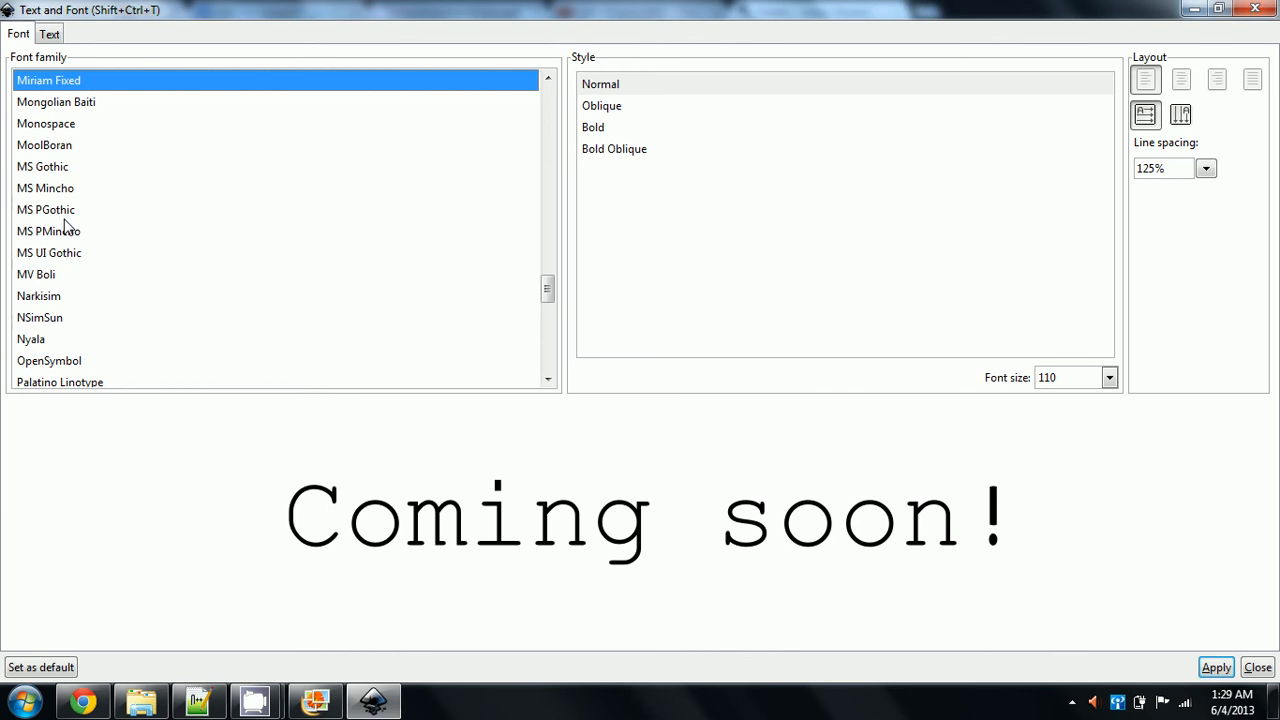
key(Down)
key(Up)
key(Up)
key(Up)
key(Up)
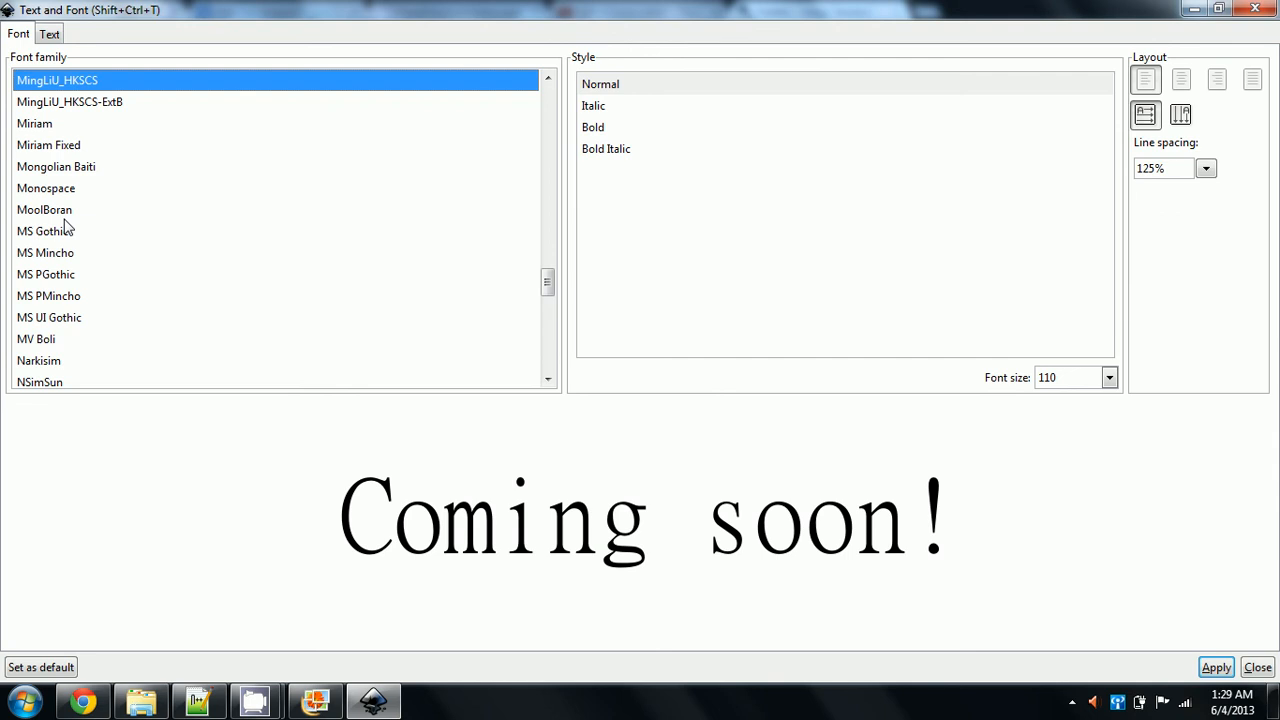
key(Up)
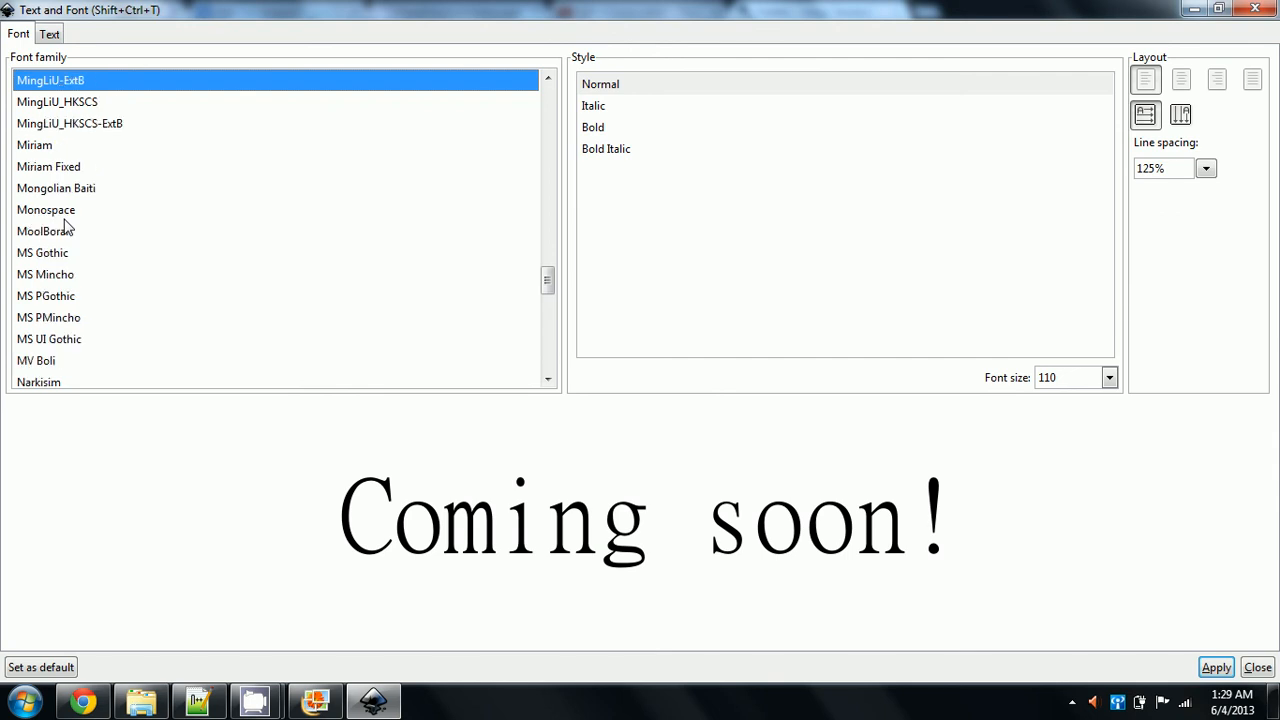
key(Up)
key(Up)
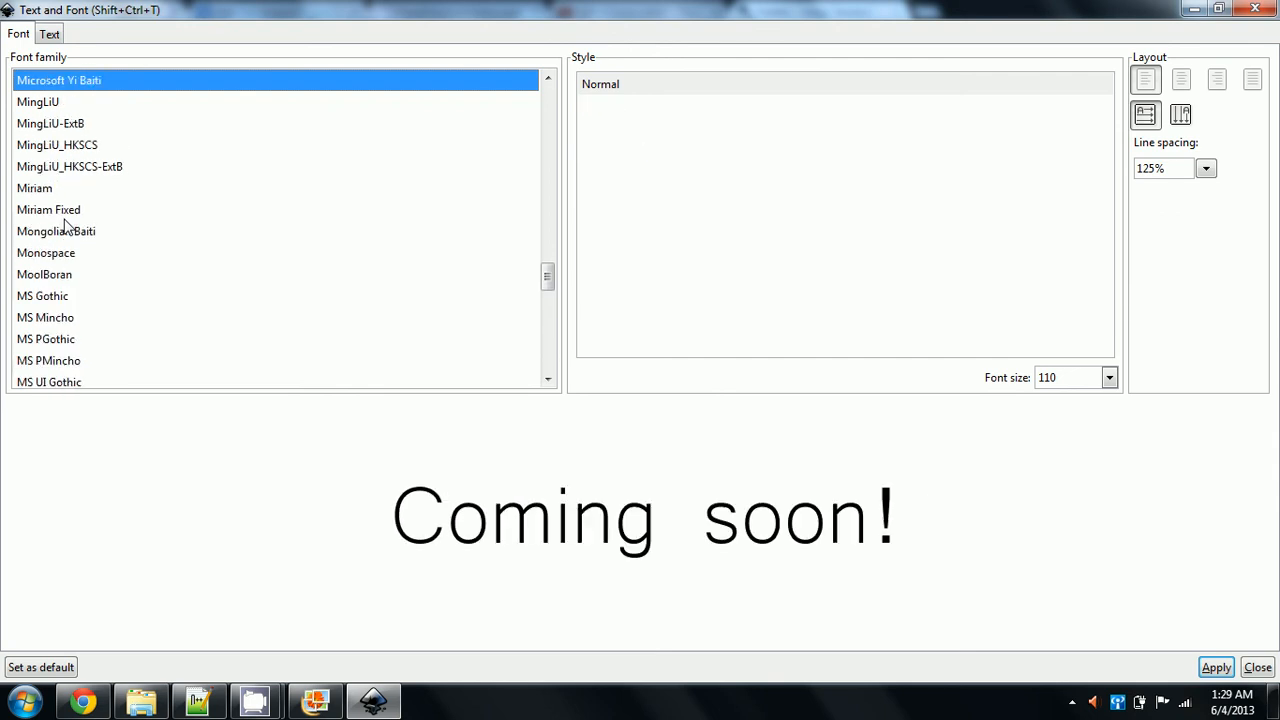
key(Up)
key(Up)
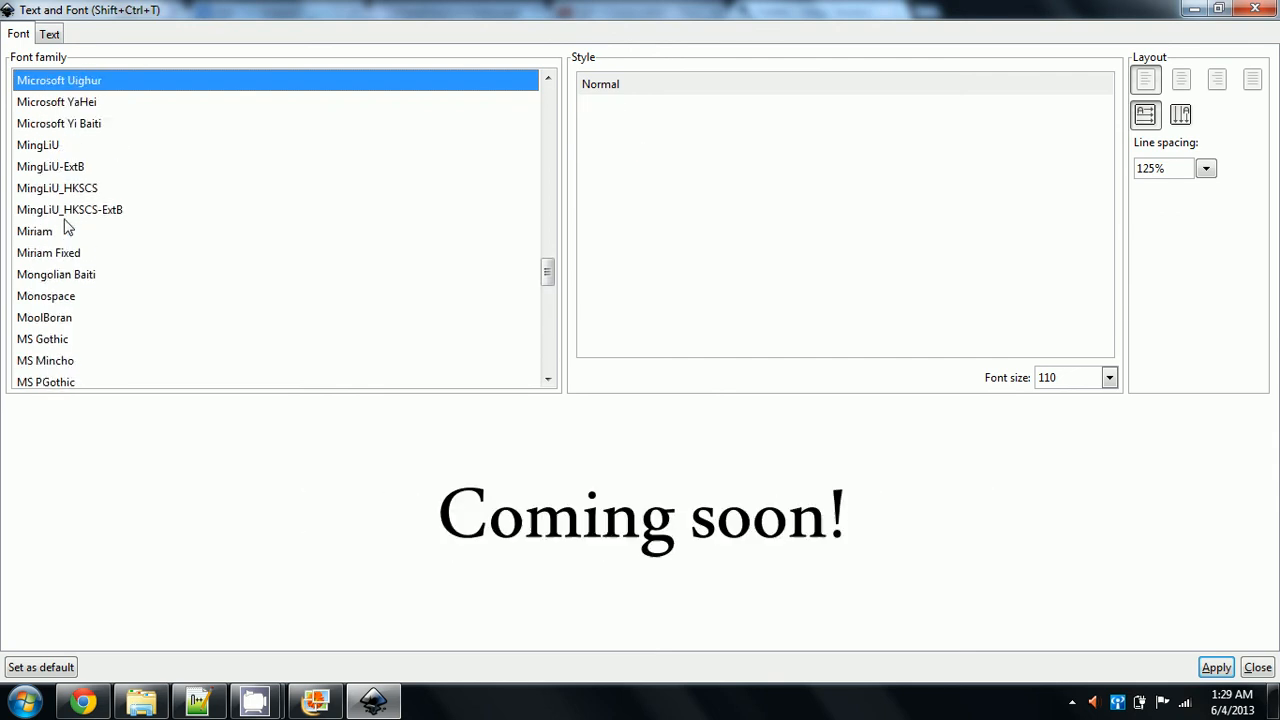
key(Up)
key(Up)
key(Up)
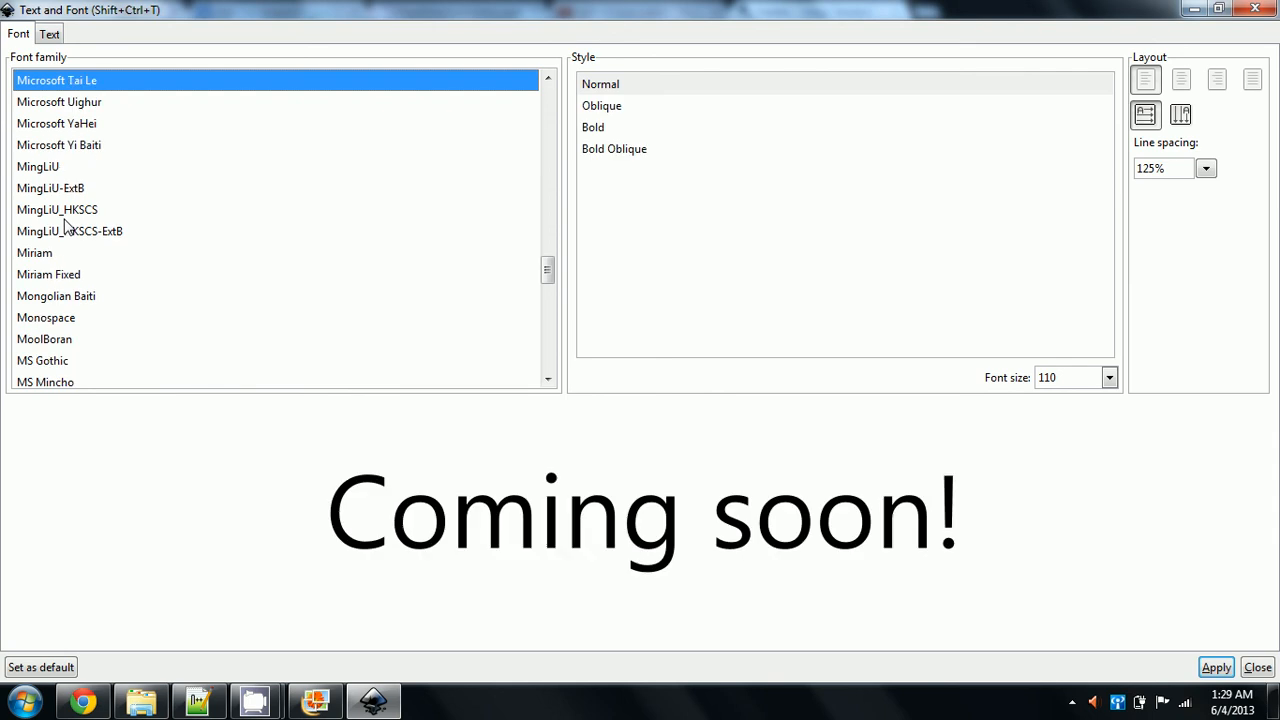
key(Up)
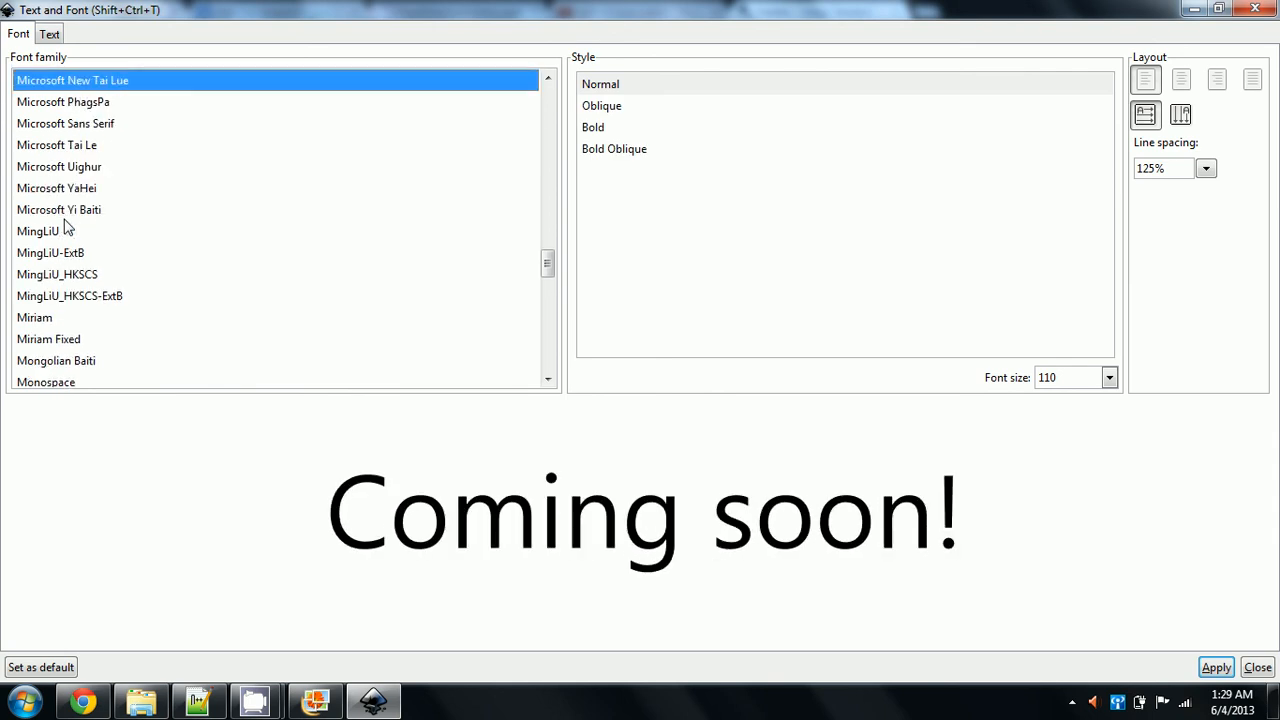
key(Up)
key(Up)
key(Up)
key(Up)
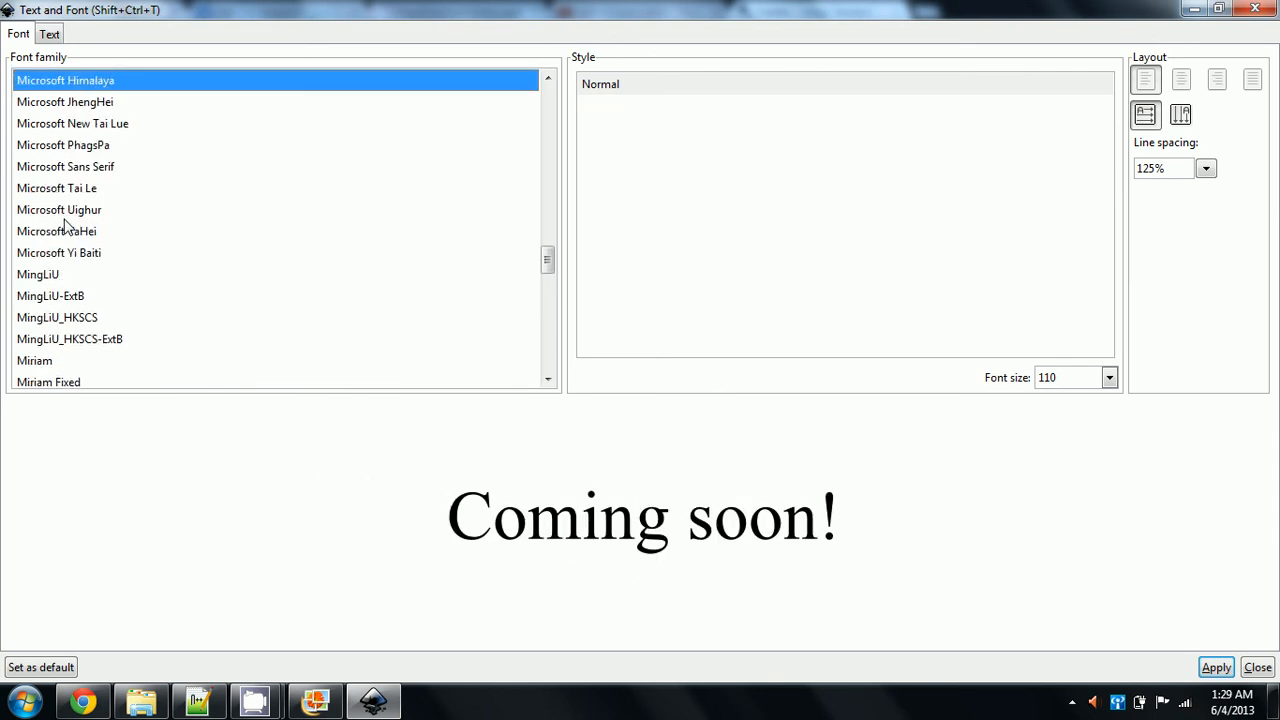
key(Up)
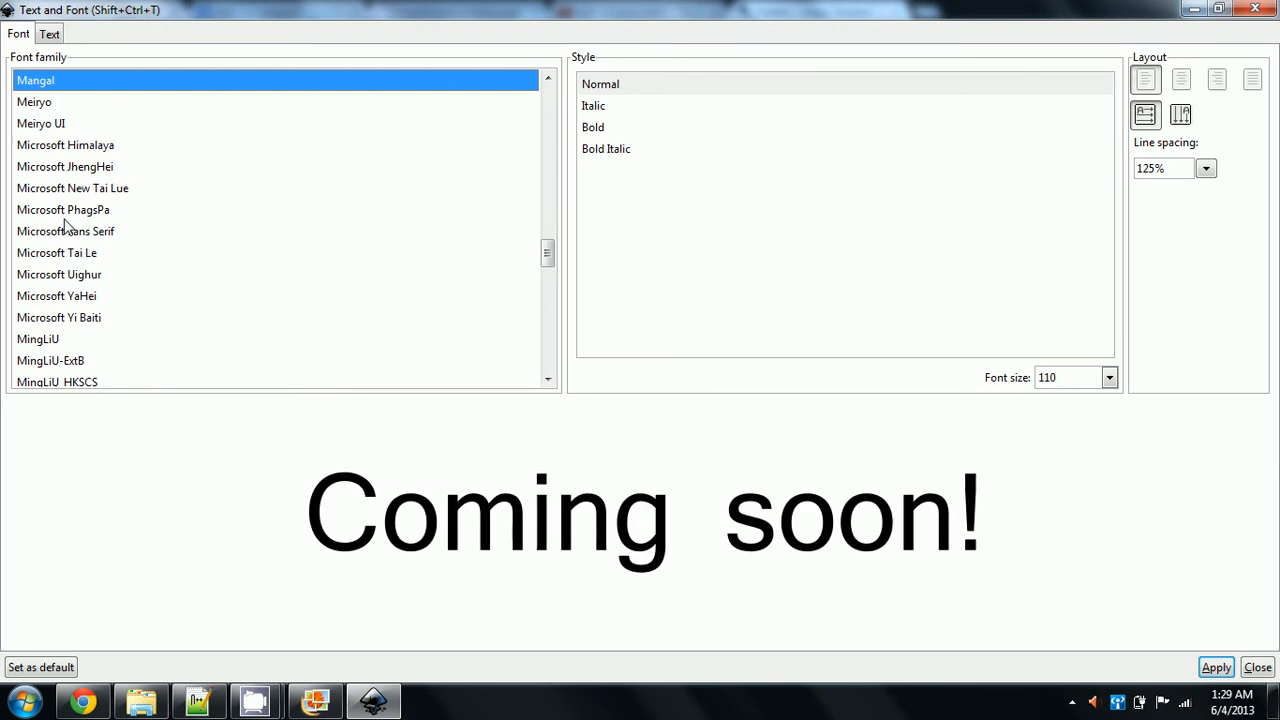
key(Up)
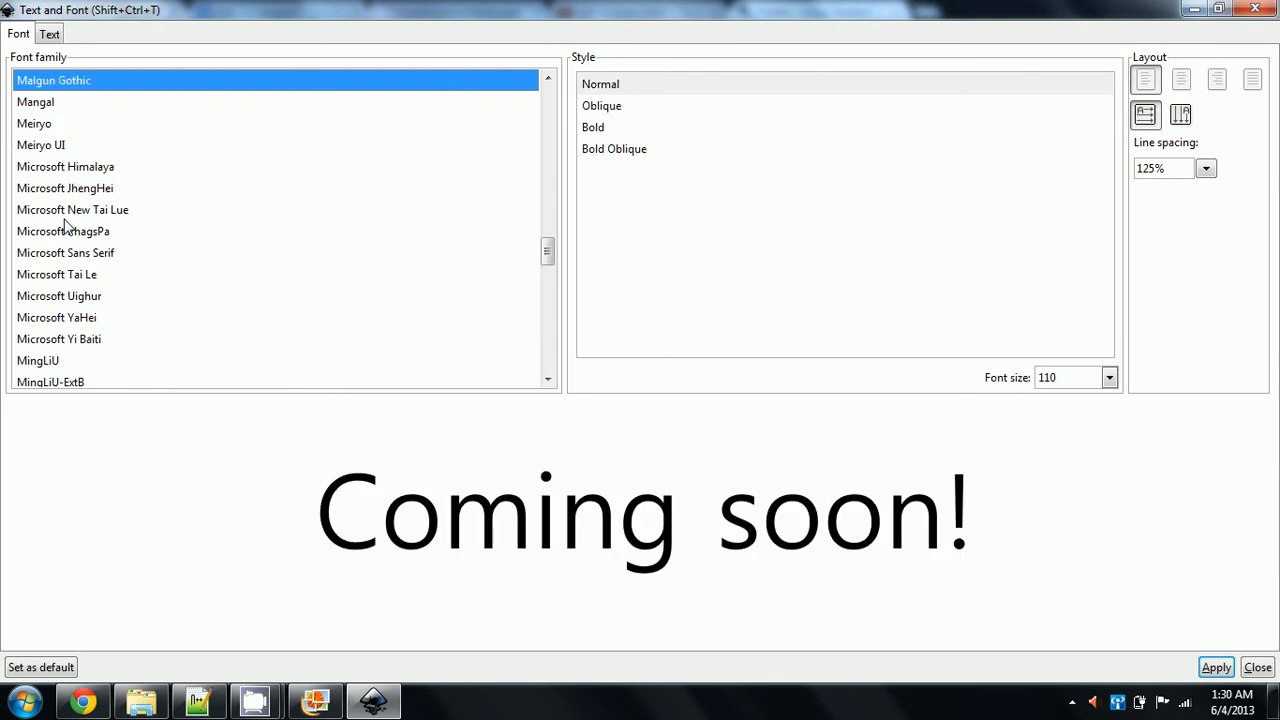
key(Up)
key(Up)
key(Up)
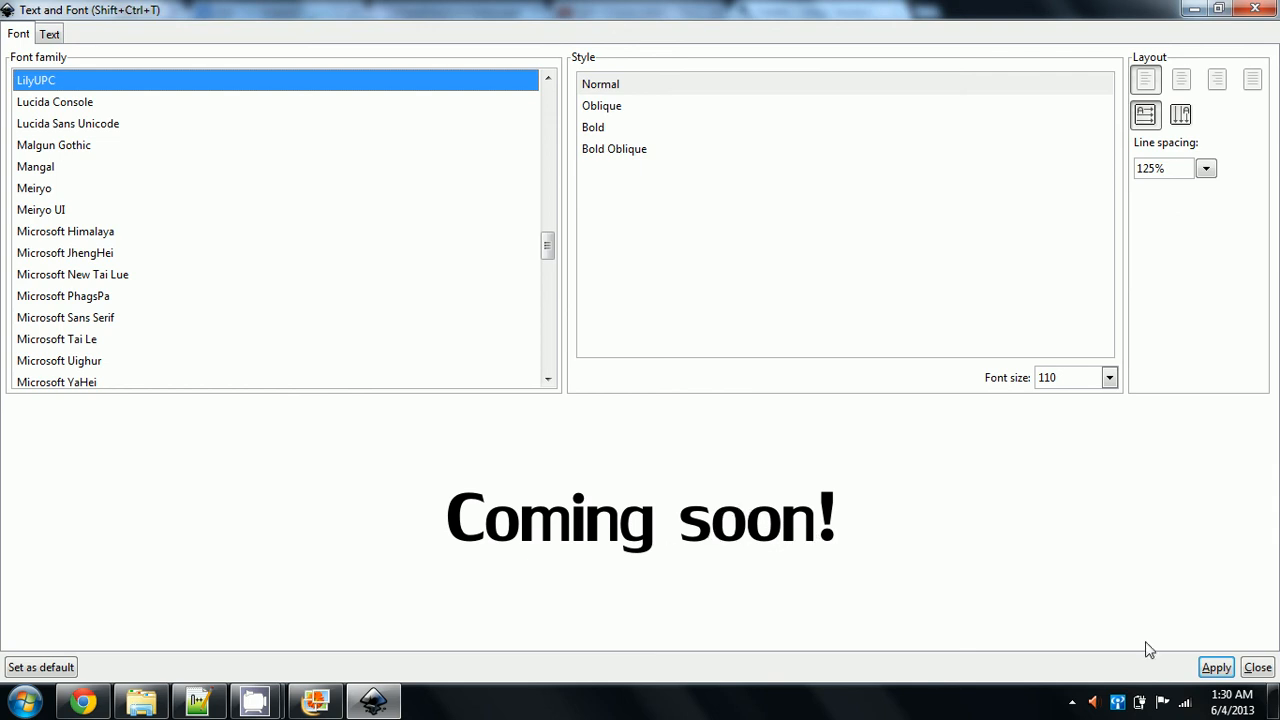
click(1212, 668)
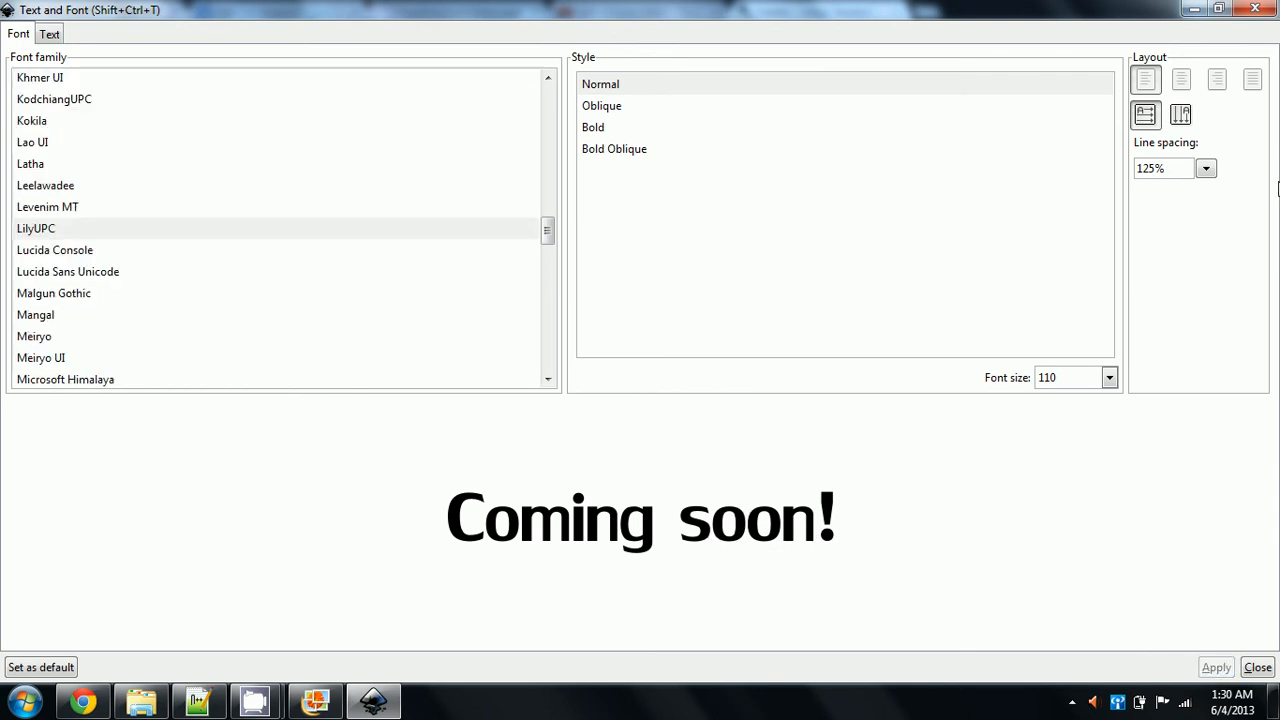
Step: Close the Text and Font settings and move both selected texts together so they sit centred above and below the red circle
click(1255, 9)
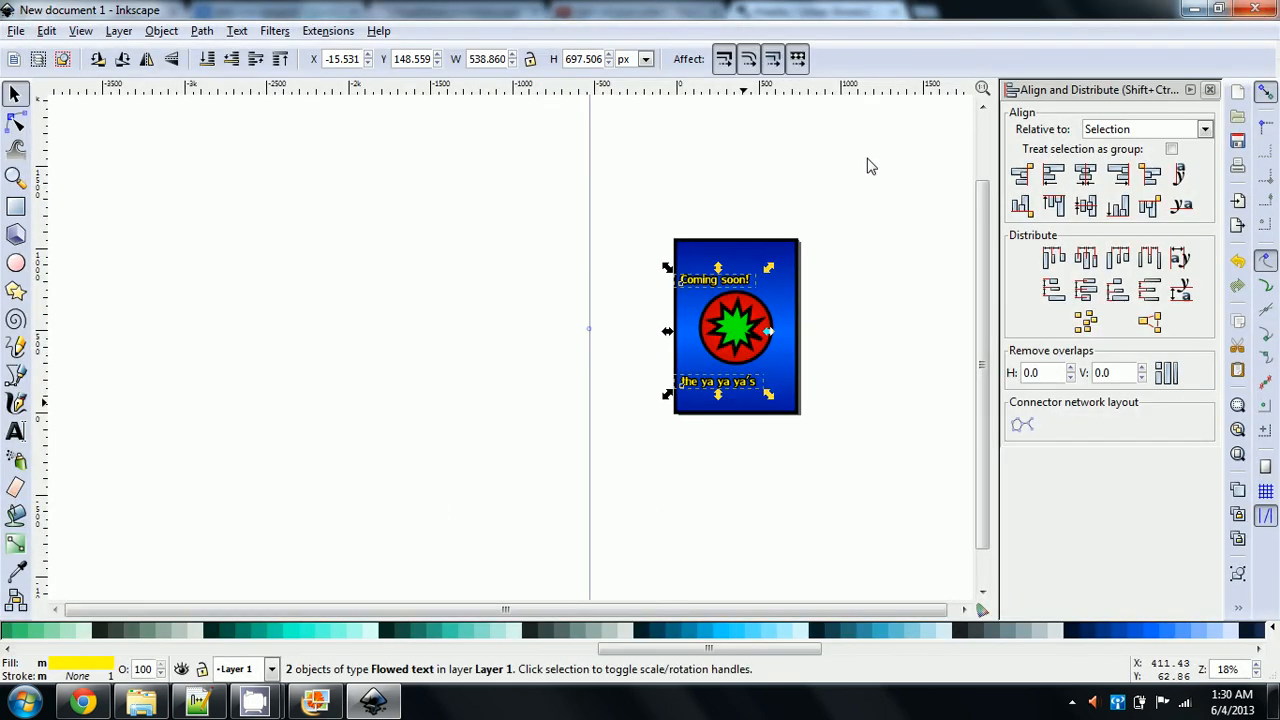
mouse_move(716, 282)
mouse_down()
mouse_move(748, 292)
mouse_move(735, 274)
mouse_up()
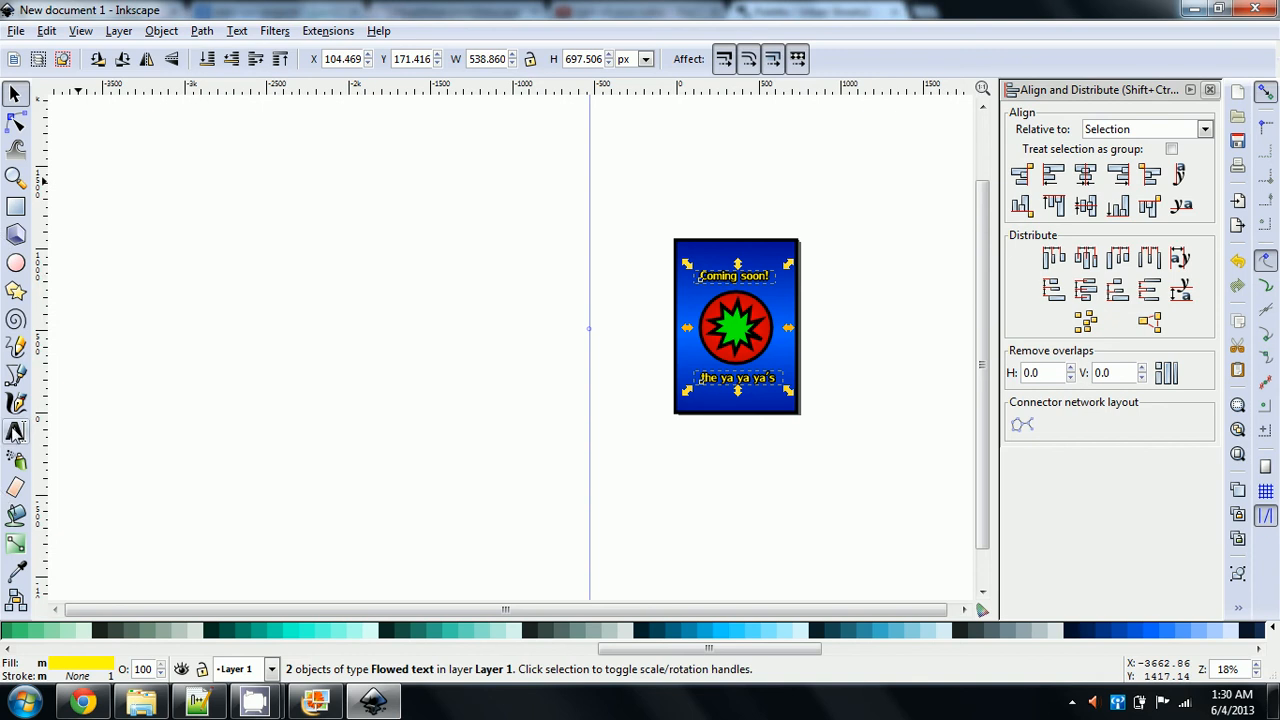
Step: Enlarge both selected texts, trying font size 130 and sizes in the 140s, and set the font size to 135
click(15, 432)
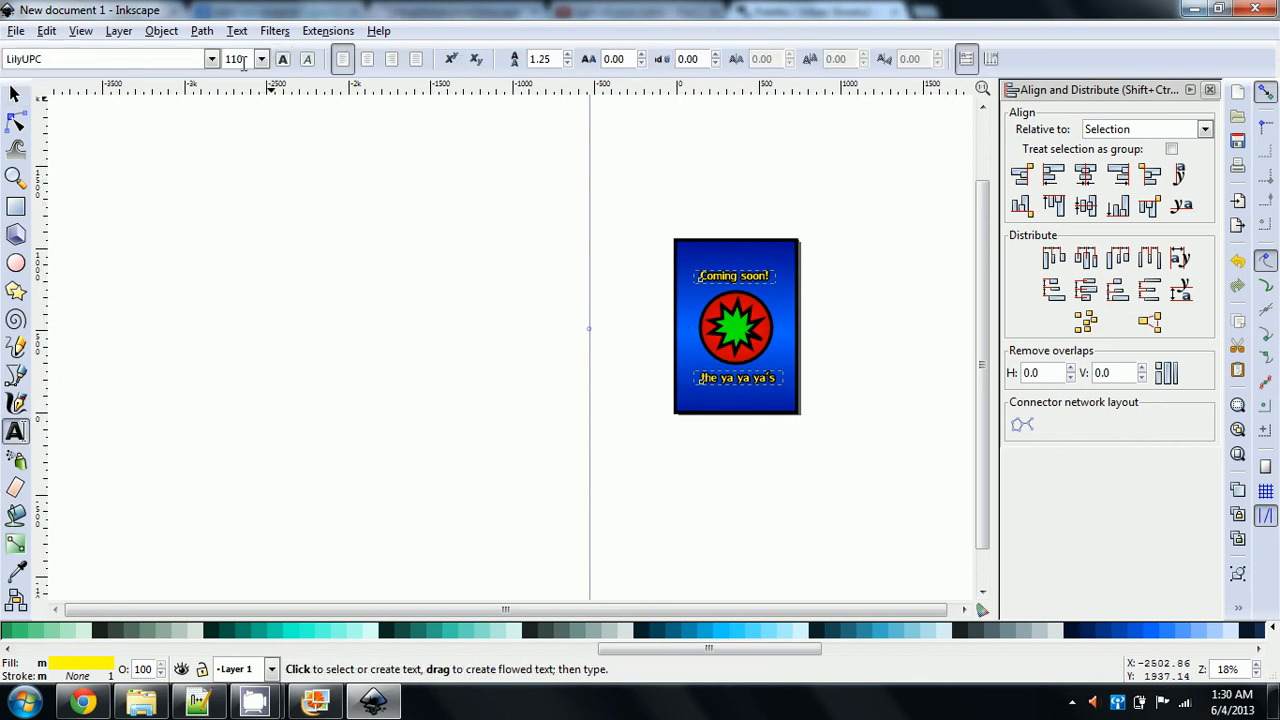
double_click(240, 58)
text(1)
key(Return)
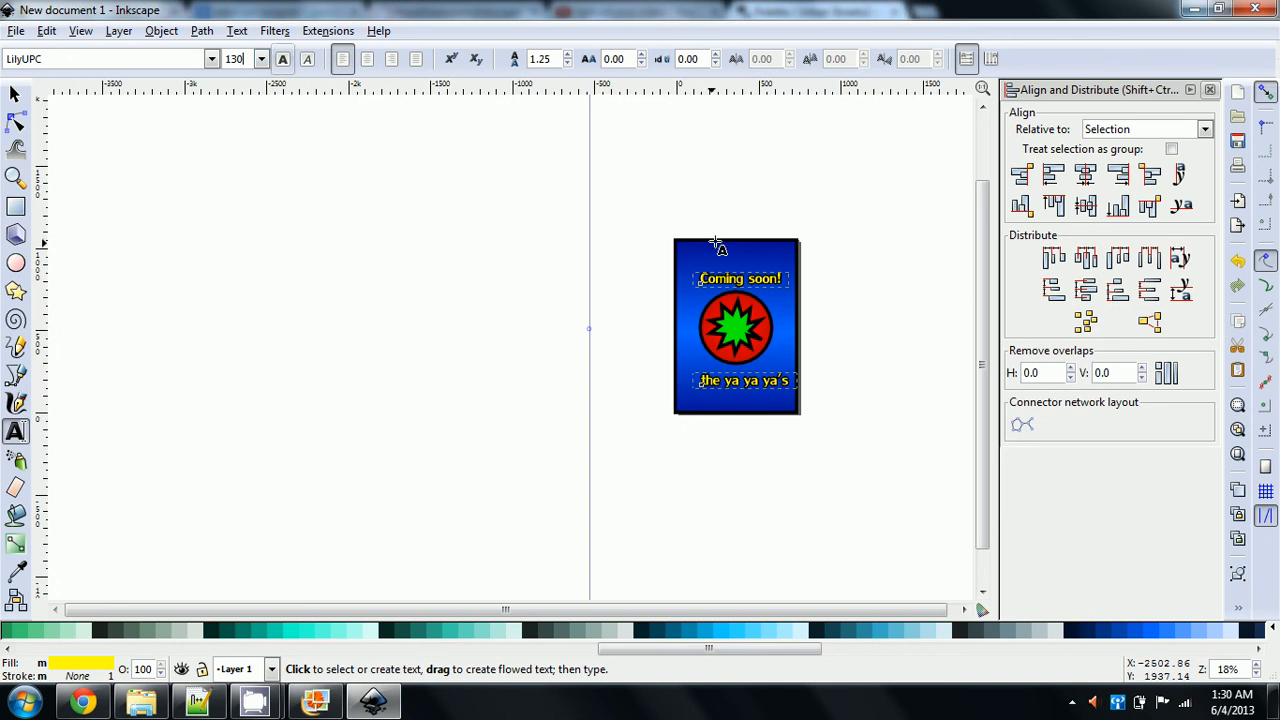
double_click(246, 60)
text(1)
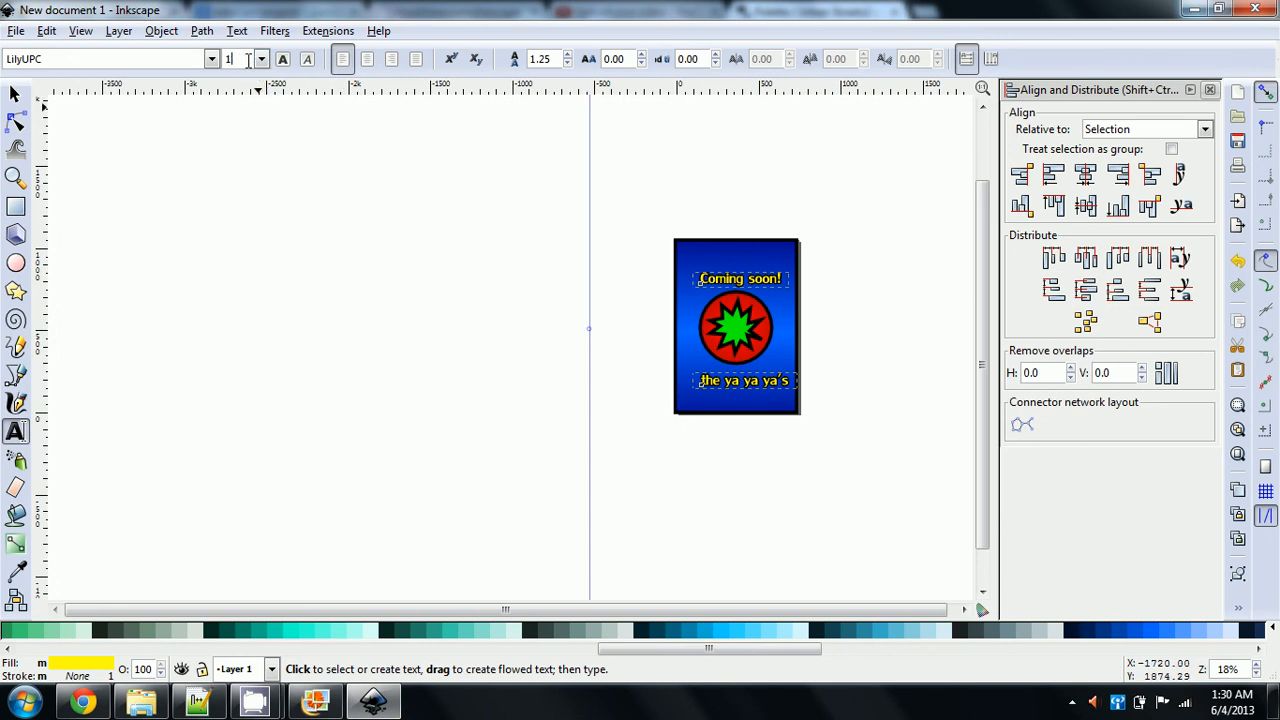
text(44)
key(Return)
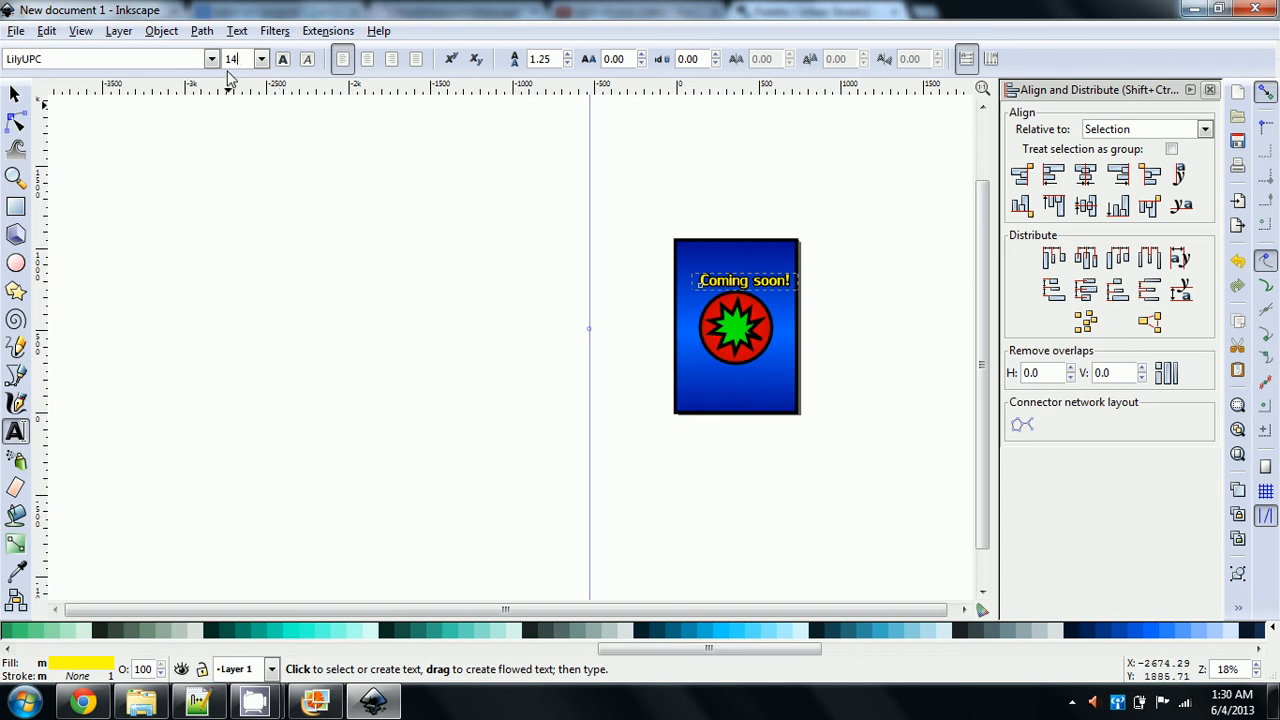
key(Return)
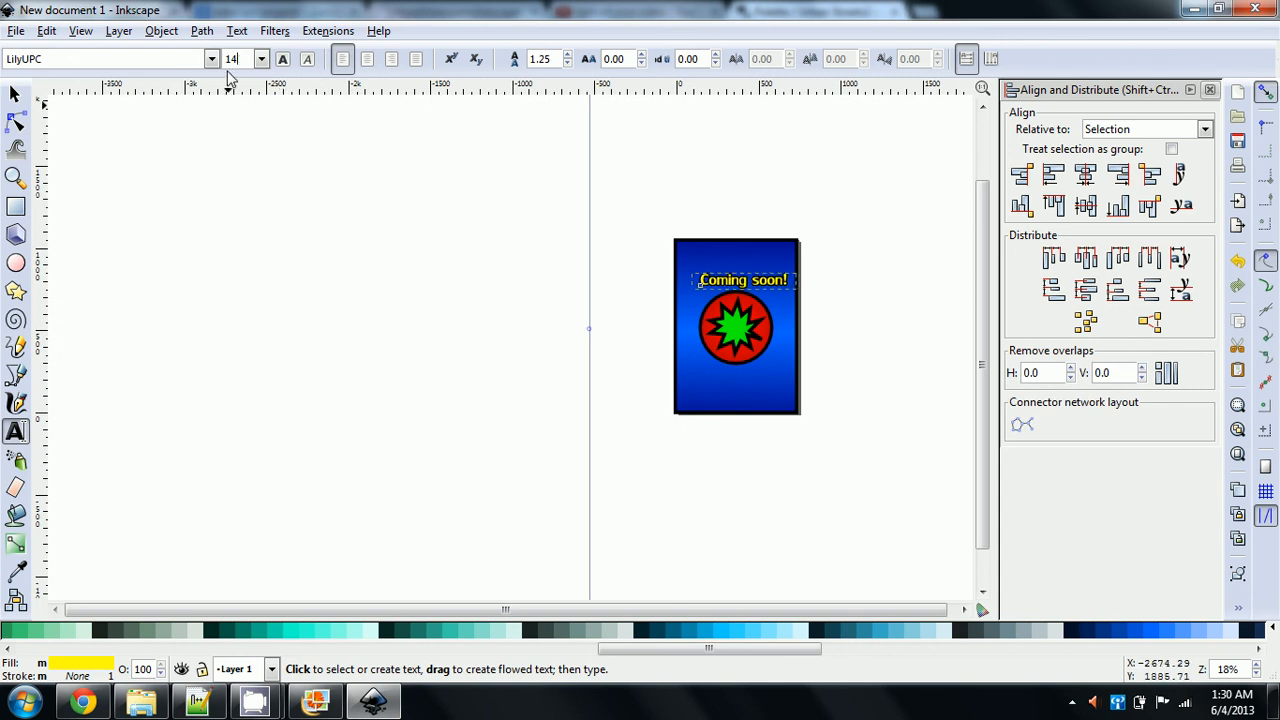
key(Return)
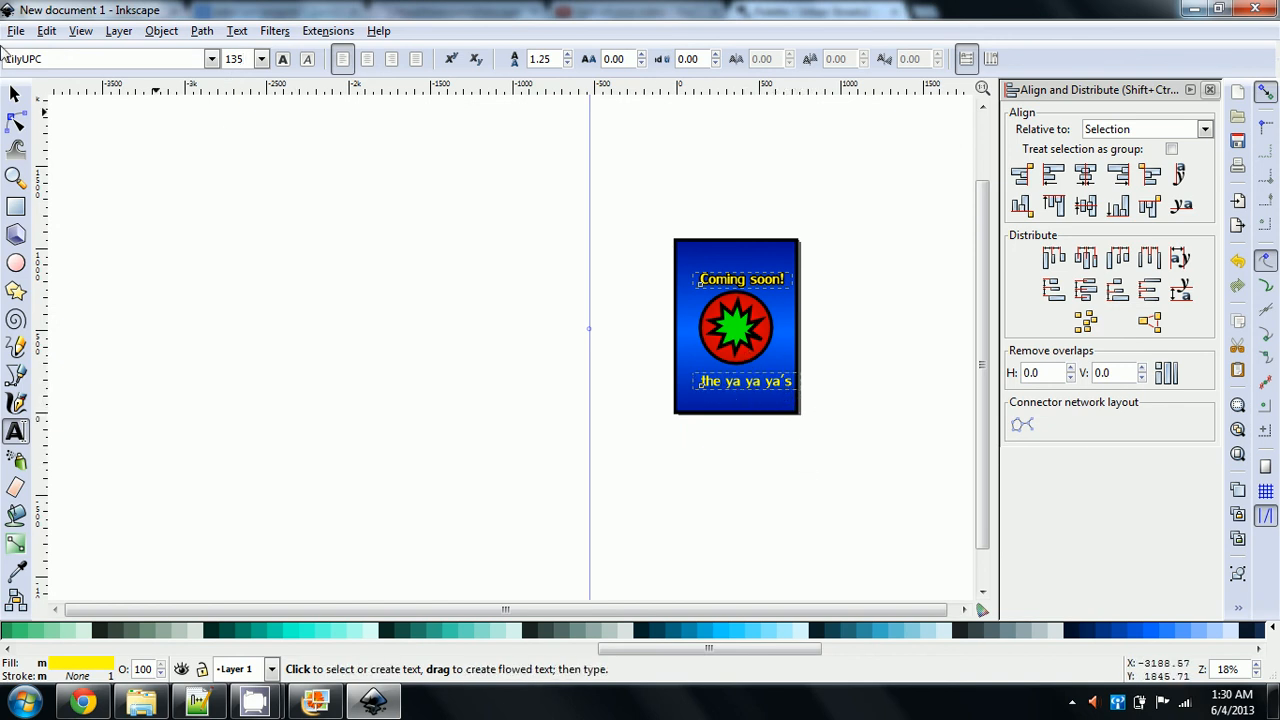
Step: Reposition "Coming soon!" and "the ya ya ya's" individually to centre them on the poster above and below the red circle, and deselect
click(15, 93)
click(556, 322)
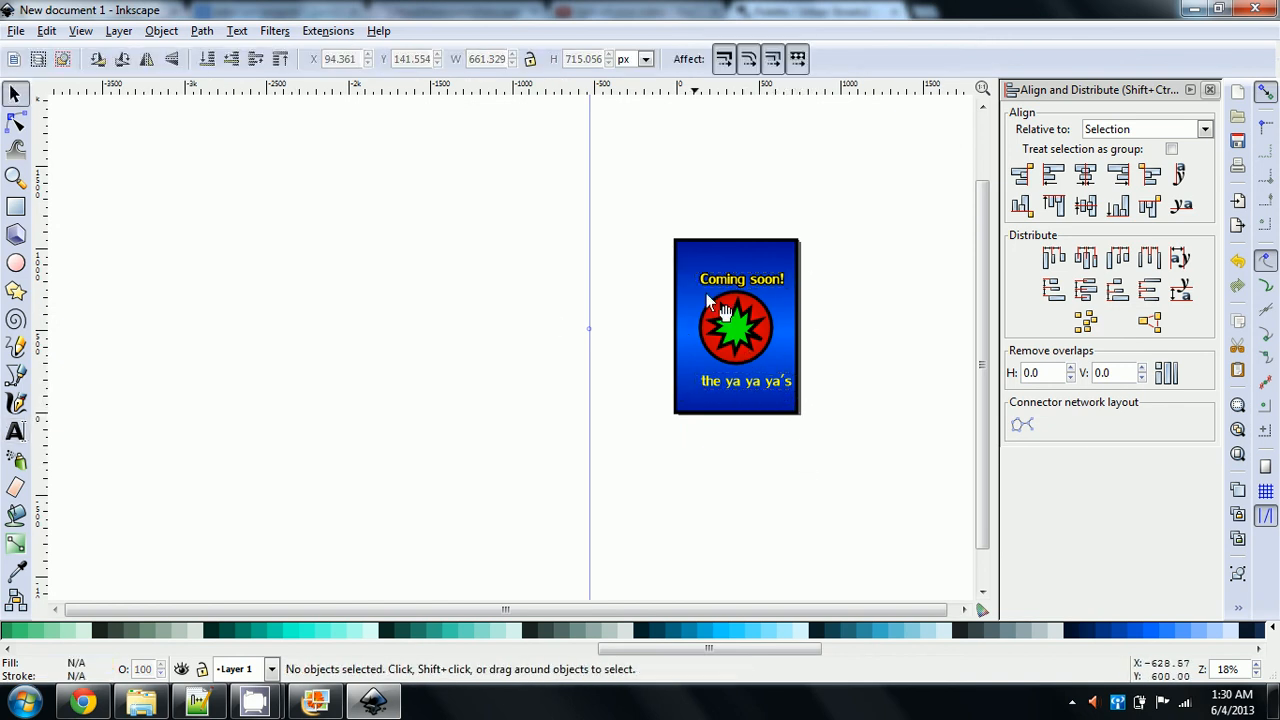
drag(715, 287, 706, 280)
click(730, 383)
drag(729, 381, 728, 380)
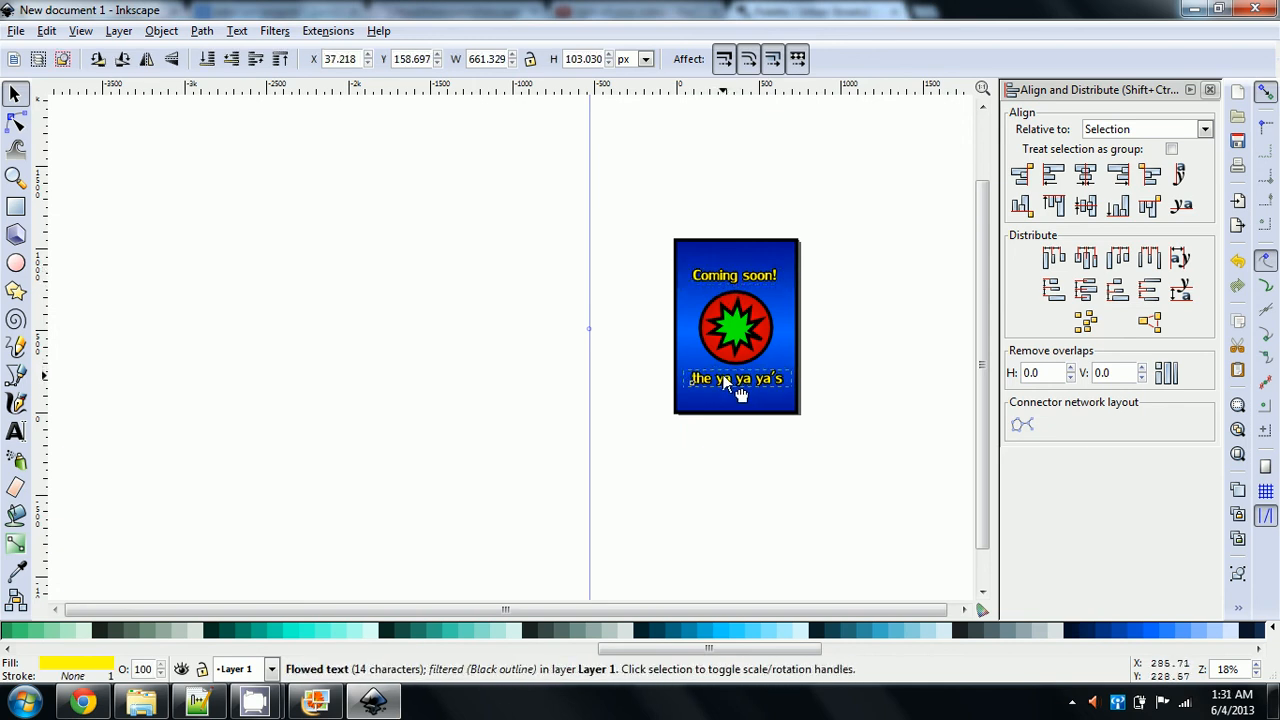
click(543, 355)
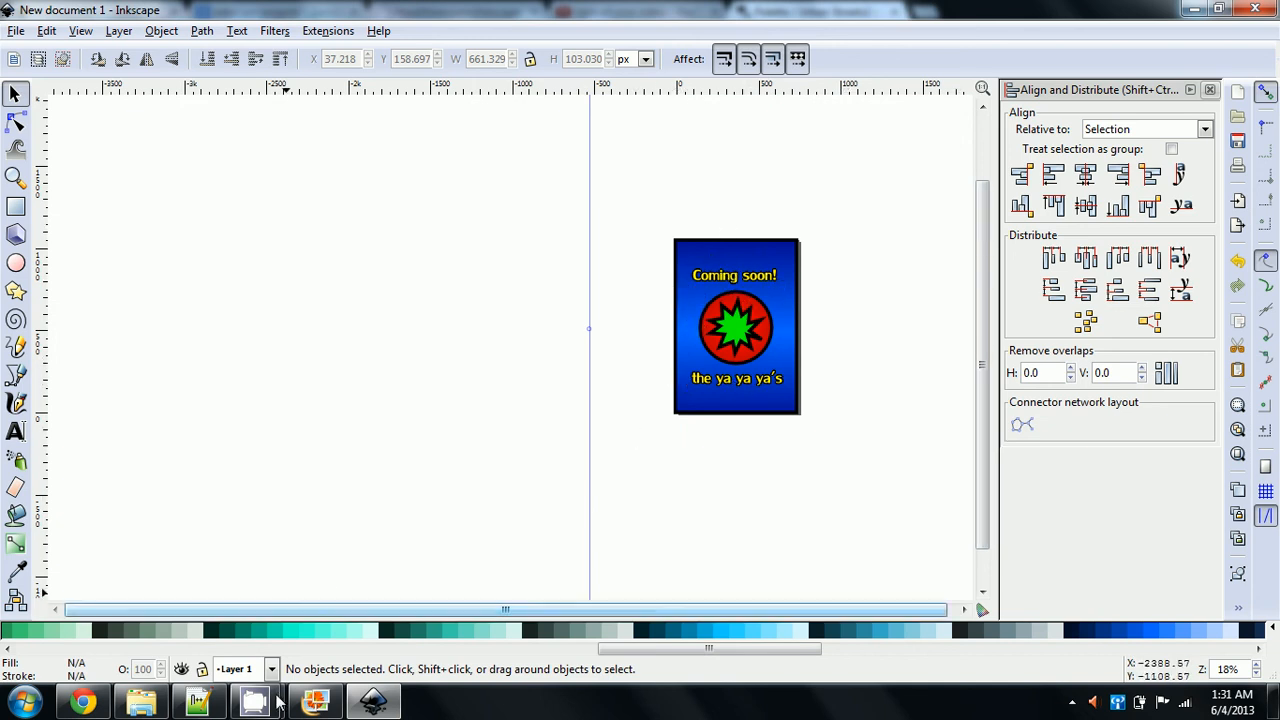
mouse_move(250, 703)
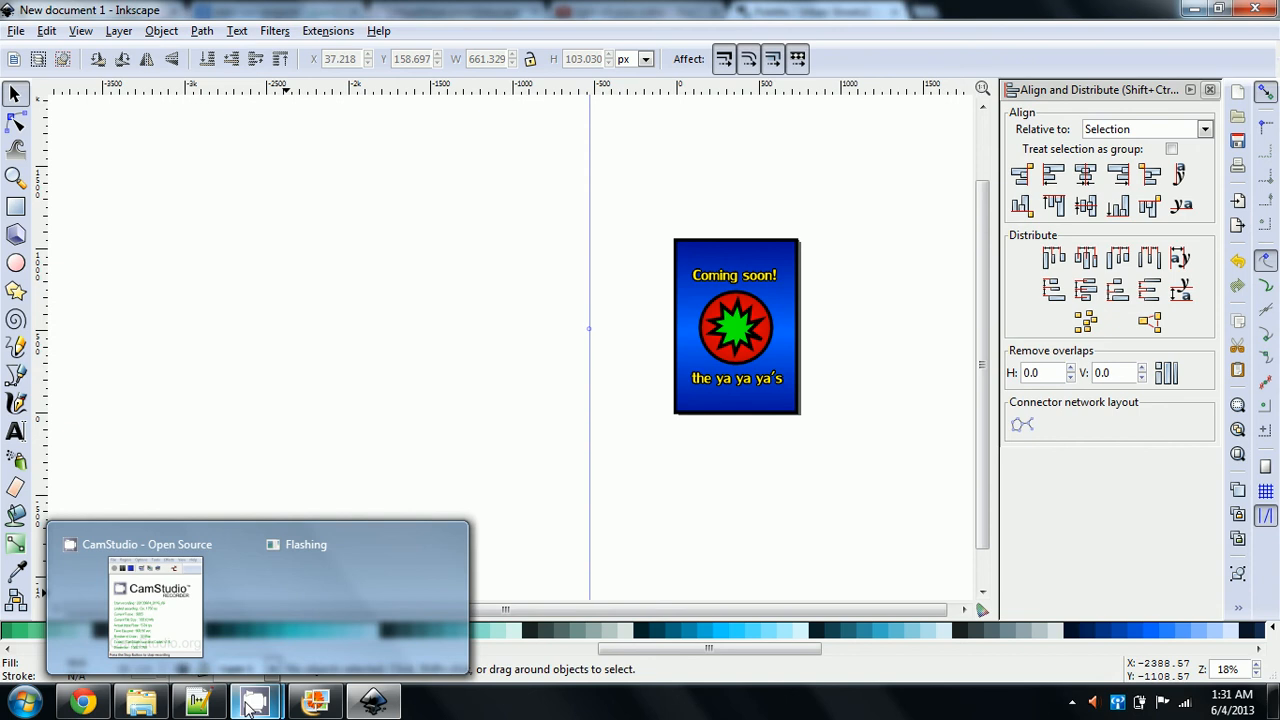